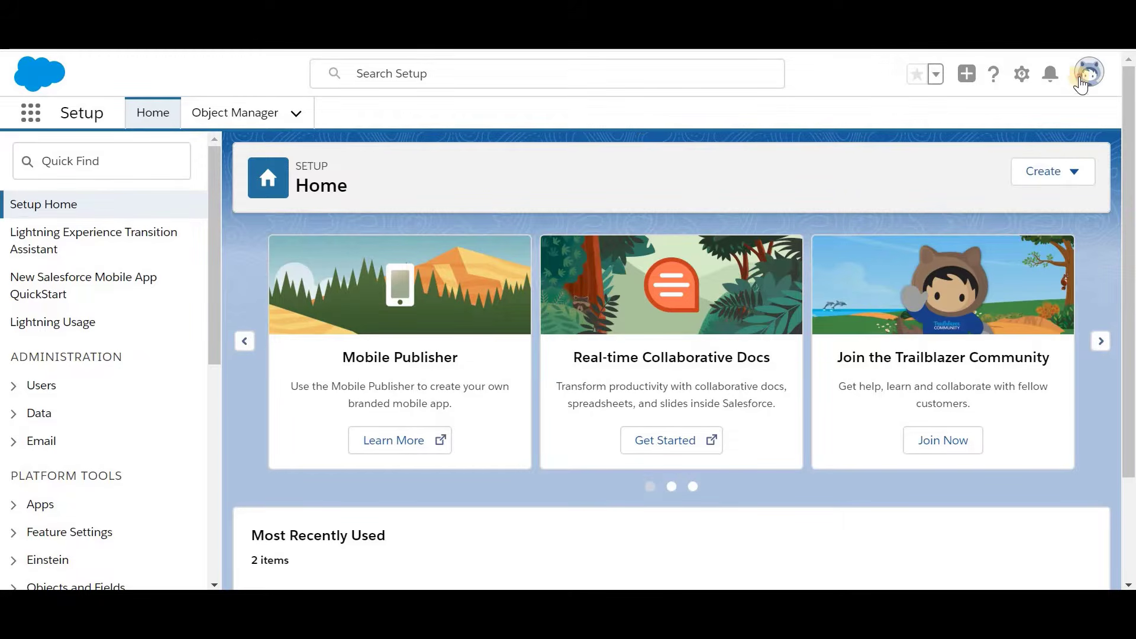
Step: Find the Omni-Channel Settings in Setup, enable Omni-Channel, and save the setting
click(1090, 72)
click(96, 155)
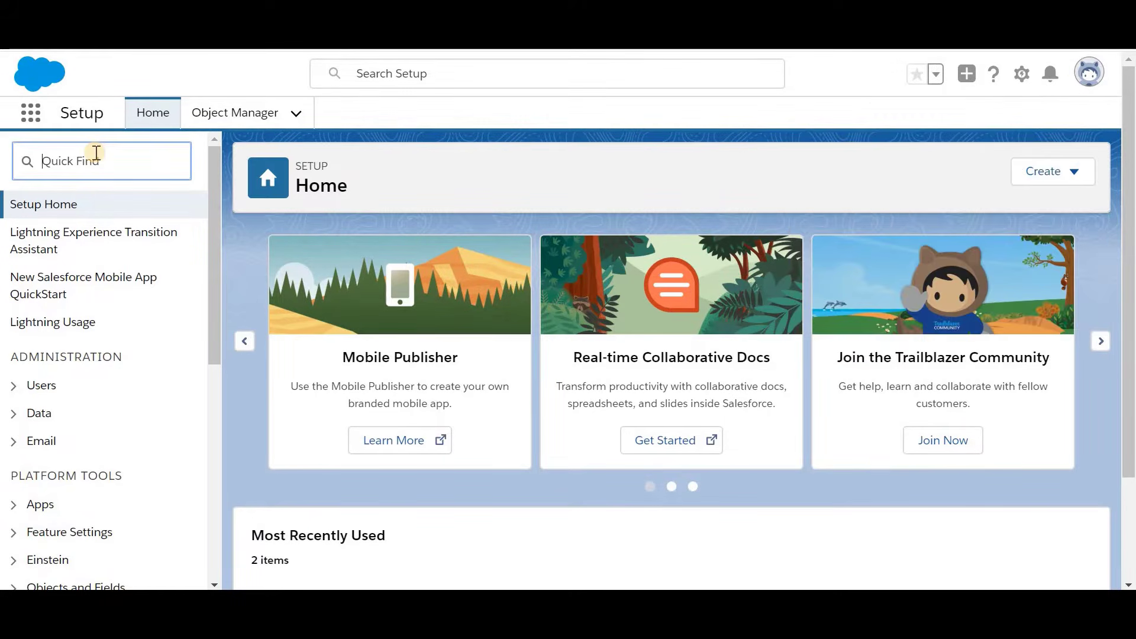
text(omni)
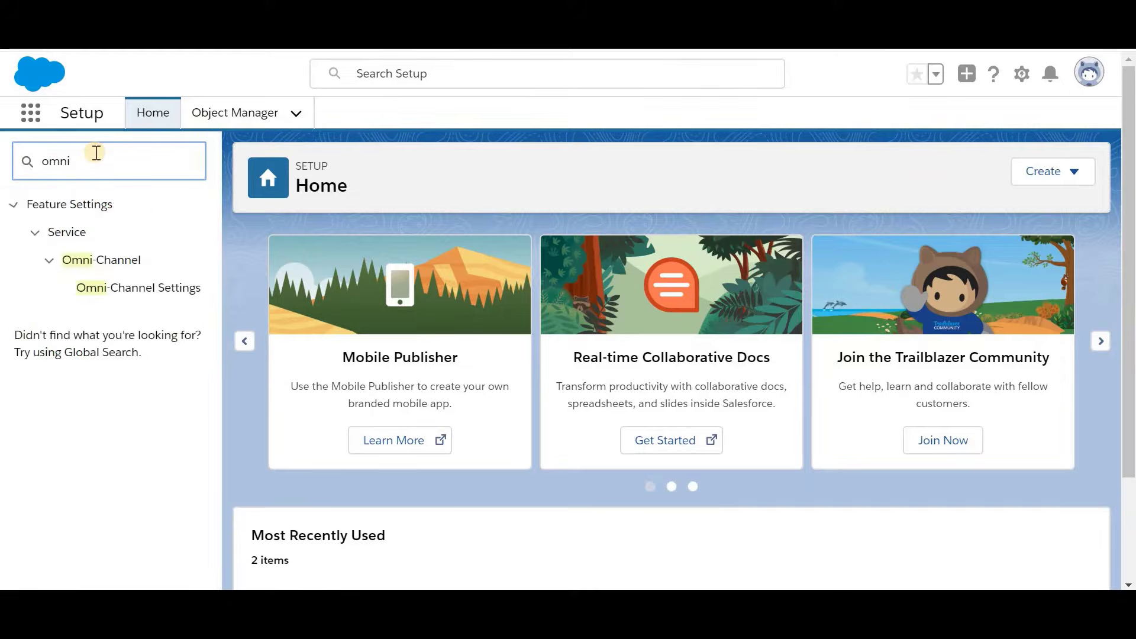
click(151, 290)
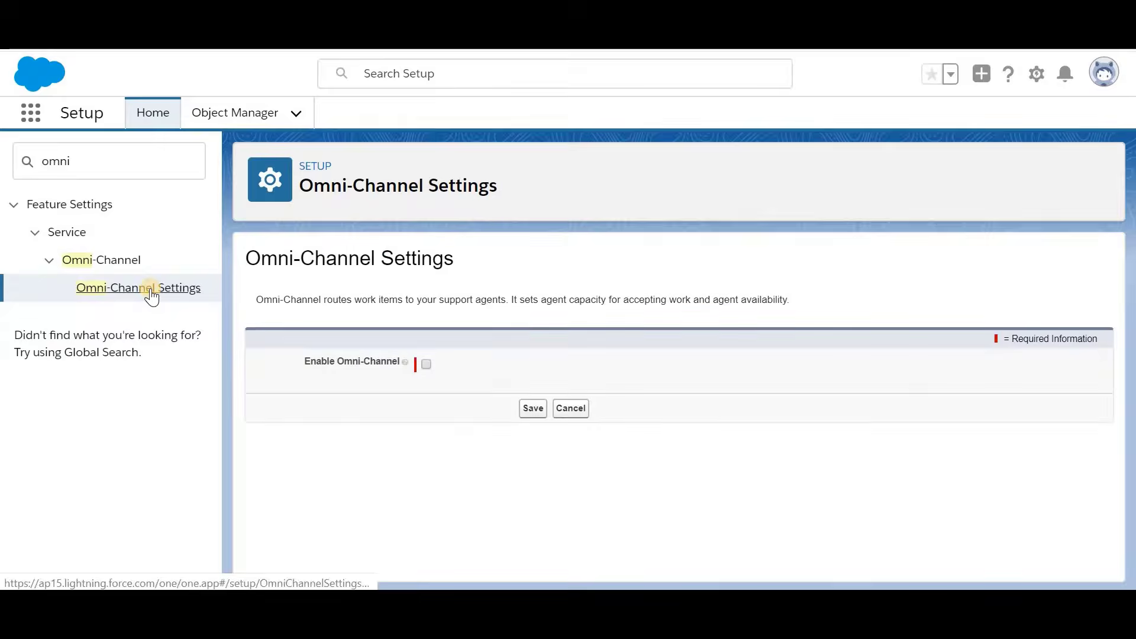
click(426, 363)
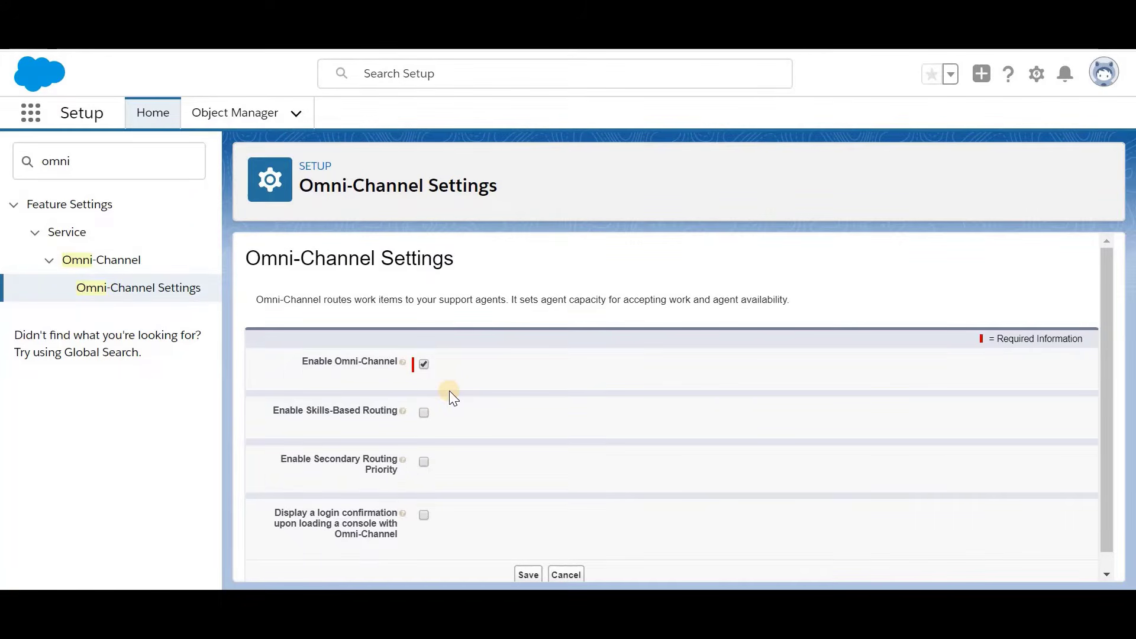
click(525, 577)
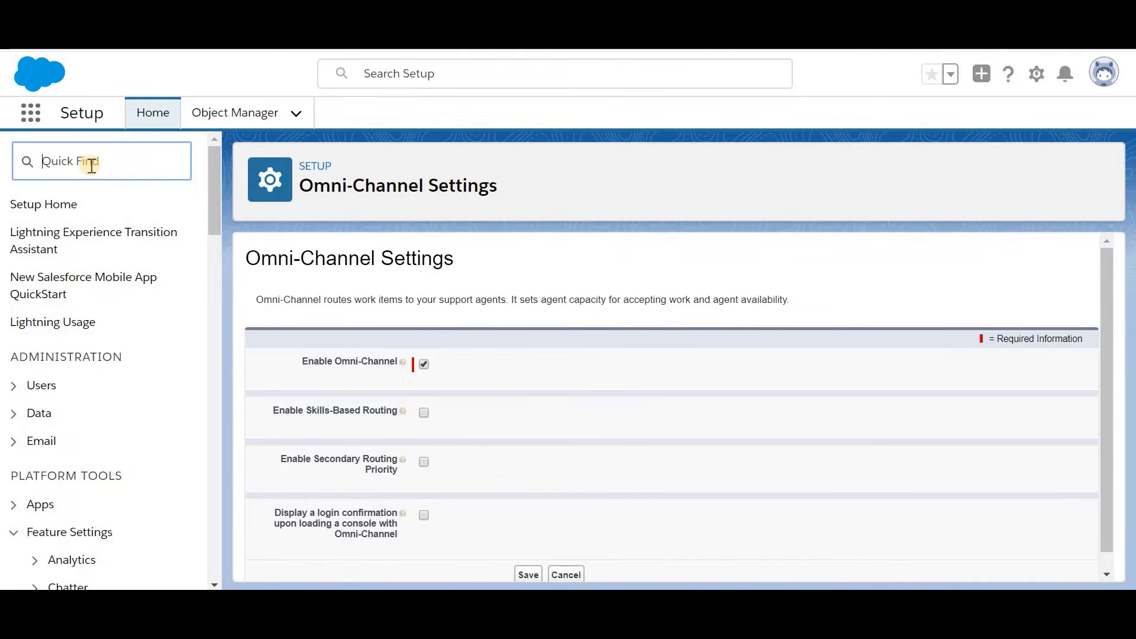
Step: Find Service Channels in Setup and start a new service channel for the Case object
text(service channe)
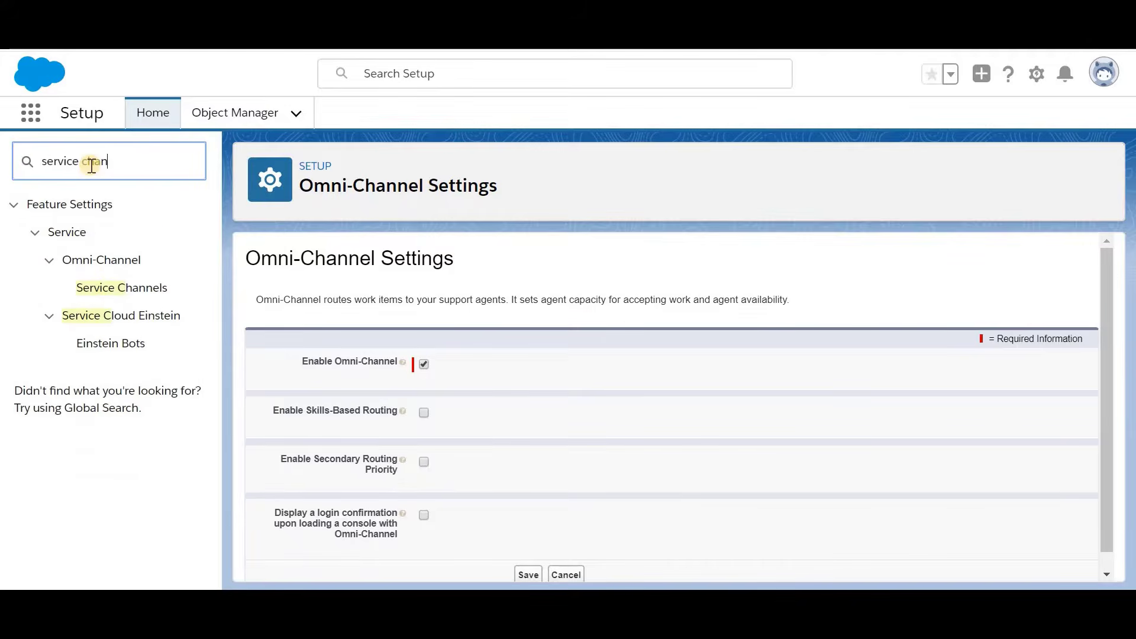
click(128, 289)
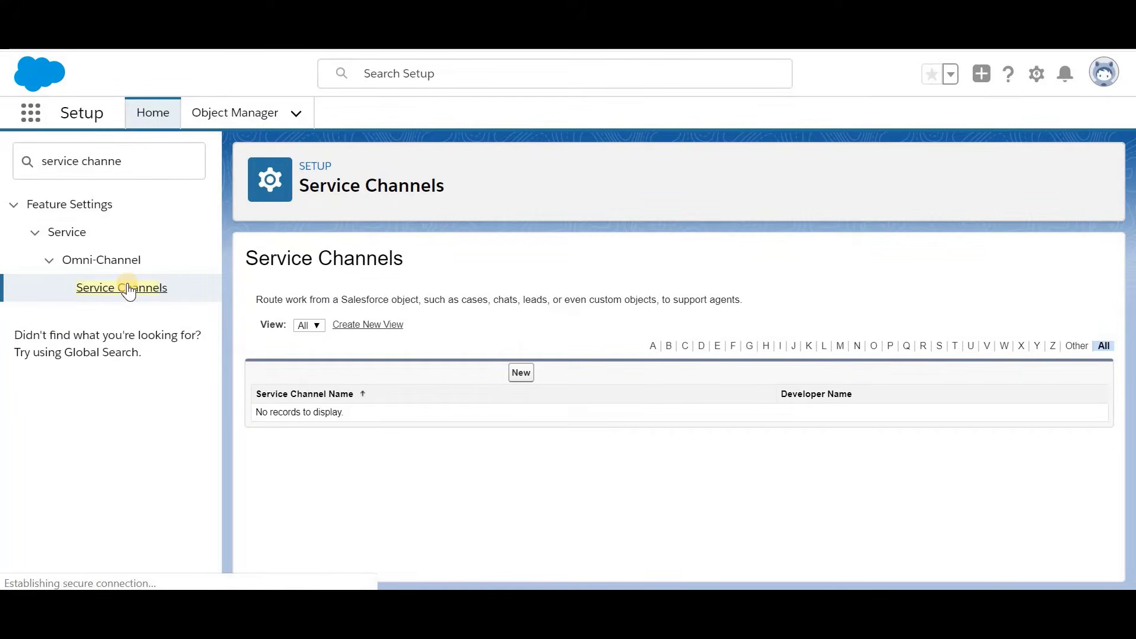
click(527, 373)
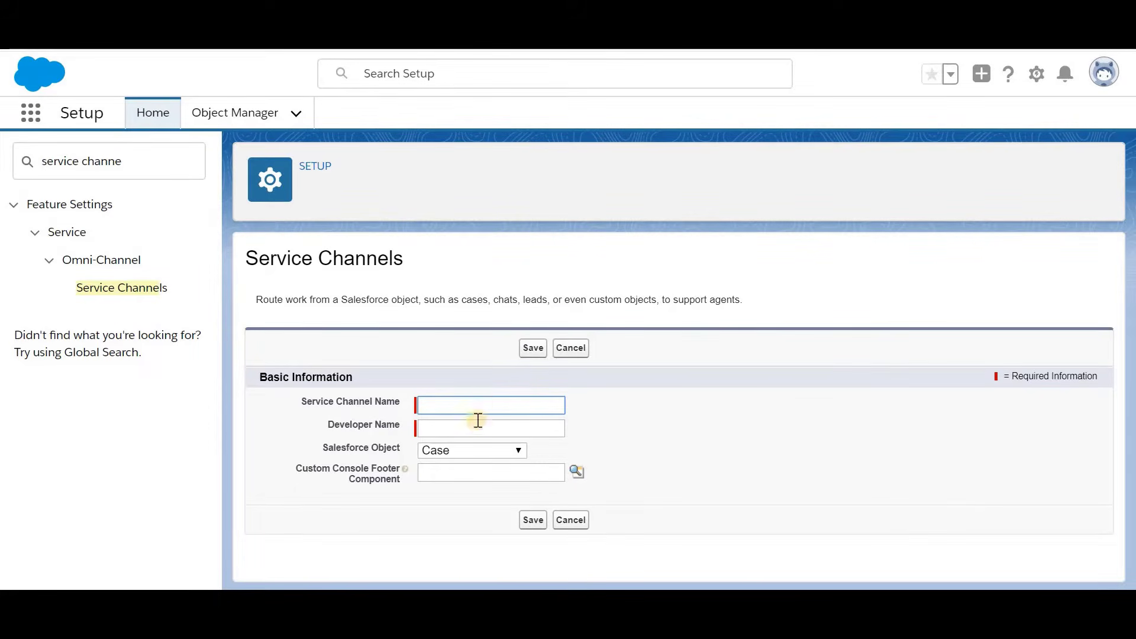
click(470, 448)
click(586, 439)
Step: Name the service channel Top Priority Billing Issues, fill in the matching developer name, and save the channel
click(499, 402)
text(Top Priority Cases)
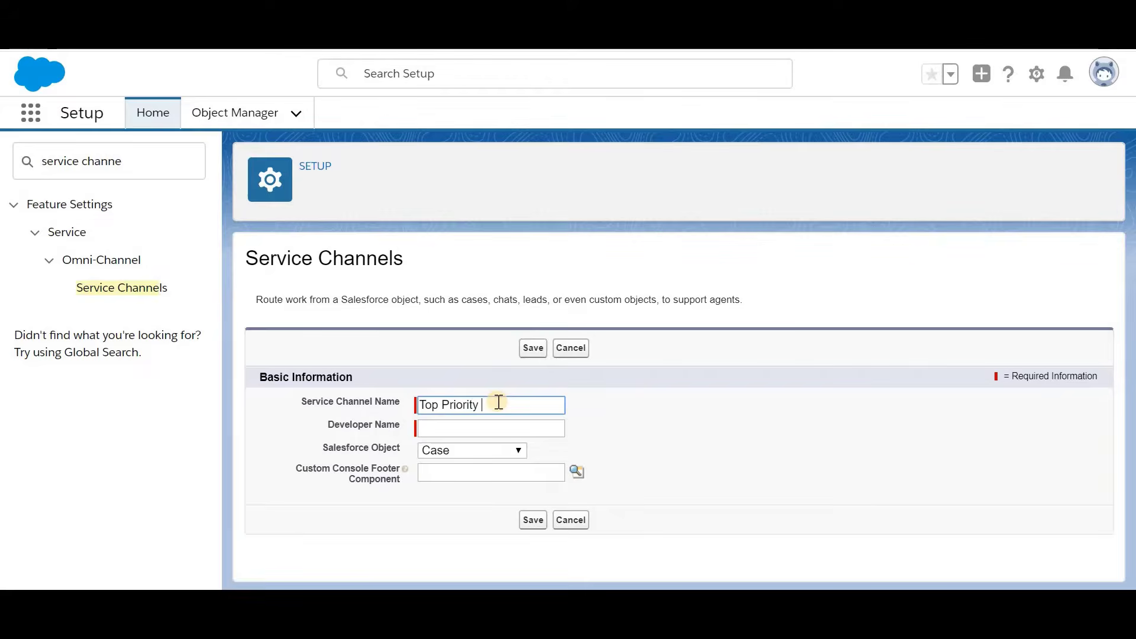
key(BackSpace)
key(BackSpace)
key(BackSpace)
key(BackSpace)
key(BackSpace)
text(Billing Issues)
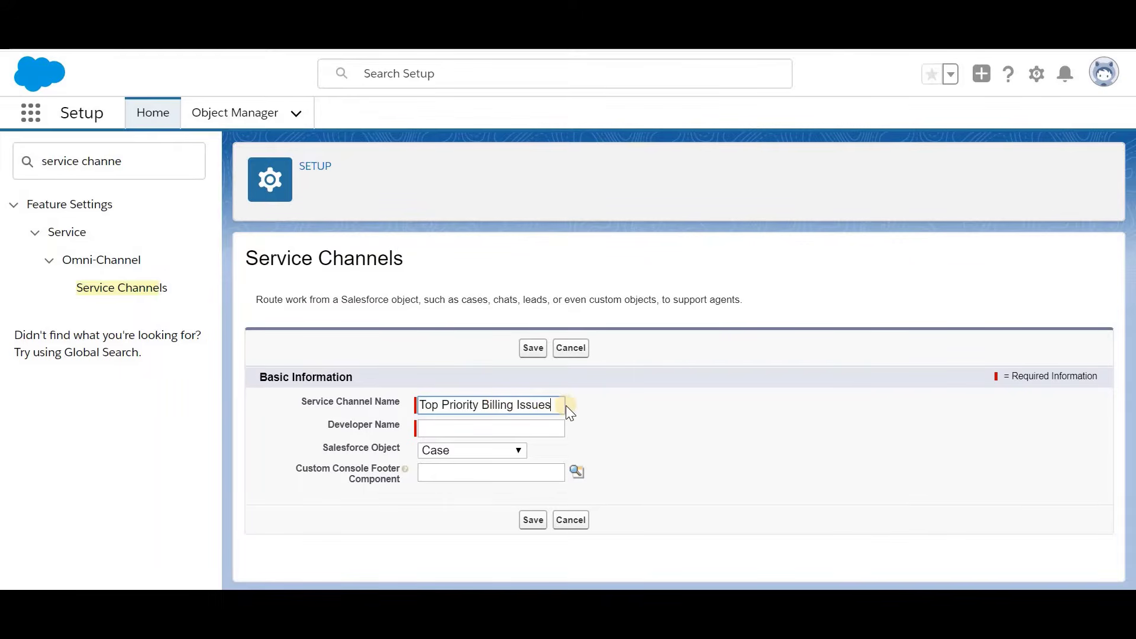
click(498, 427)
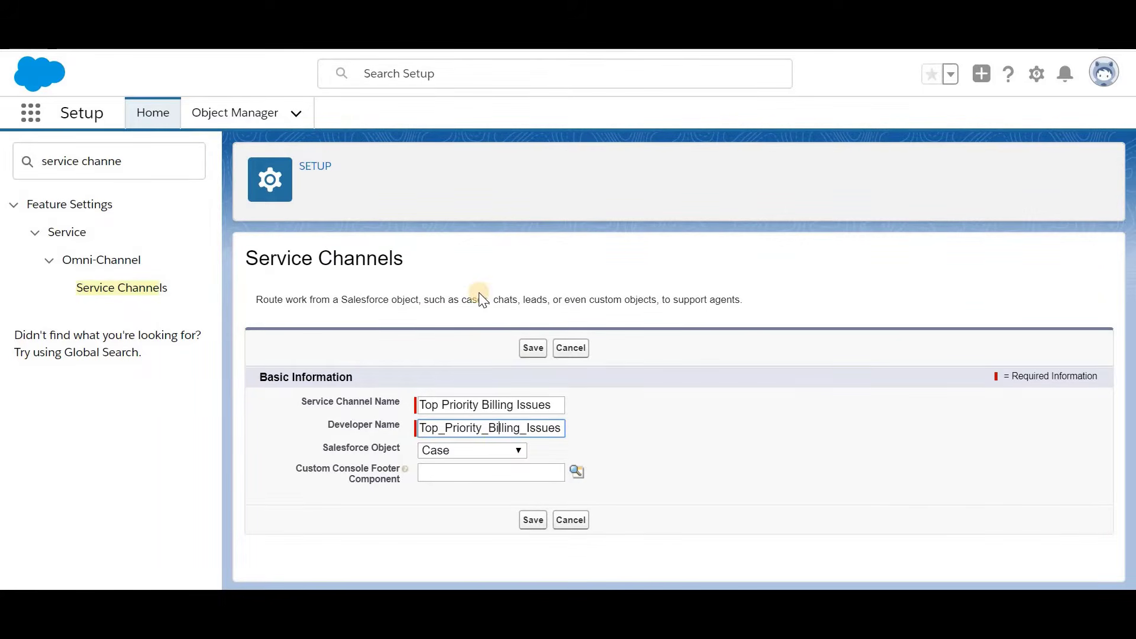
triple_click(526, 298)
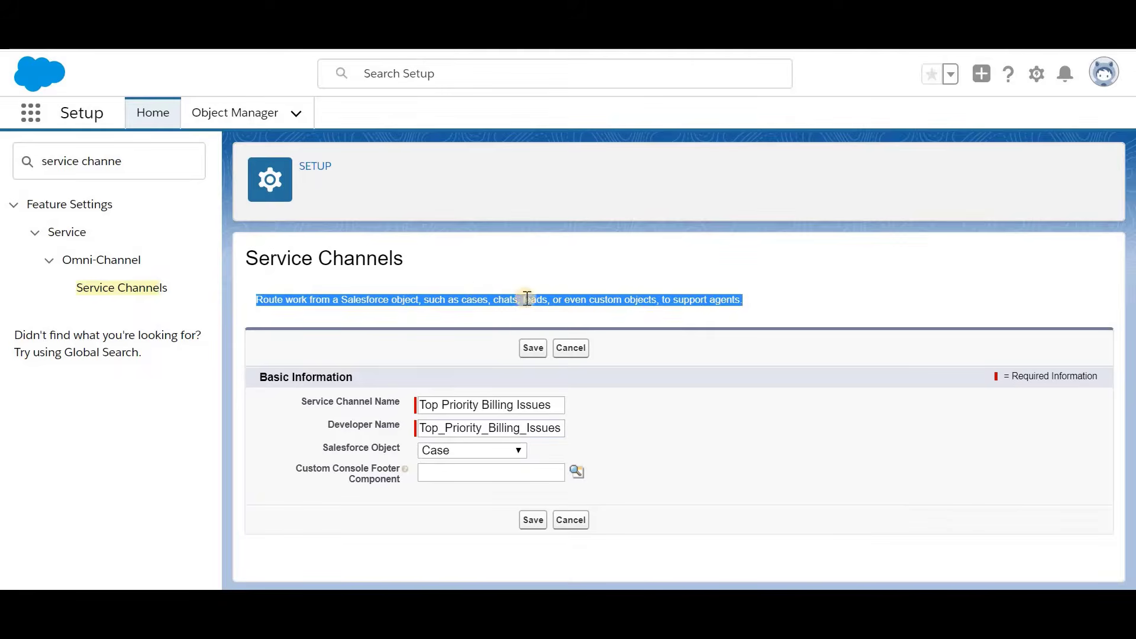
click(532, 348)
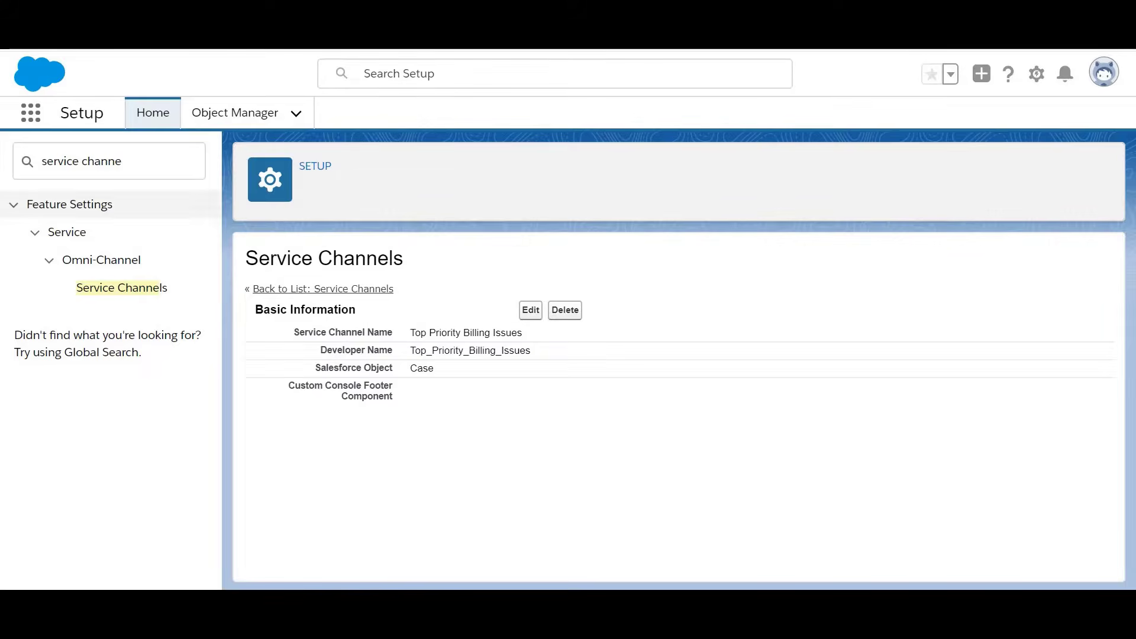
Step: Find Routing Configurations in Setup and start a new routing configuration
triple_click(279, 258)
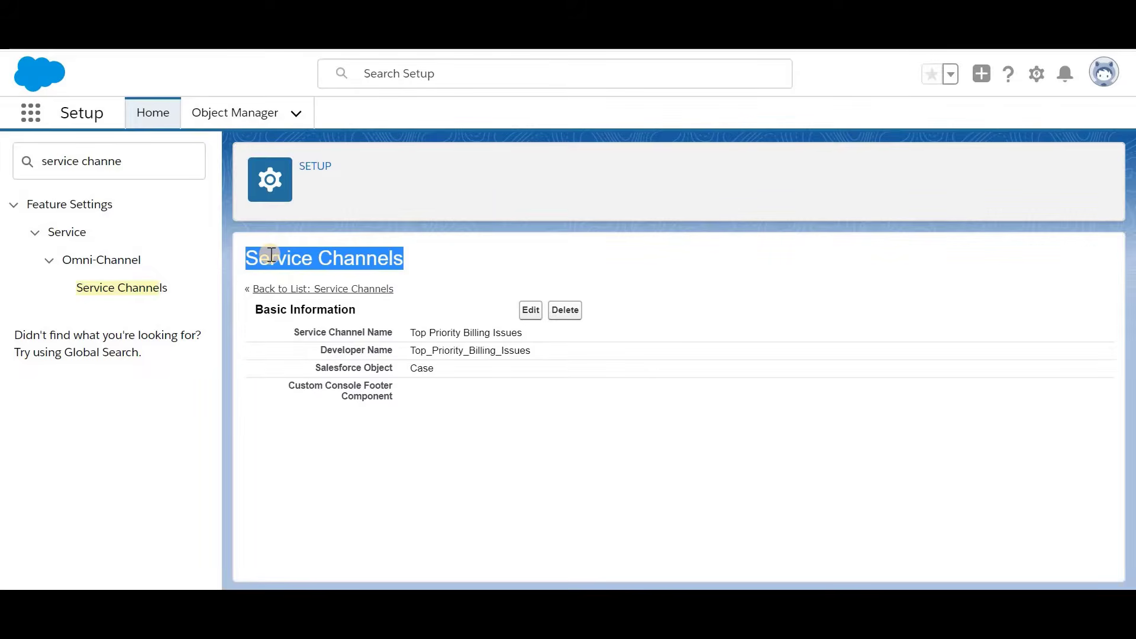
click(122, 161)
text(ro)
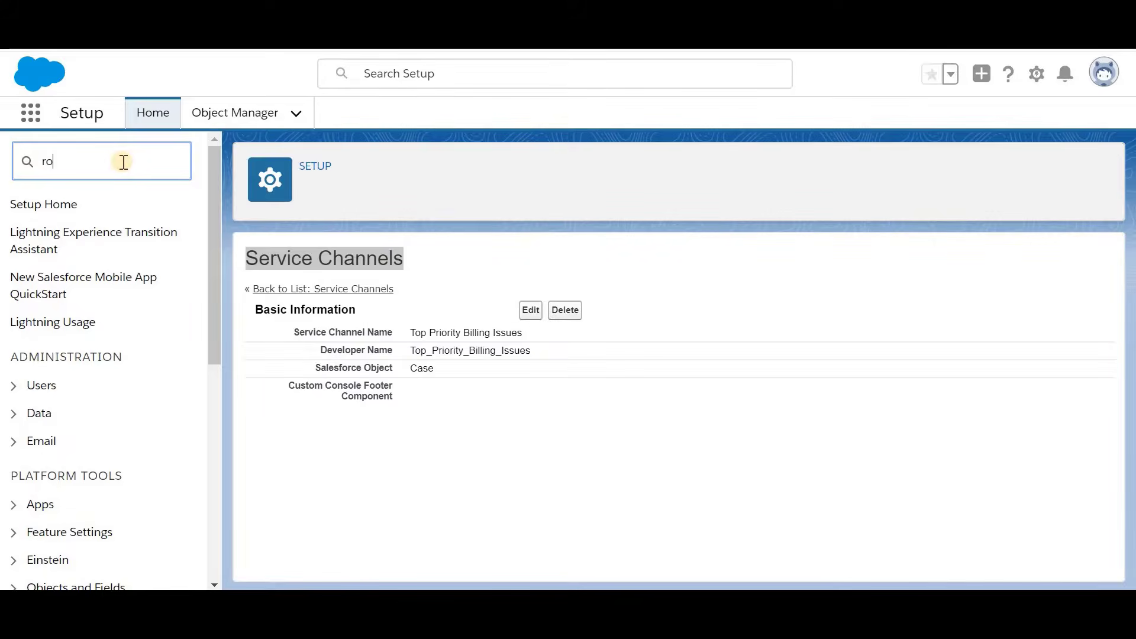
text(uting con)
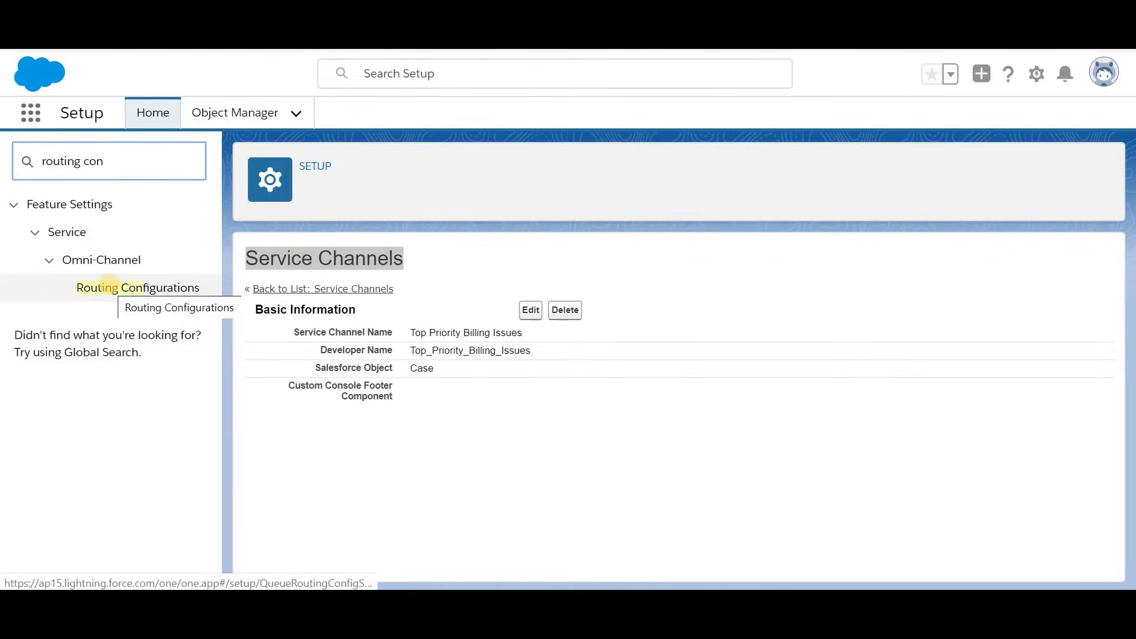
click(109, 294)
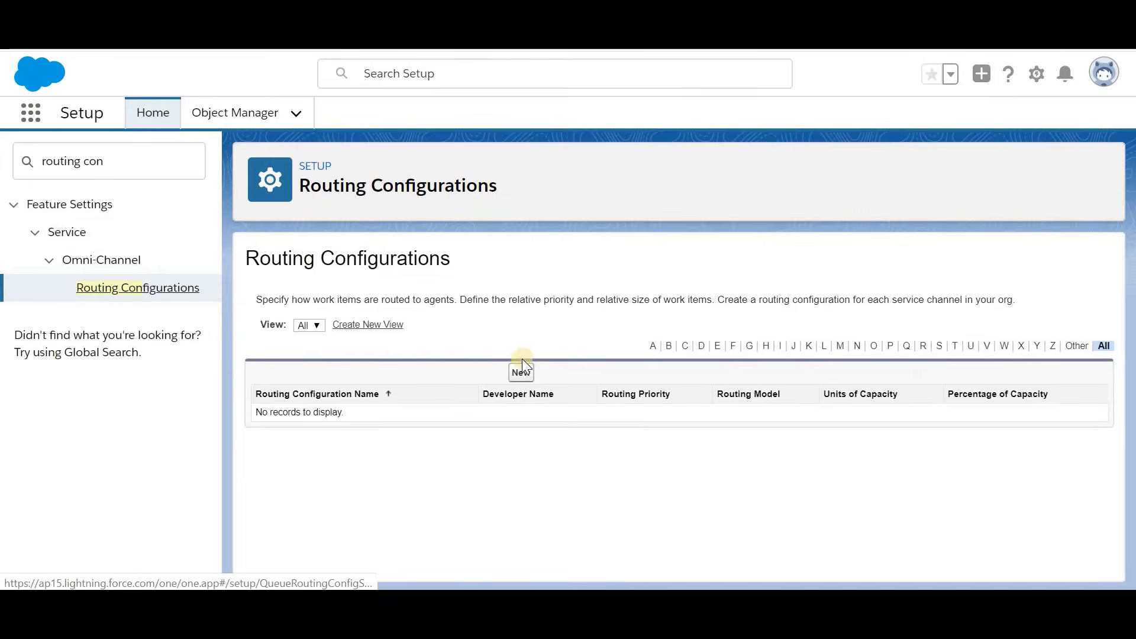
click(520, 373)
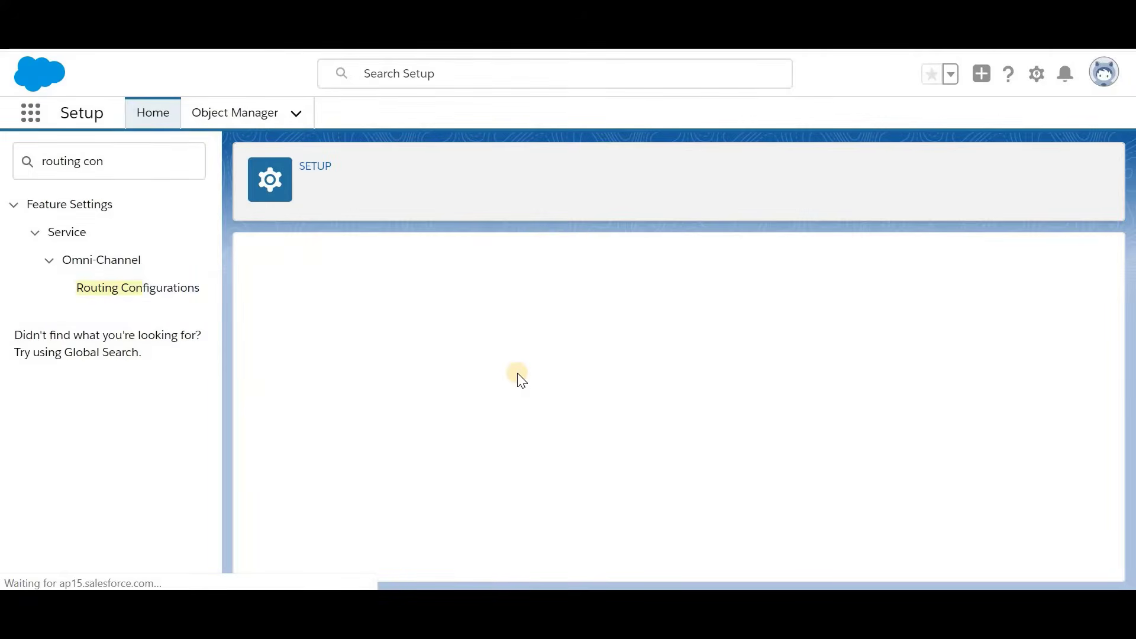
Step: Name the routing configuration Top Priority Billing Issues Routing
scroll(517, 372, down, 3)
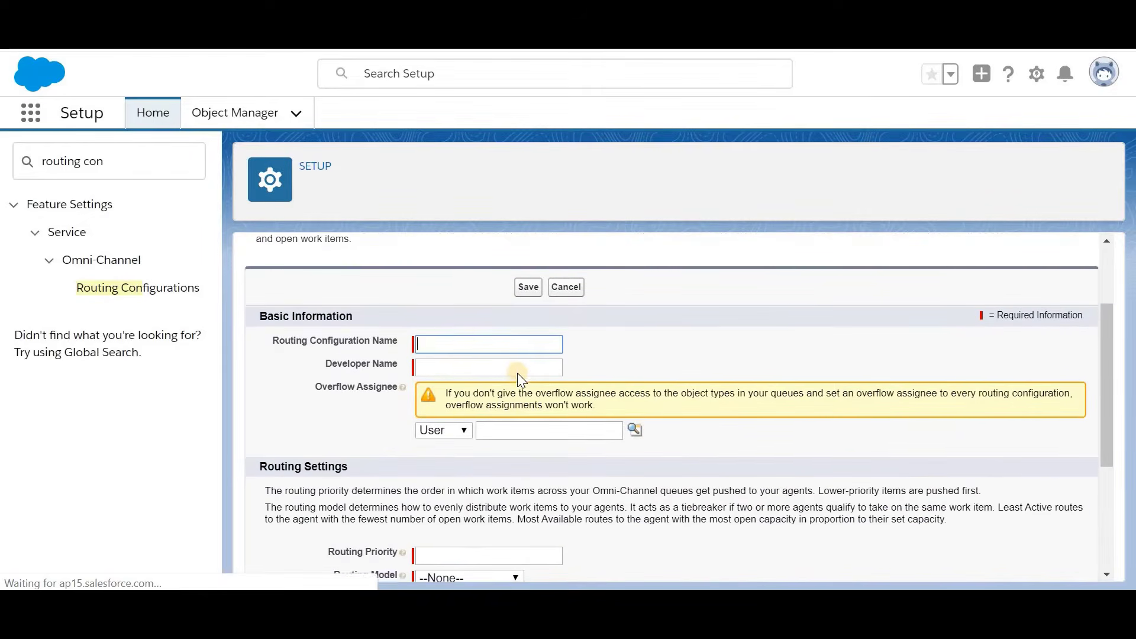
click(484, 308)
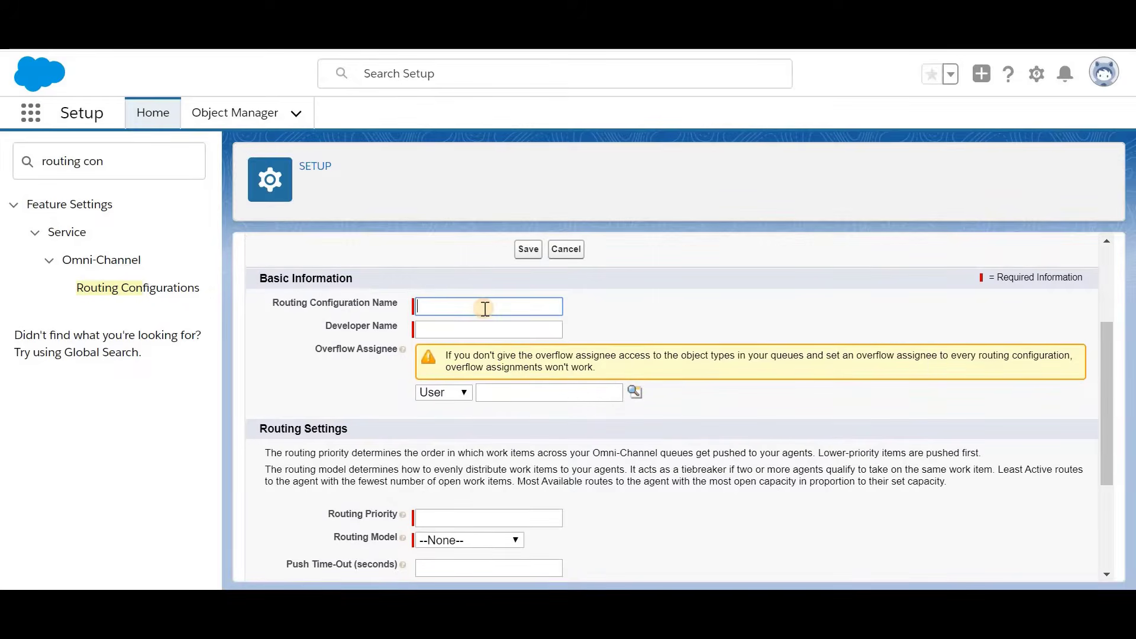
text(Top)
text(p Priority Billing I)
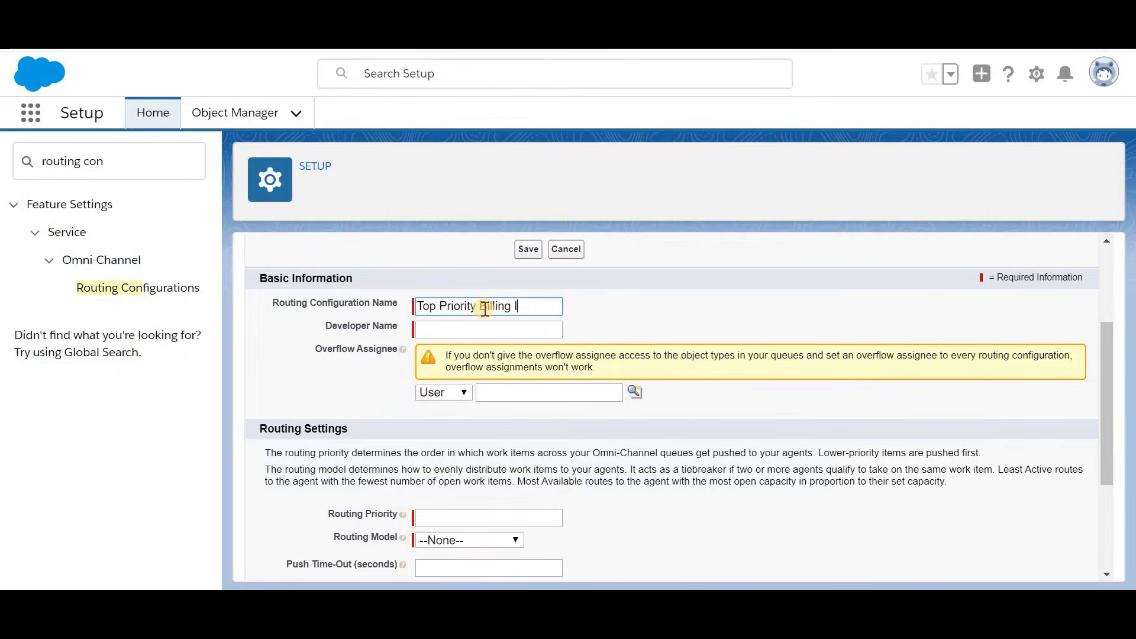
text(ssues Routing)
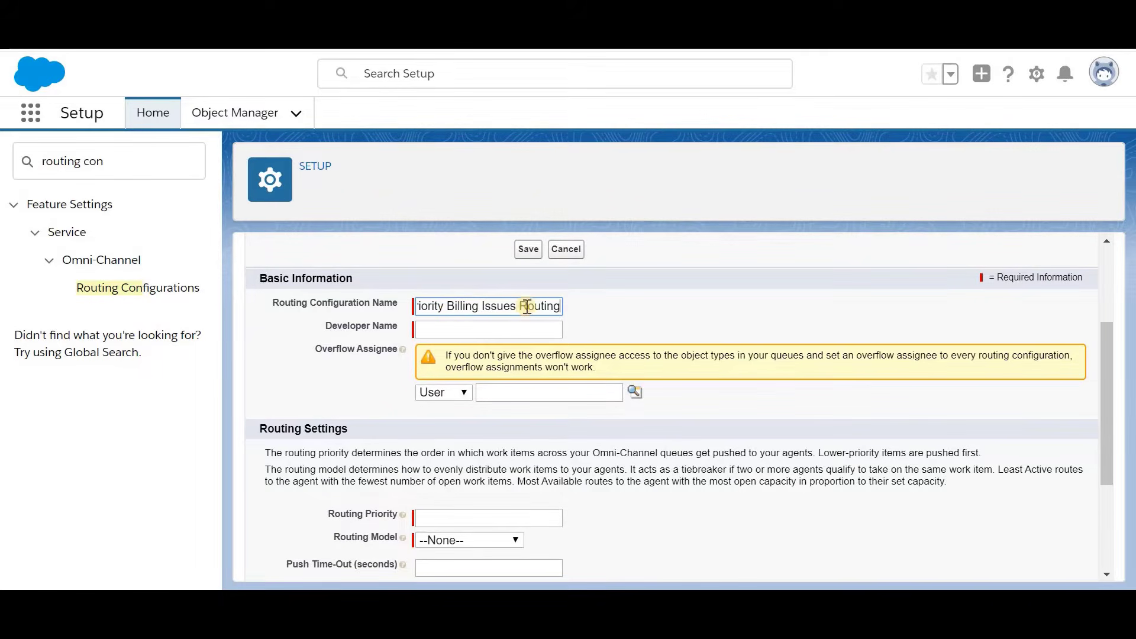
click(679, 325)
Step: Set the routing priority to 1 and the routing model to Least Active
scroll(597, 326, down, 2)
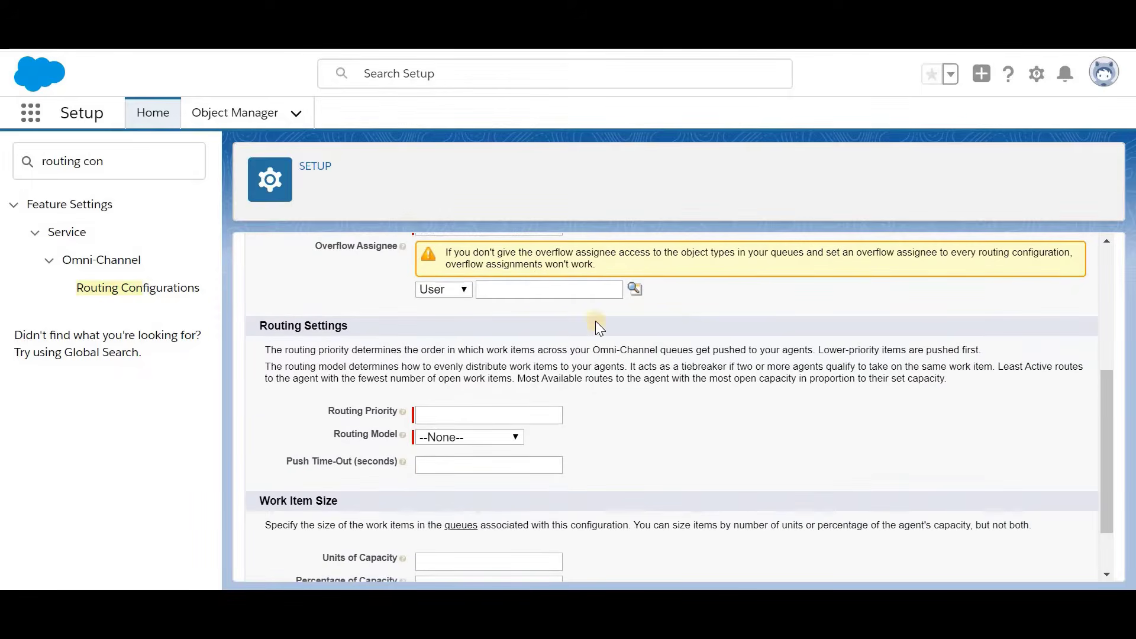
scroll(551, 411, down, 2)
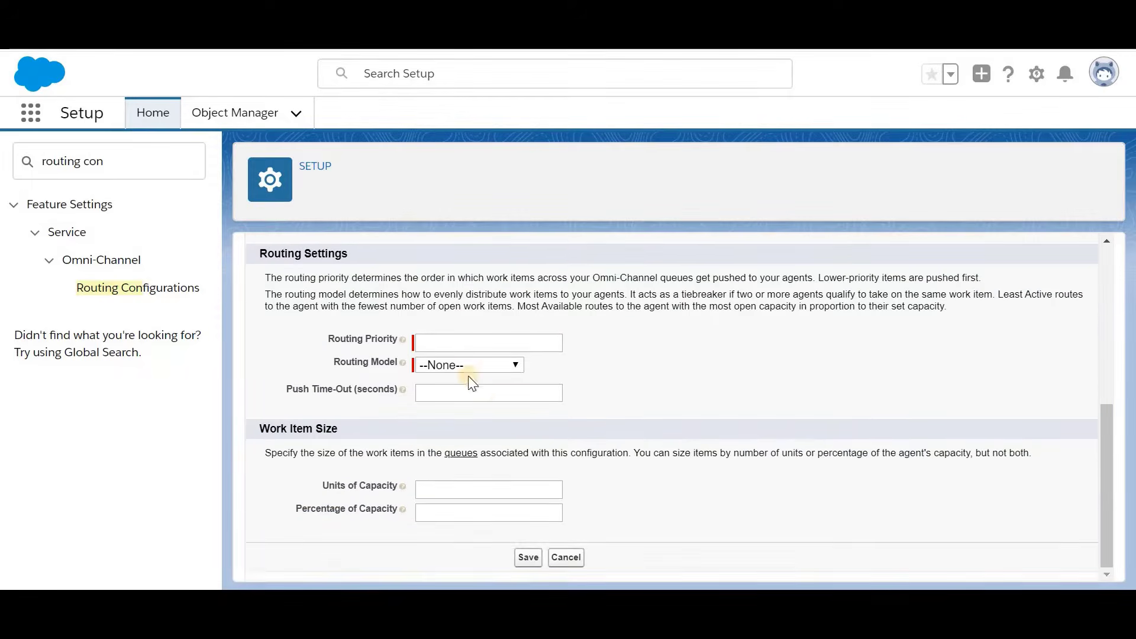
click(429, 343)
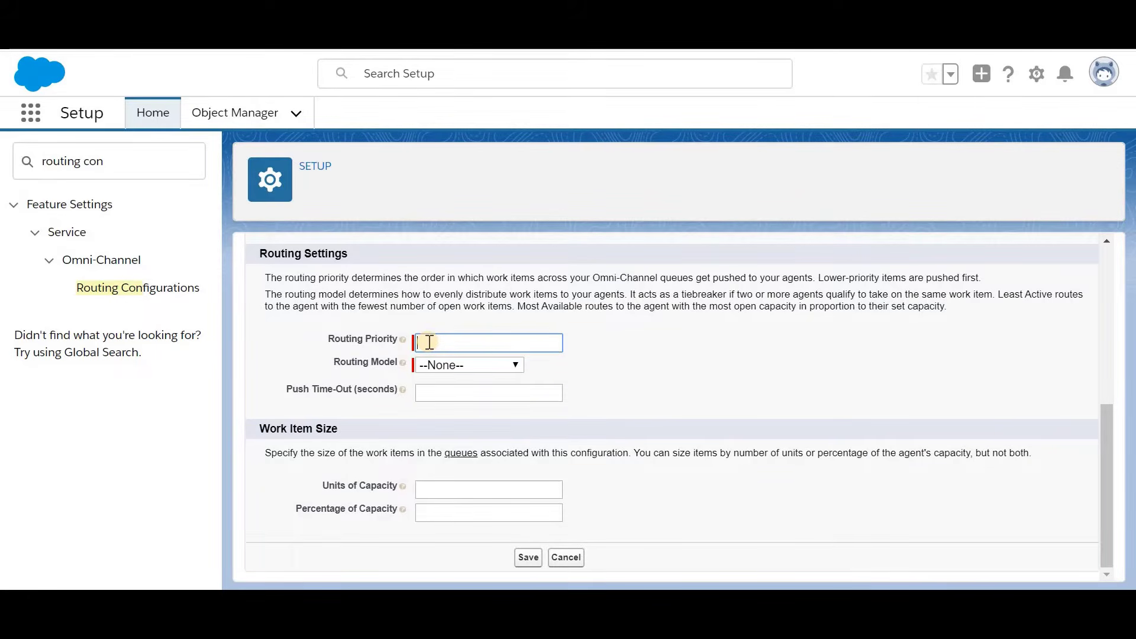
text(1)
click(443, 364)
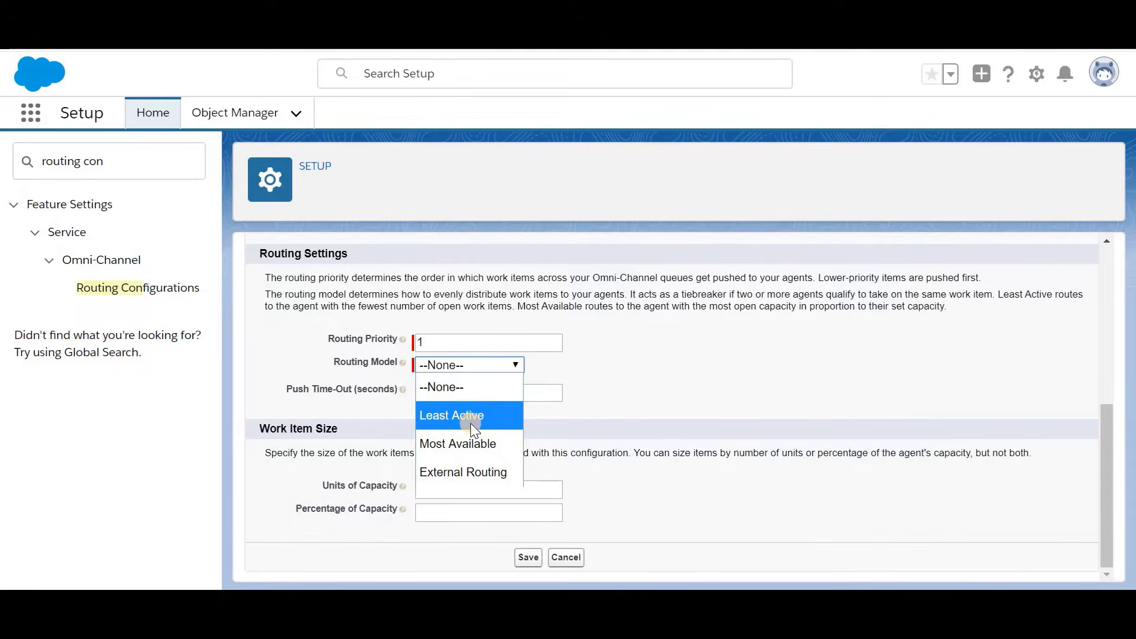
click(472, 425)
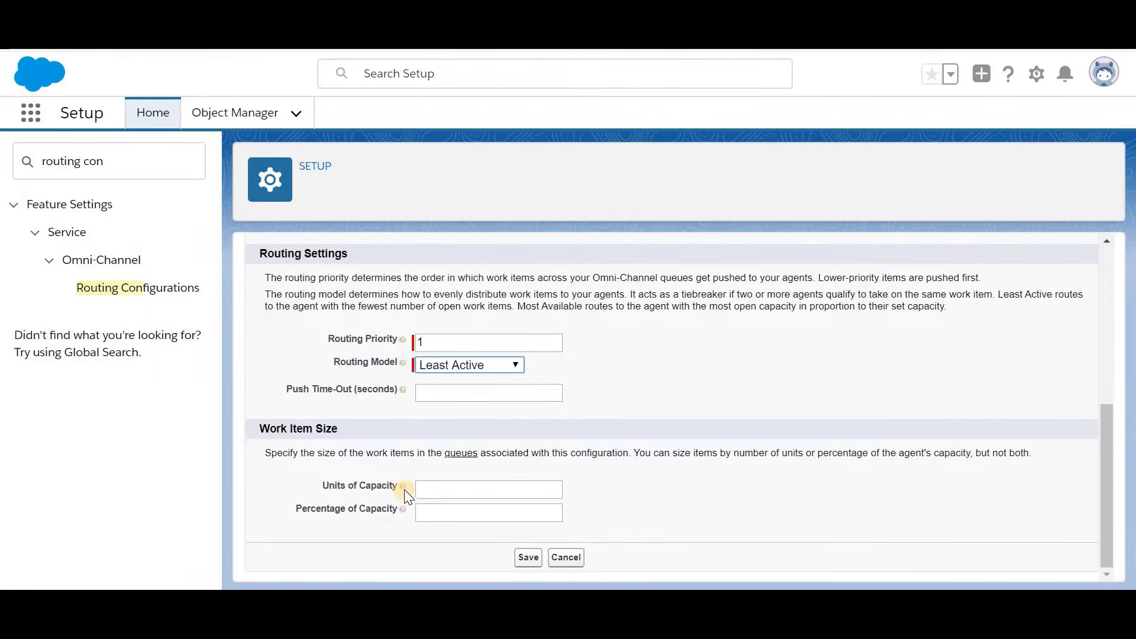
Step: Set the work item size to 1 unit of capacity and save the routing configuration
mouse_move(406, 489)
click(469, 493)
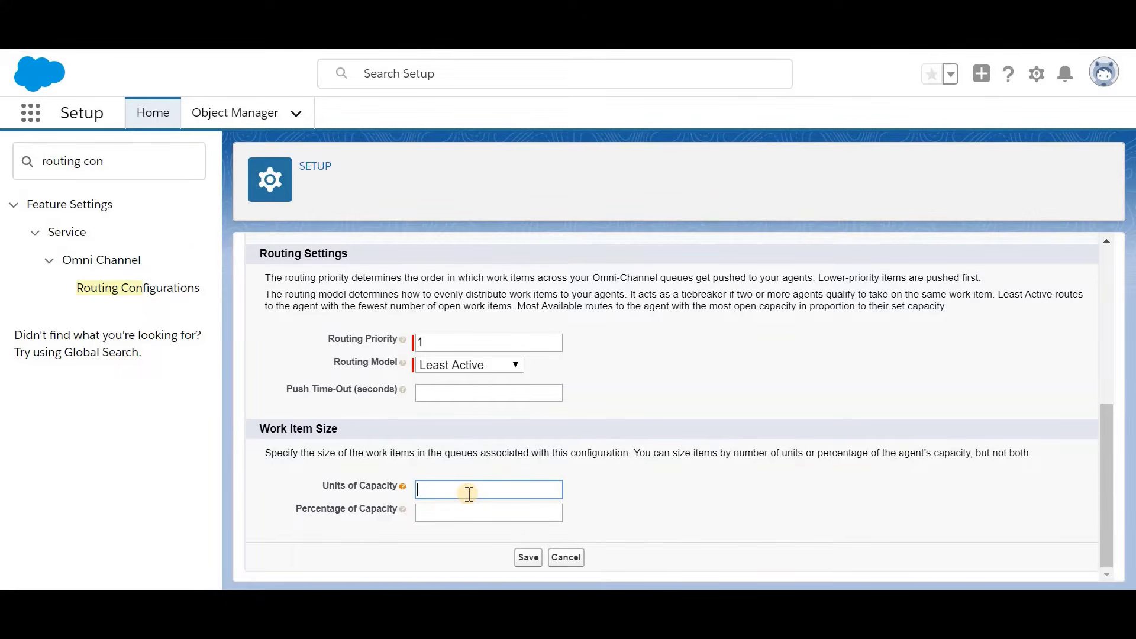
text(1)
click(529, 562)
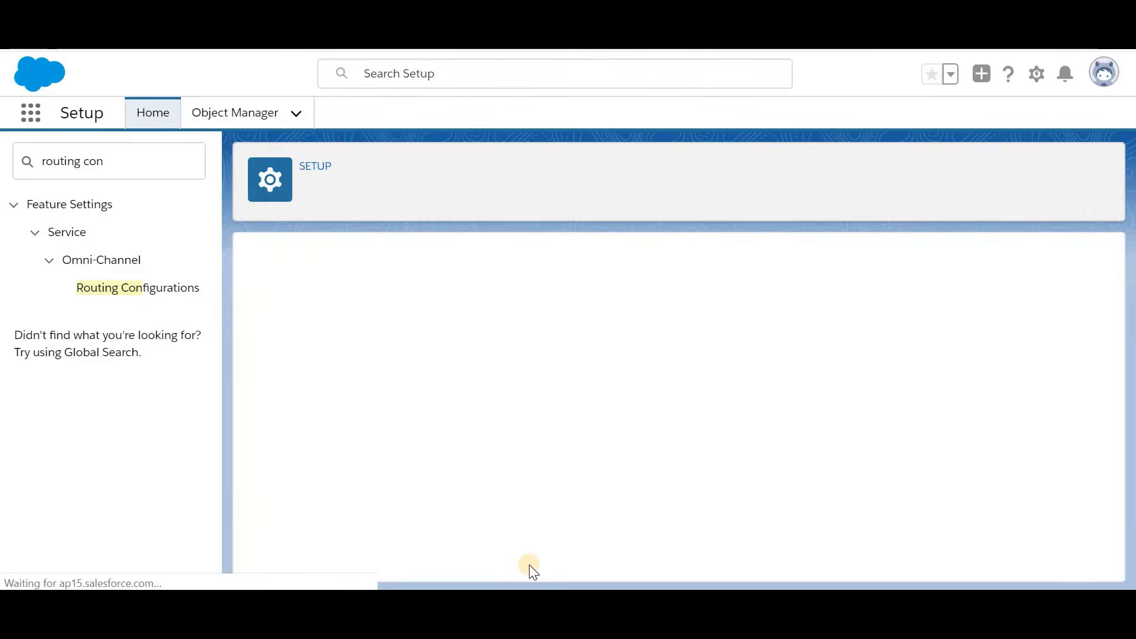
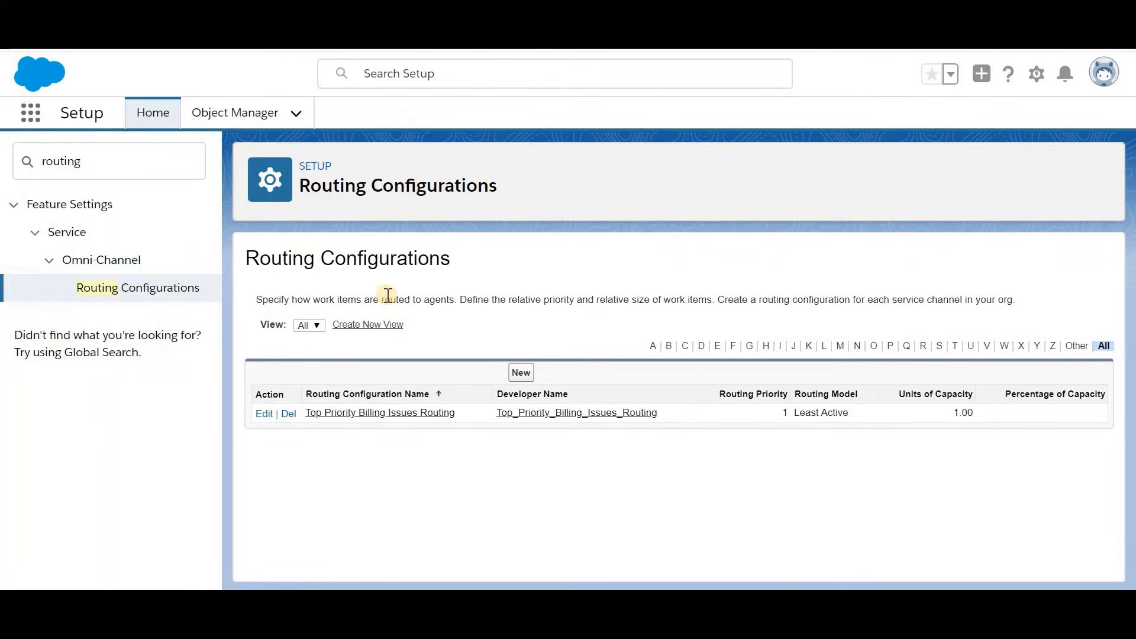
Step: Find Queues in Setup and start a new queue
double_click(125, 166)
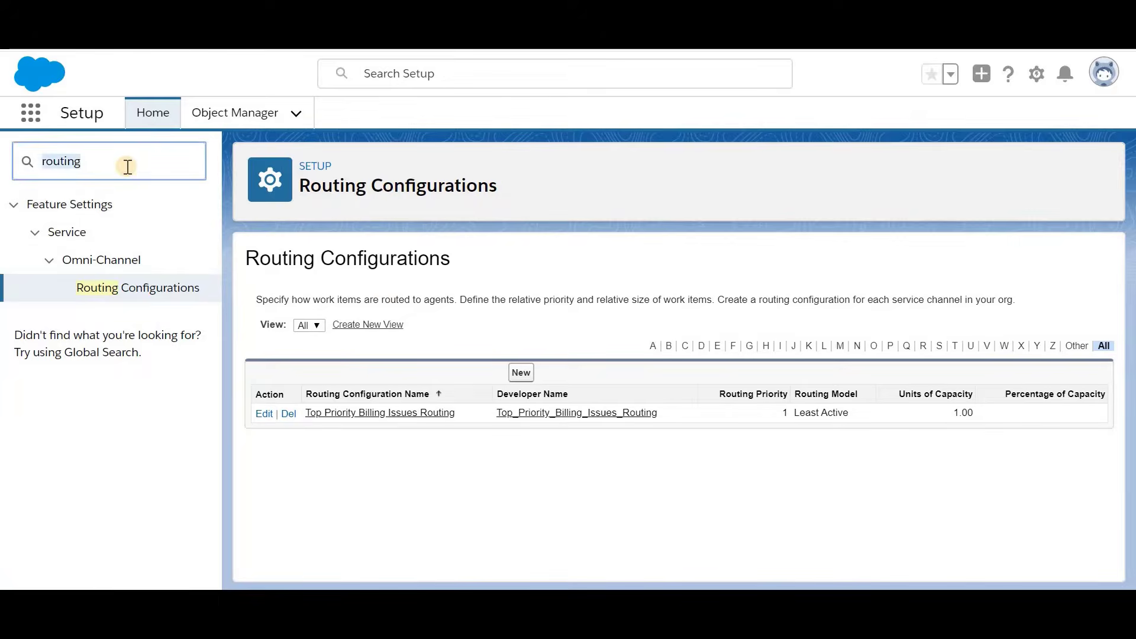
text(queues)
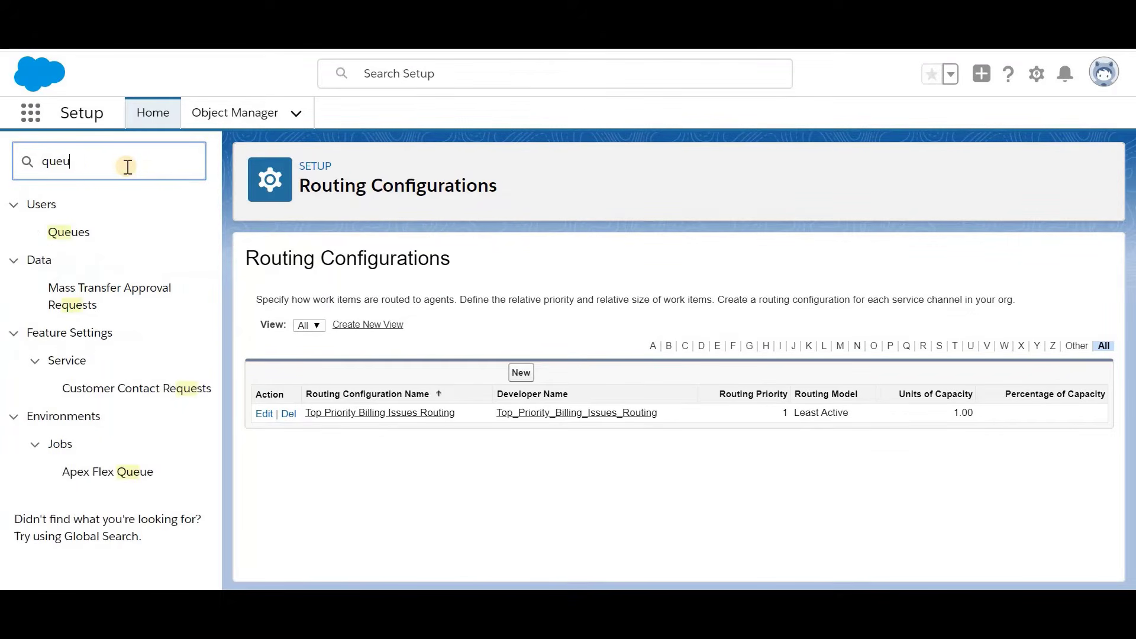
click(74, 228)
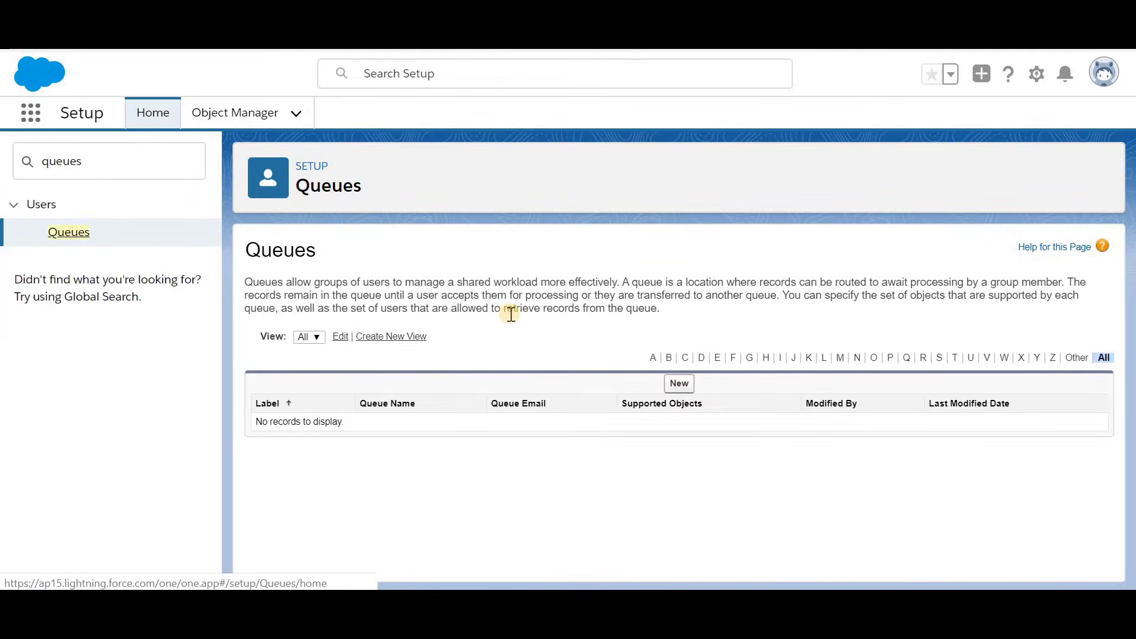
click(683, 382)
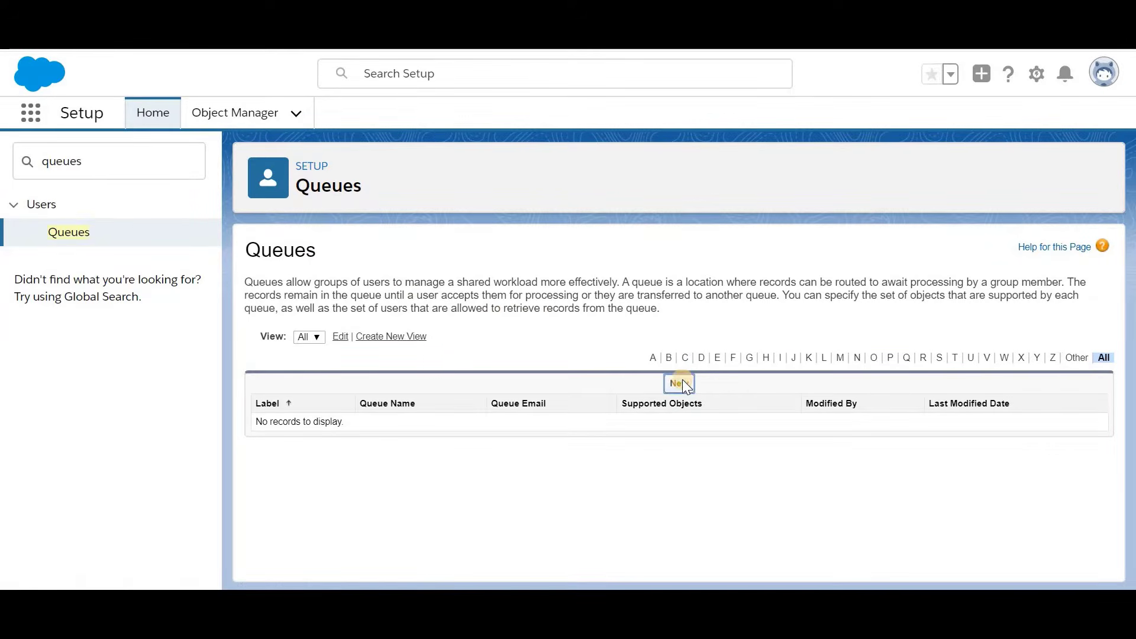
scroll(683, 382, down, 2)
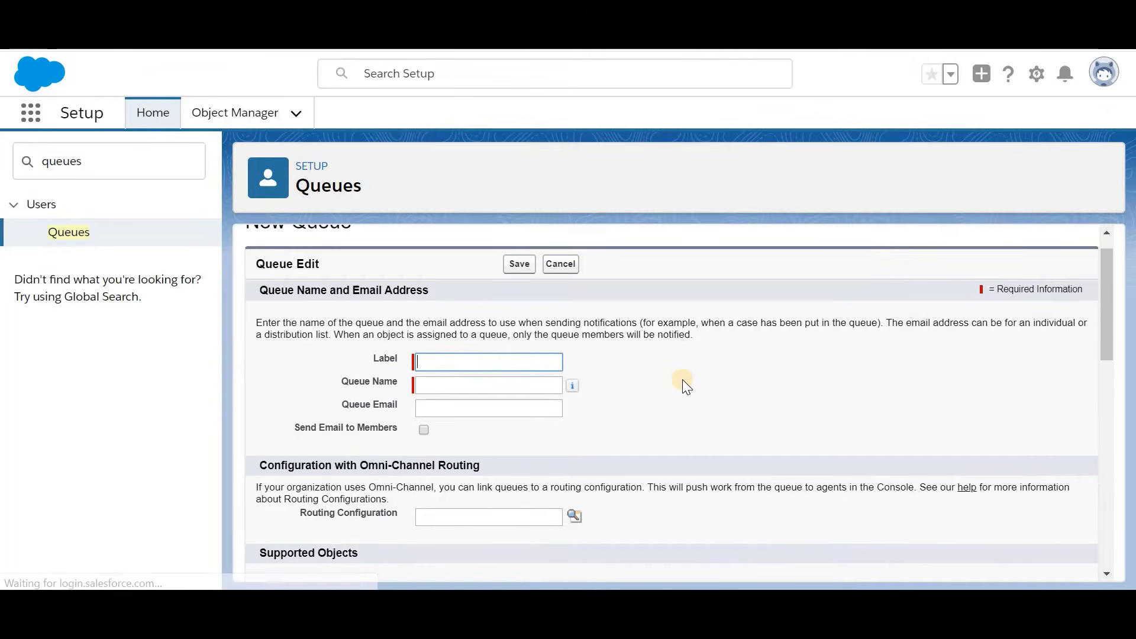
Step: Label the new queue Super Squad with the queue name Super_Squad
scroll(620, 375, up, 1)
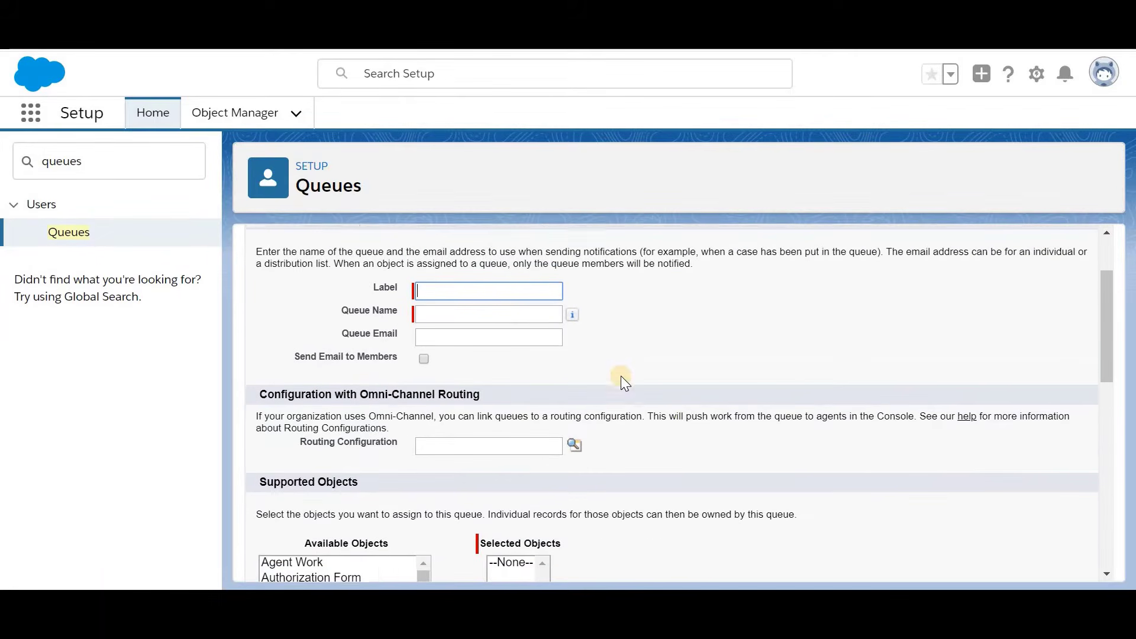
triple_click(353, 461)
triple_click(390, 420)
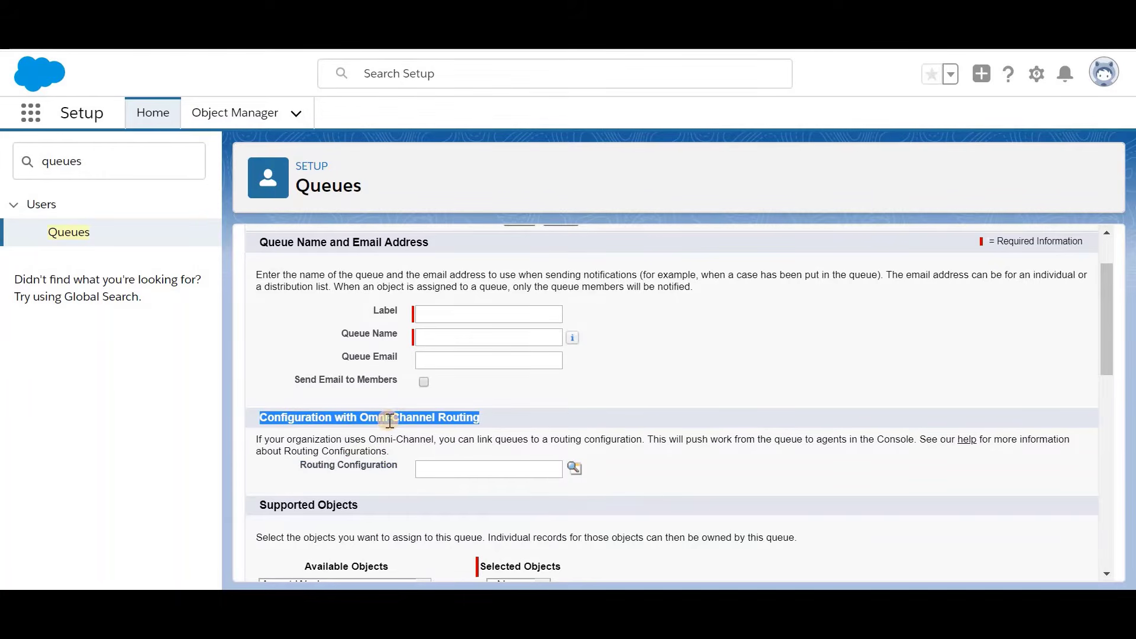
triple_click(364, 473)
scroll(633, 375, up, 1)
click(522, 376)
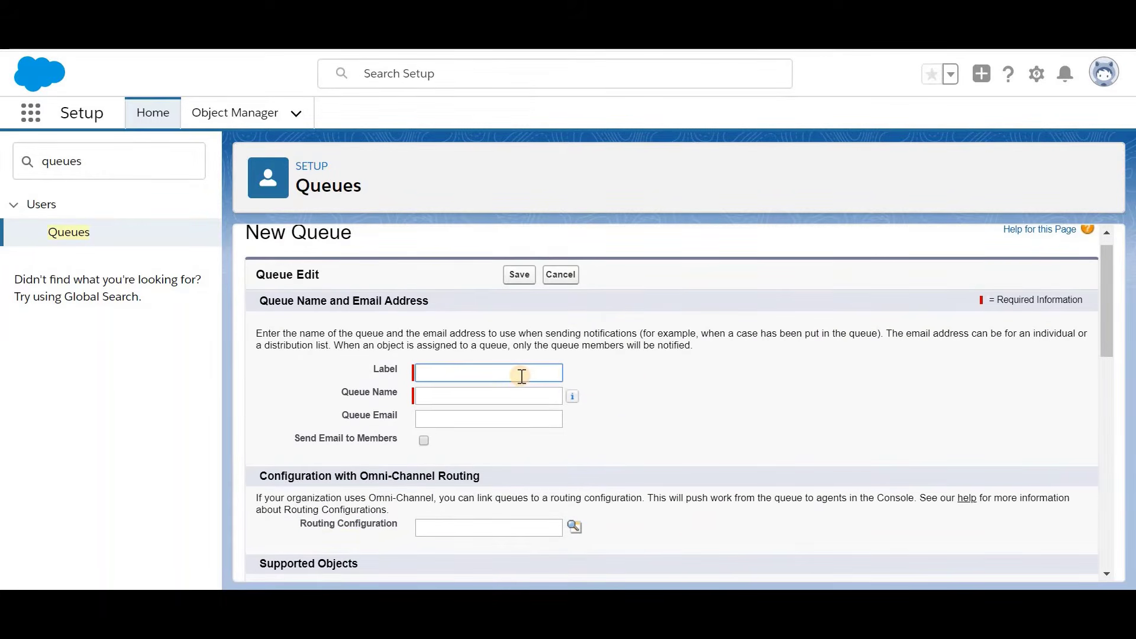
scroll(522, 375, up, 1)
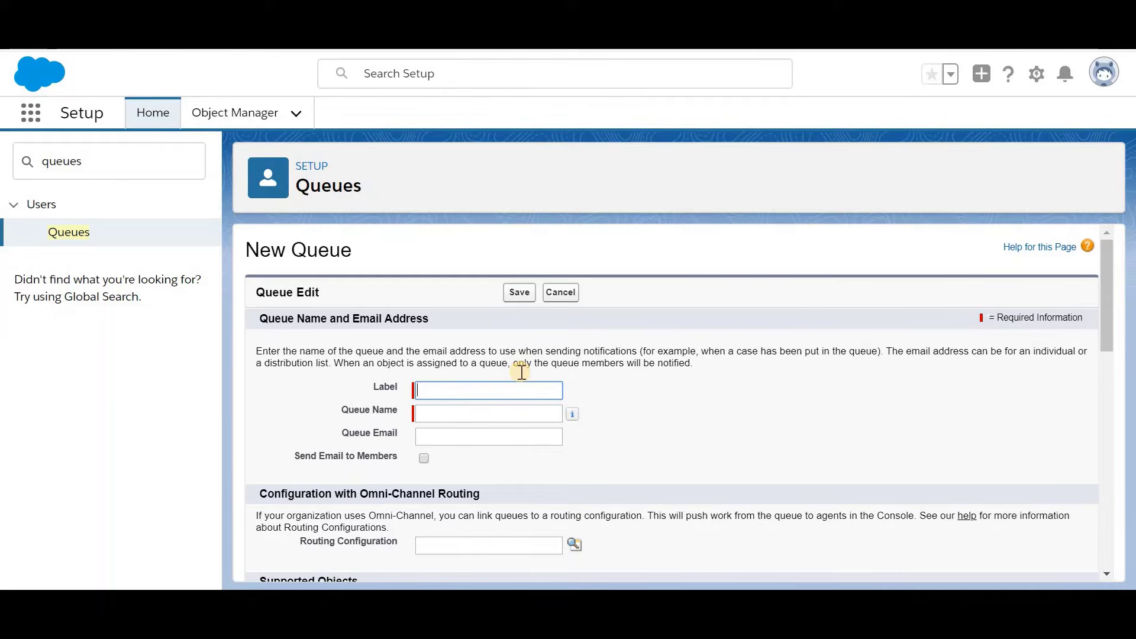
text(Super Squad)
click(592, 398)
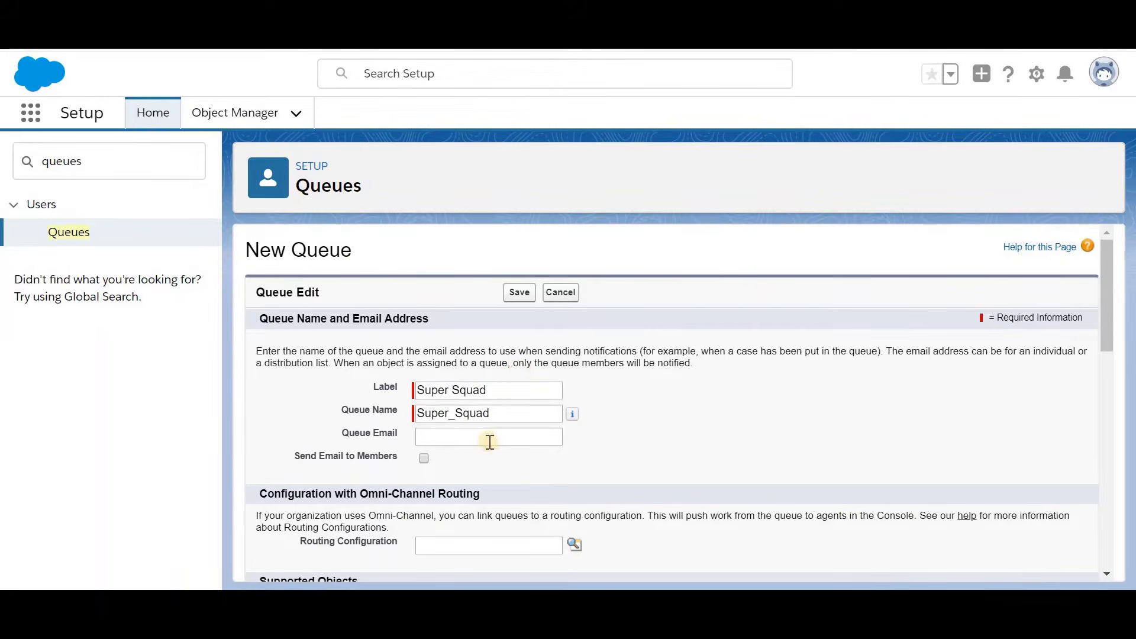
Step: Link the Super Squad queue to the Top_Priority_Billing_Issues_Routing routing configuration
scroll(482, 453, down, 2)
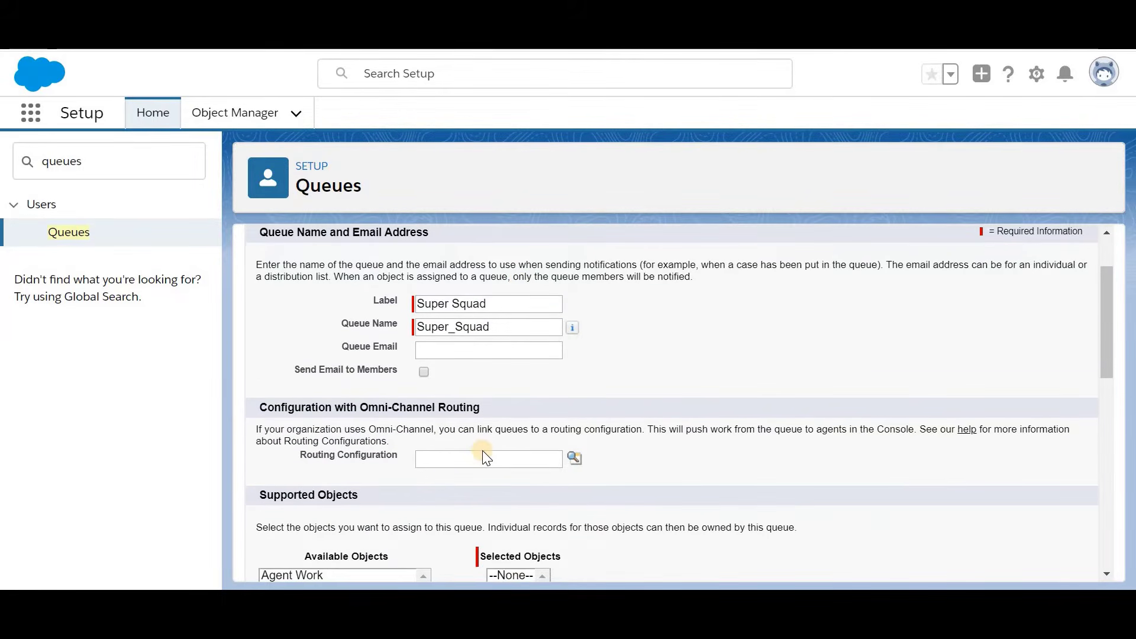
scroll(481, 450, down, 1)
click(576, 394)
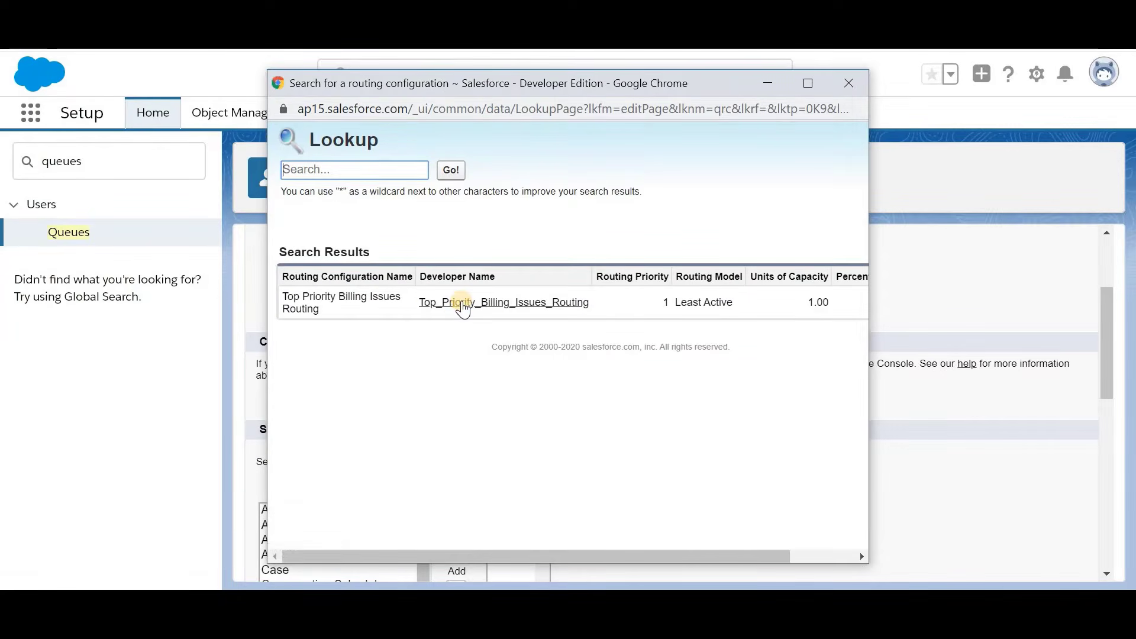
click(463, 303)
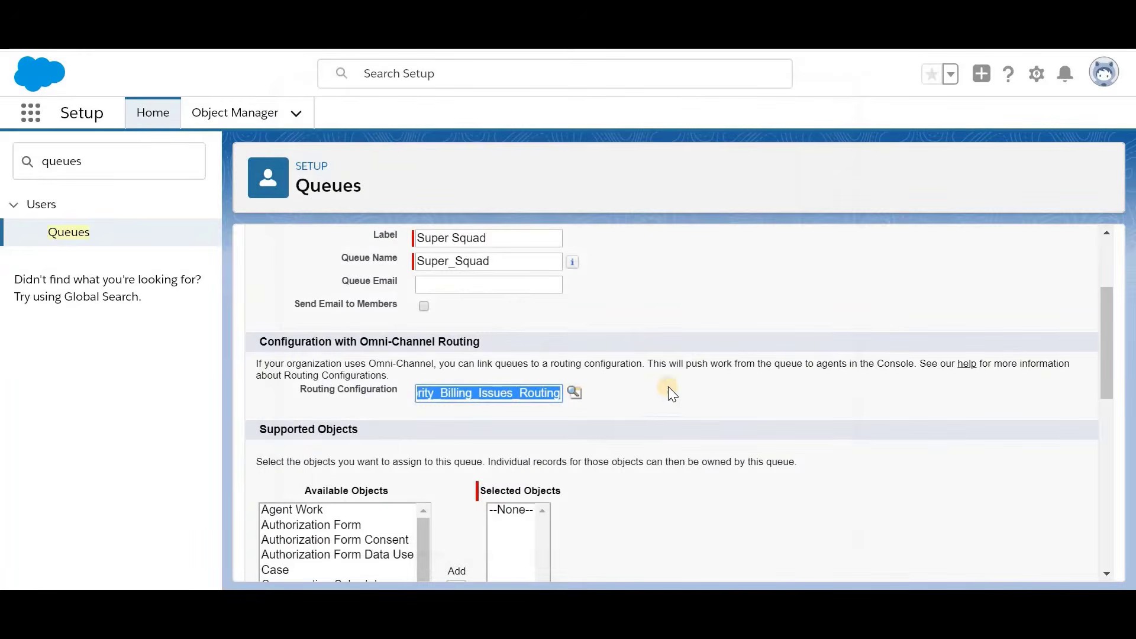
scroll(669, 388, up, 1)
scroll(669, 391, up, 1)
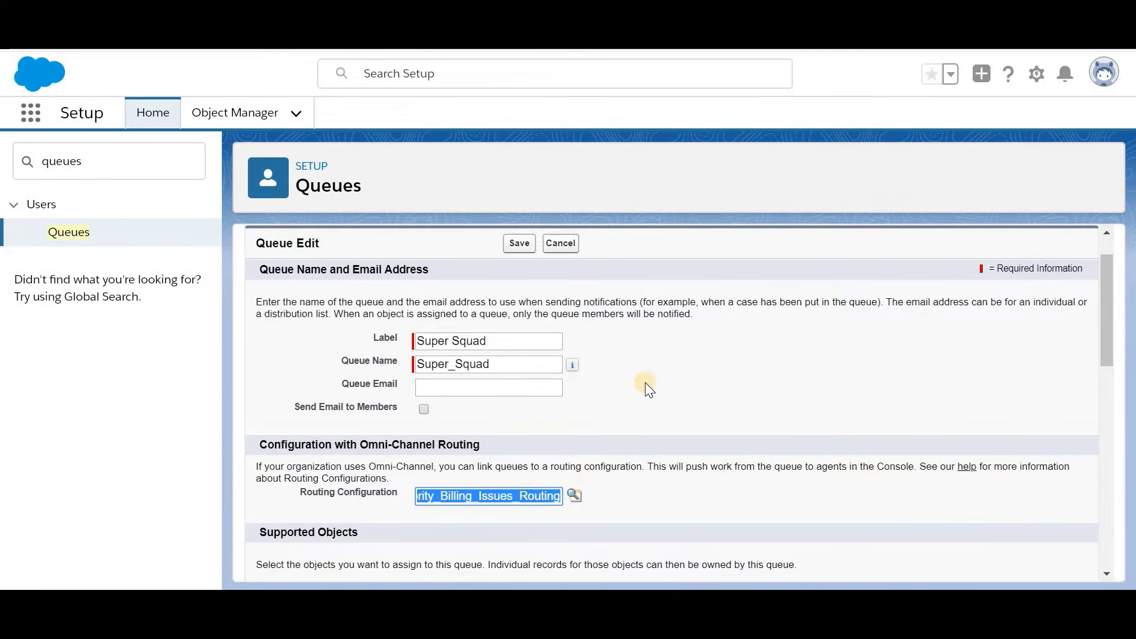
Step: Add Case to the queue's selected supported objects
scroll(645, 382, down, 5)
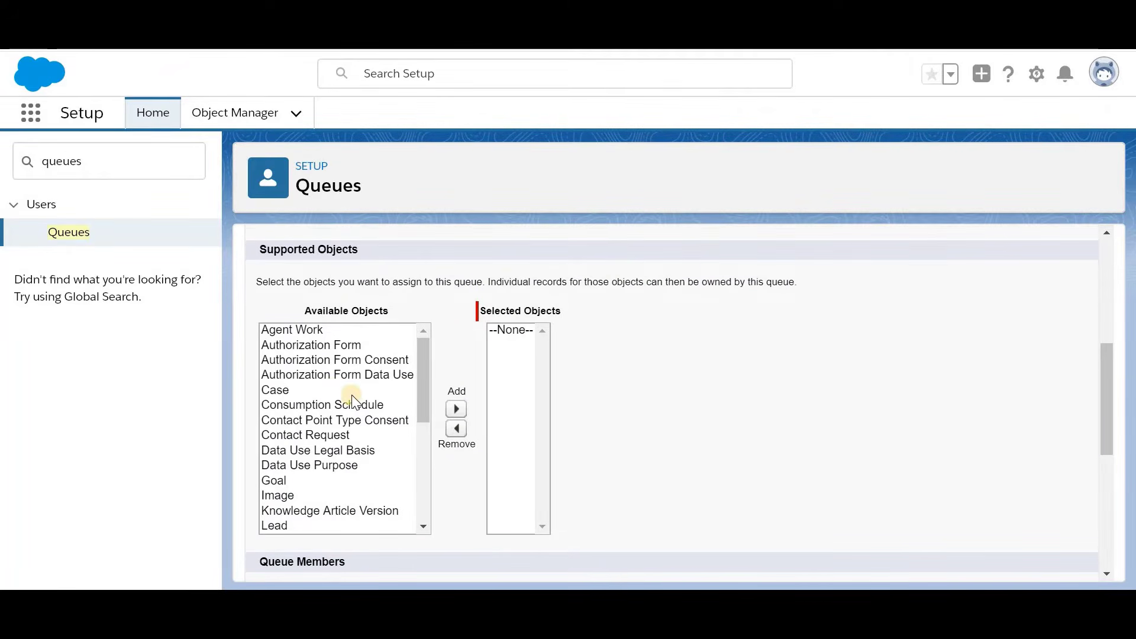
click(329, 390)
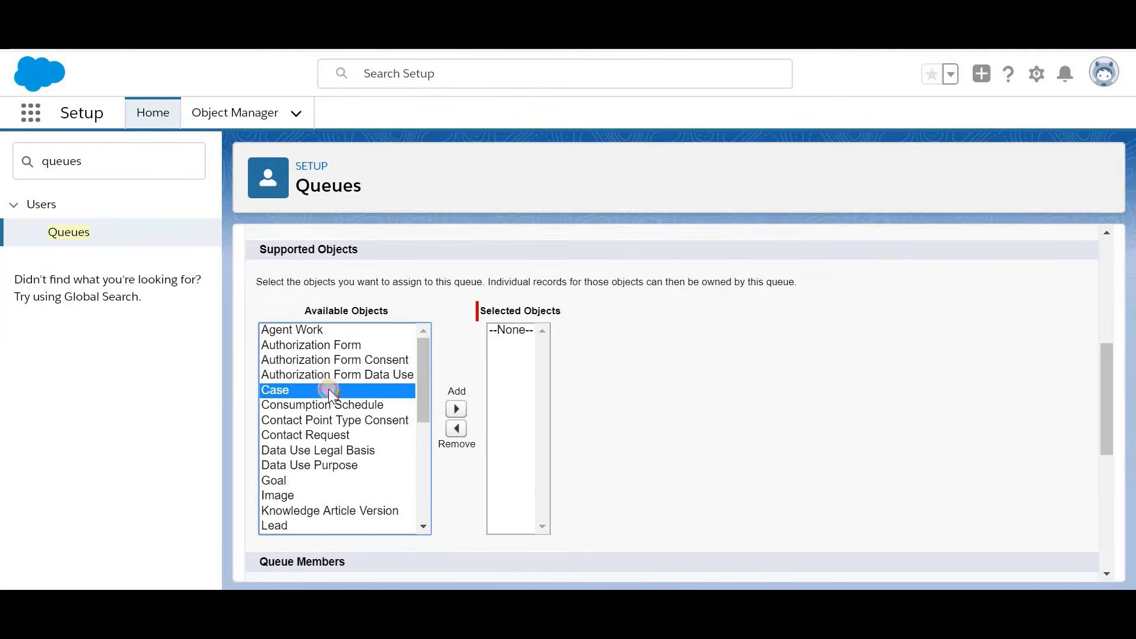
click(456, 408)
scroll(684, 388, down, 2)
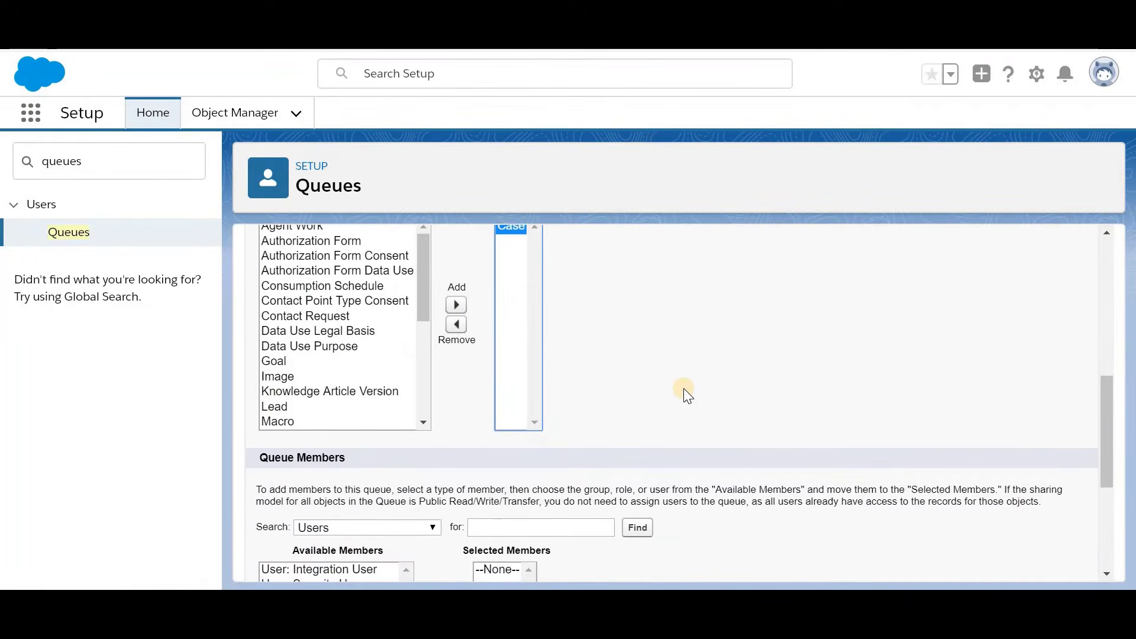
Step: Add the logged-in user's own account as a queue member and save the queue
scroll(683, 388, down, 3)
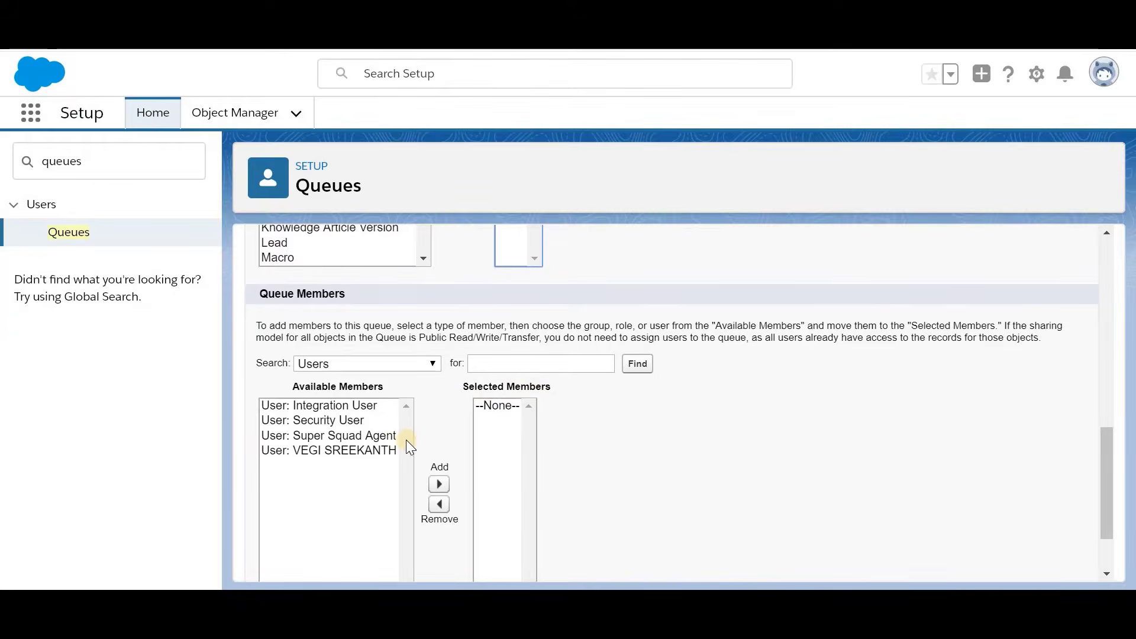
click(390, 451)
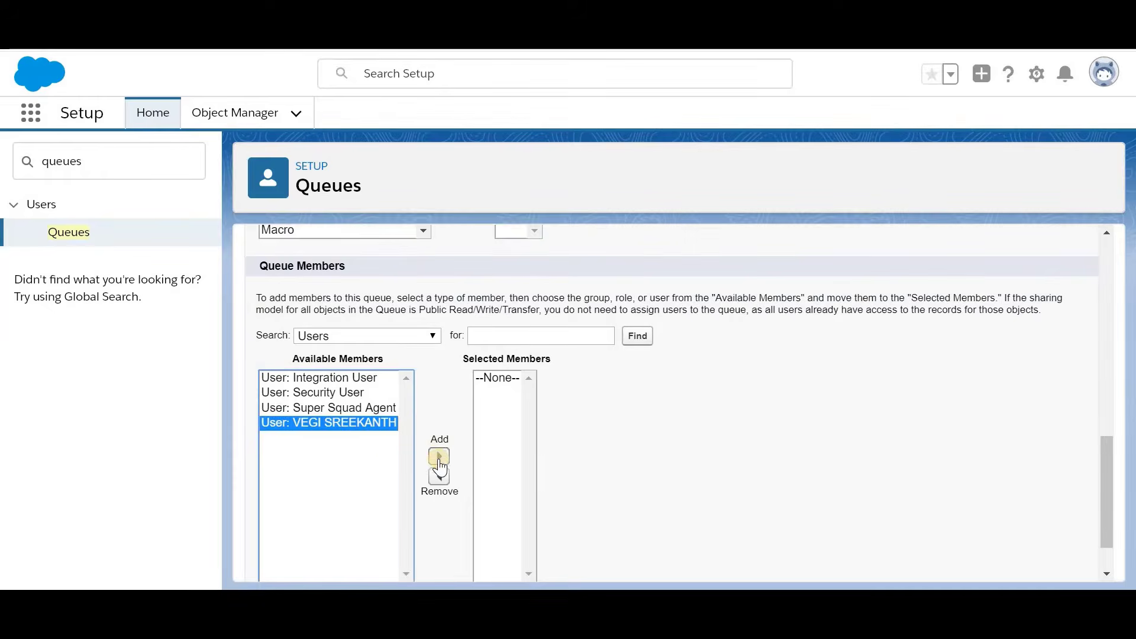
click(438, 456)
scroll(662, 493, down, 1)
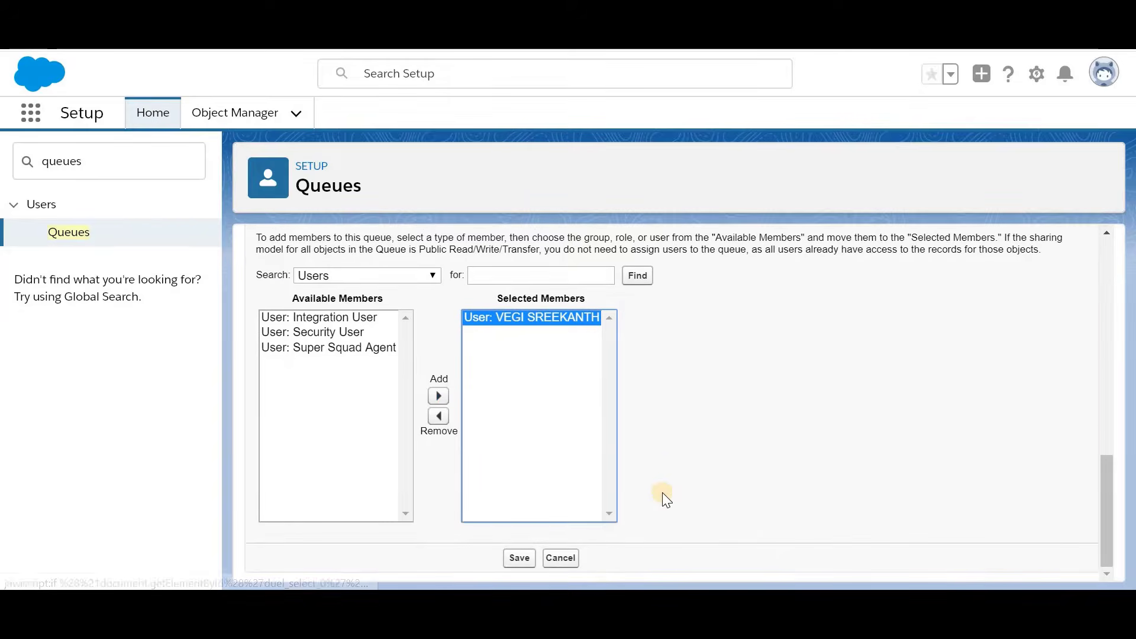
click(519, 559)
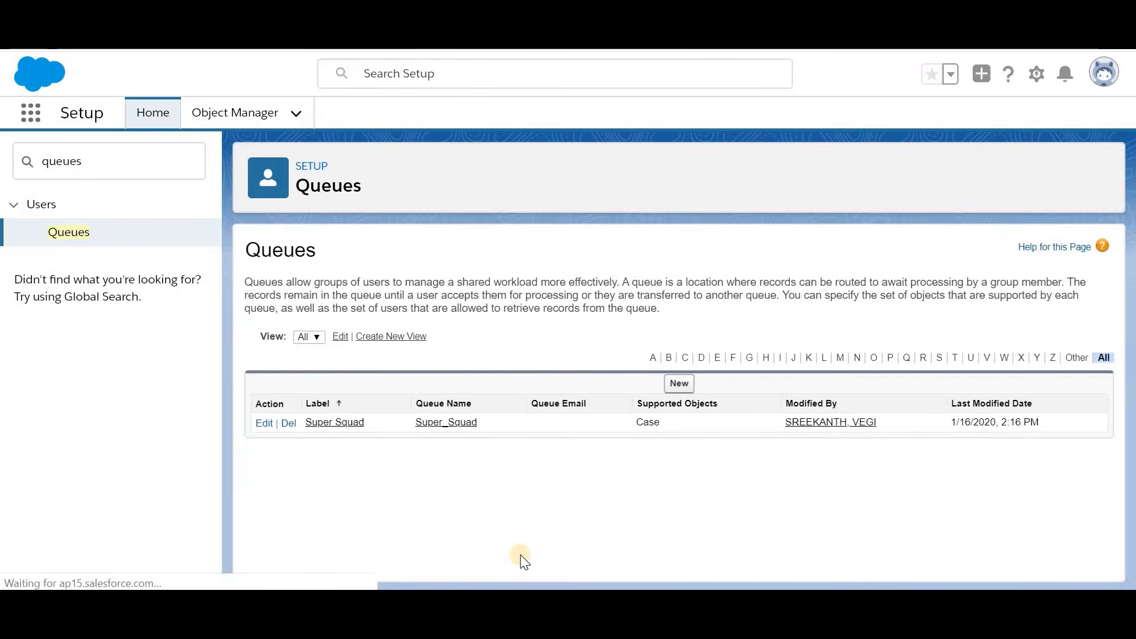
click(1098, 83)
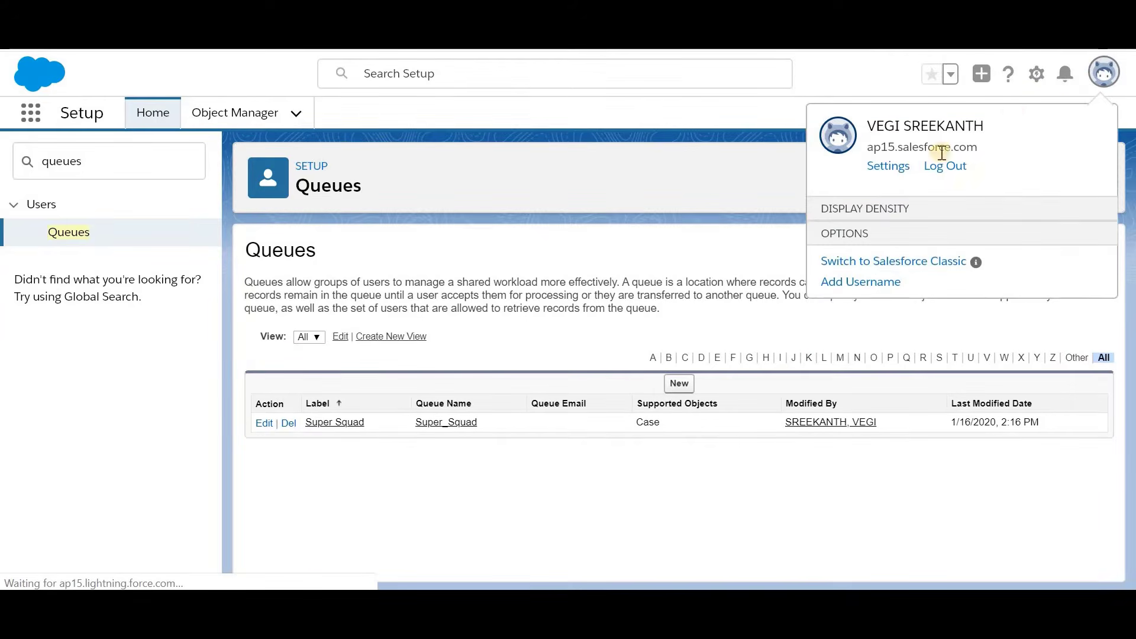
click(707, 208)
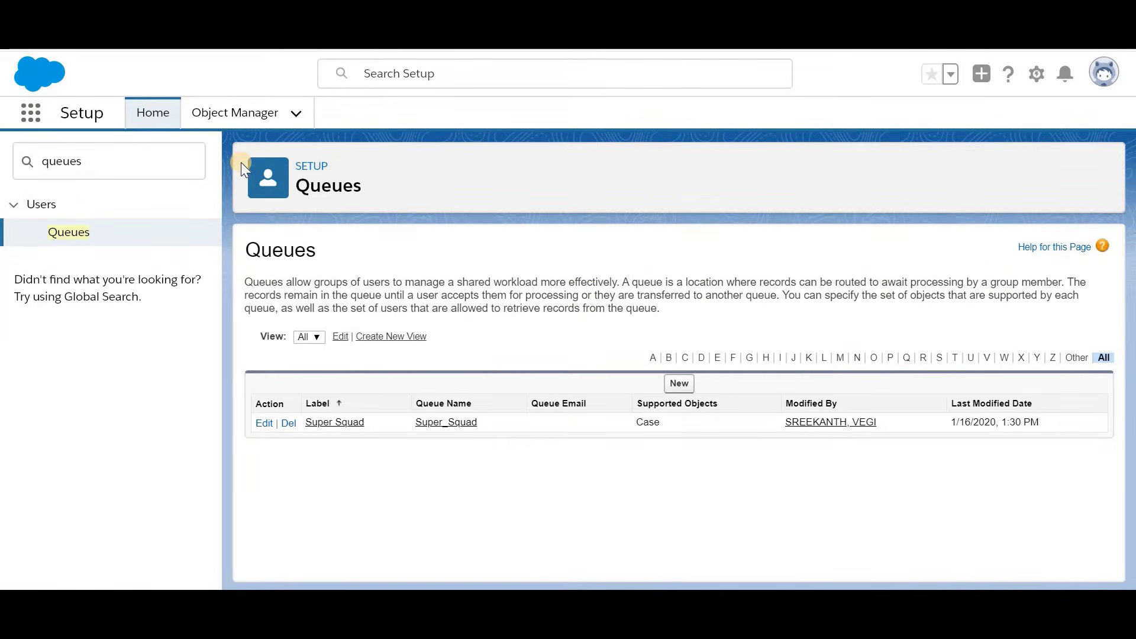
Step: Find Presence Configurations in Setup and start a new presence configuration
click(140, 168)
text(presenc)
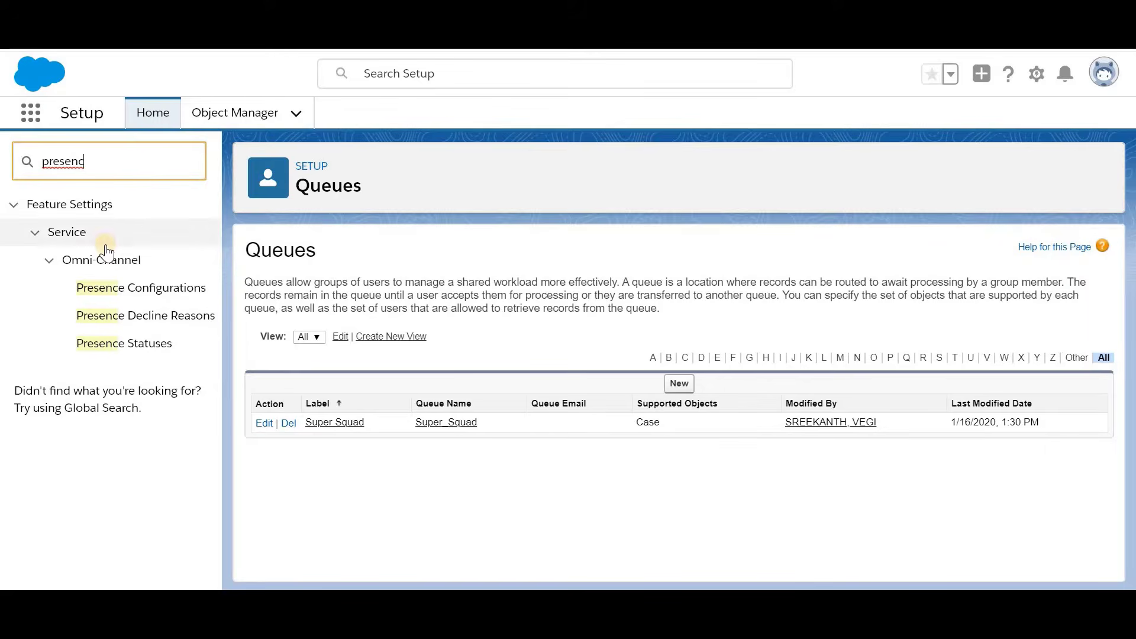
click(129, 290)
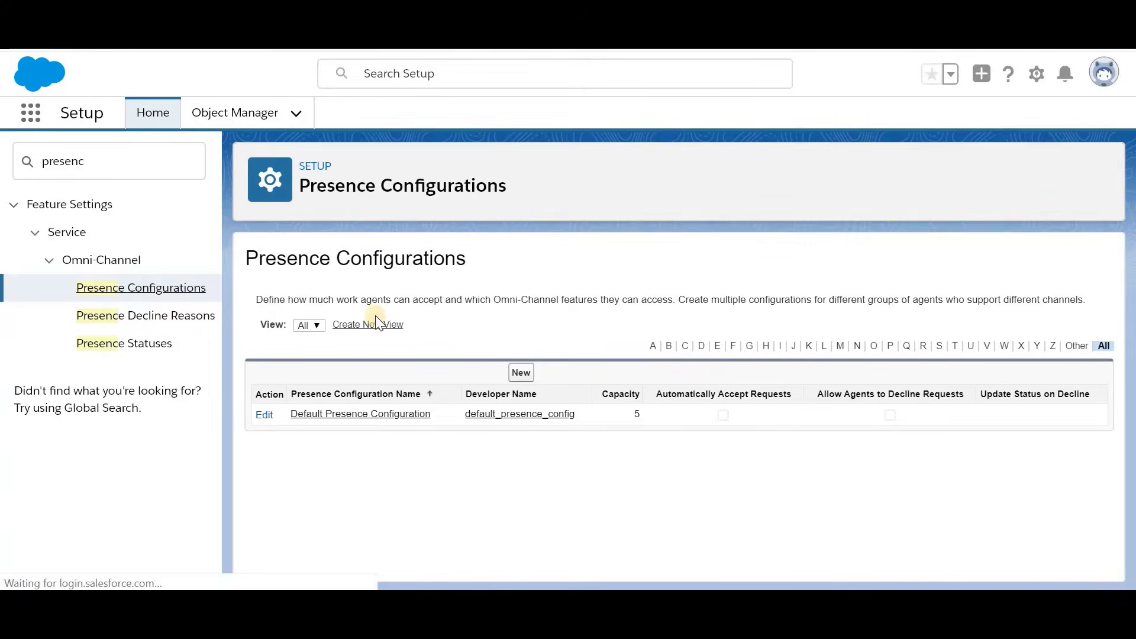
click(523, 374)
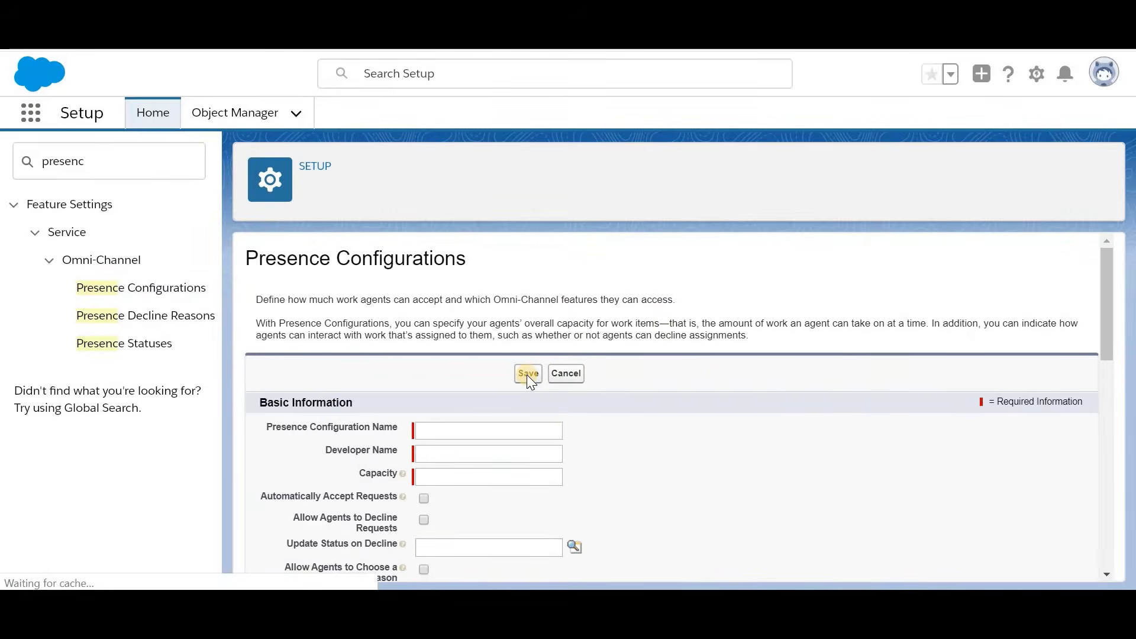
Step: Name the presence configuration Top Priority Billing Issues Config with the developer name Top_Priority_Billing_Issues_Config
scroll(526, 374, down, 2)
click(474, 319)
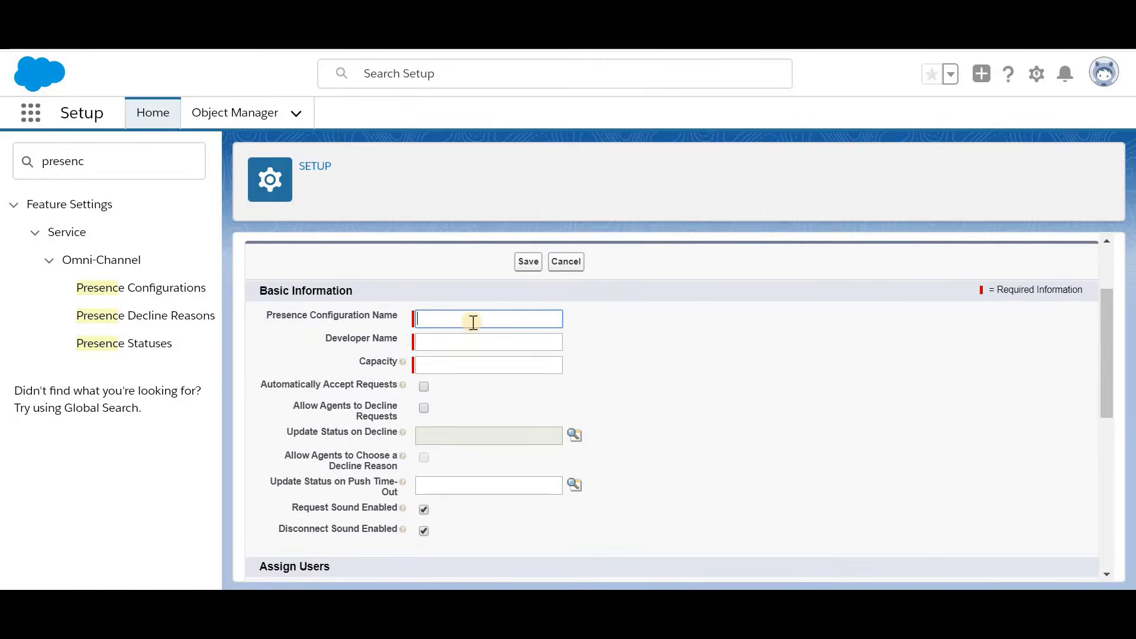
text(Top )
text(Priority Bill)
text(ing Issues)
text( Config)
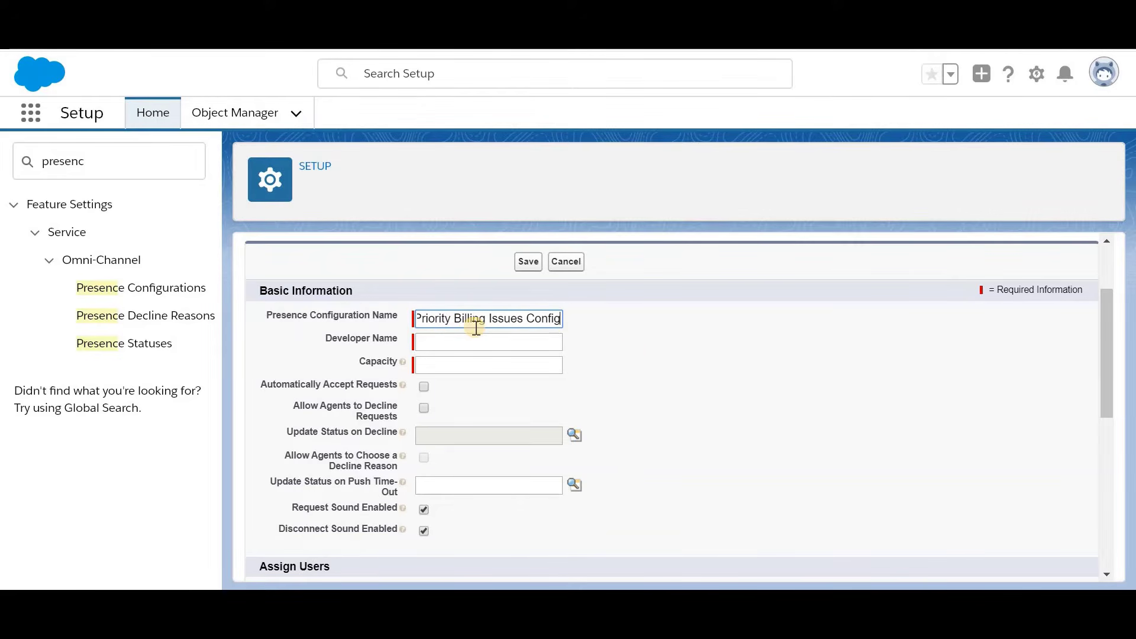
click(633, 351)
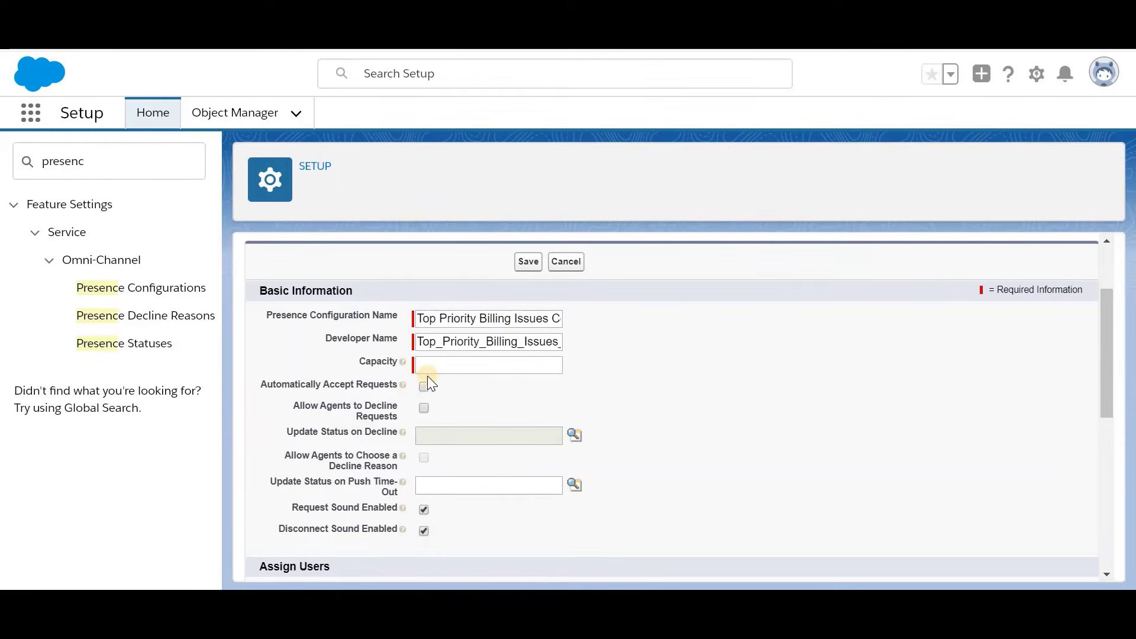
Step: Set the presence configuration's capacity to 20 and save it without assigning users or profiles
mouse_move(405, 362)
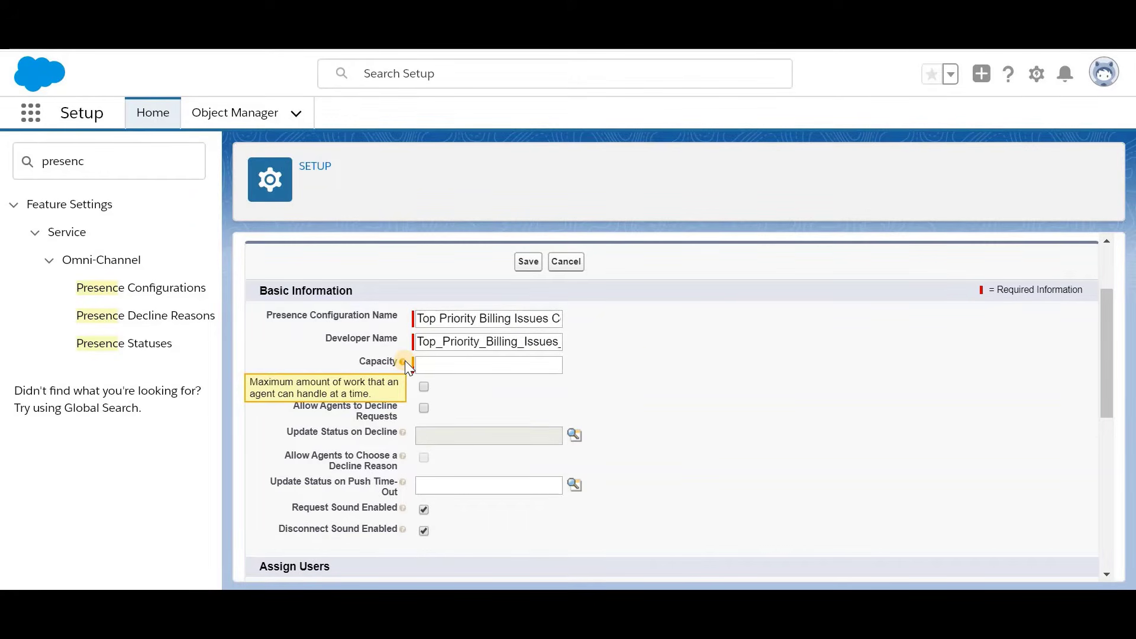
click(437, 362)
text(20)
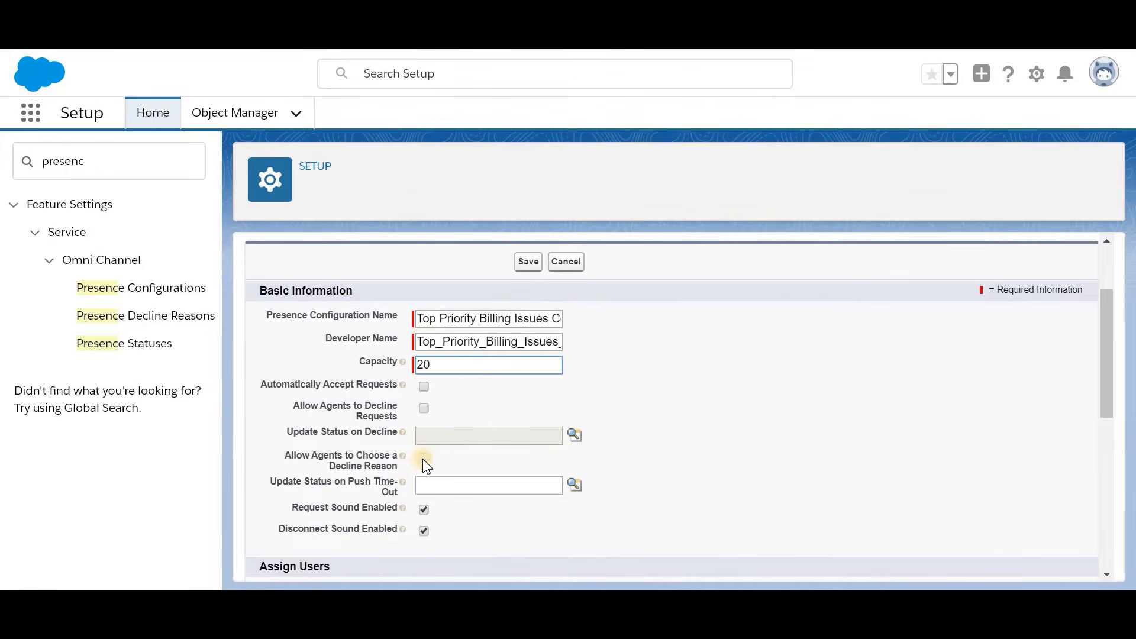
scroll(574, 523, down, 2)
scroll(574, 523, down, 5)
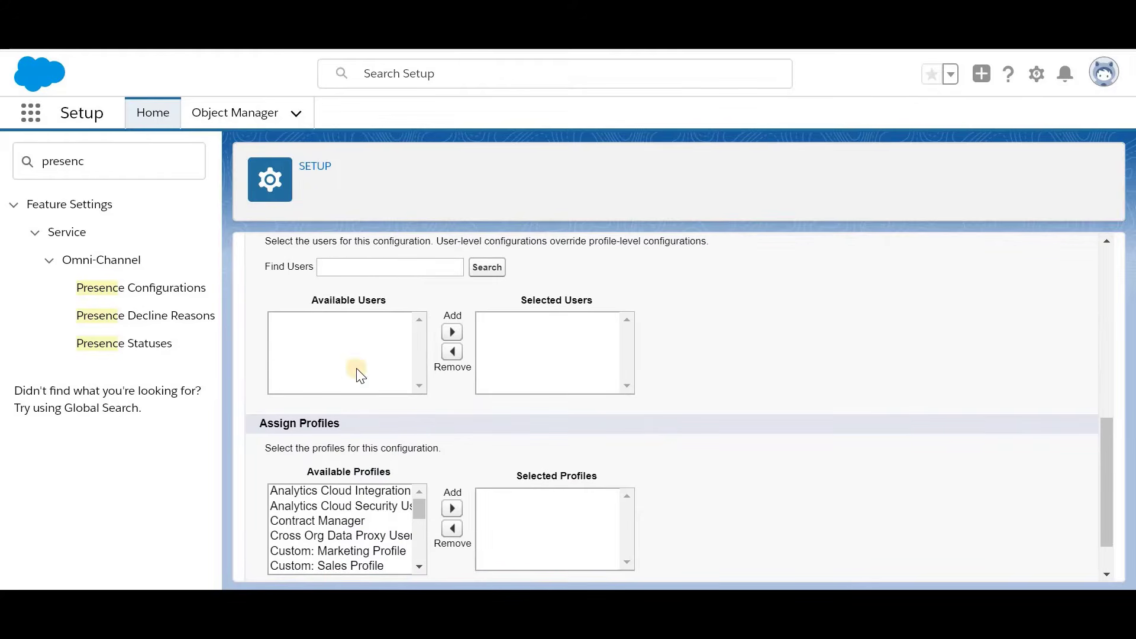
scroll(628, 460, down, 1)
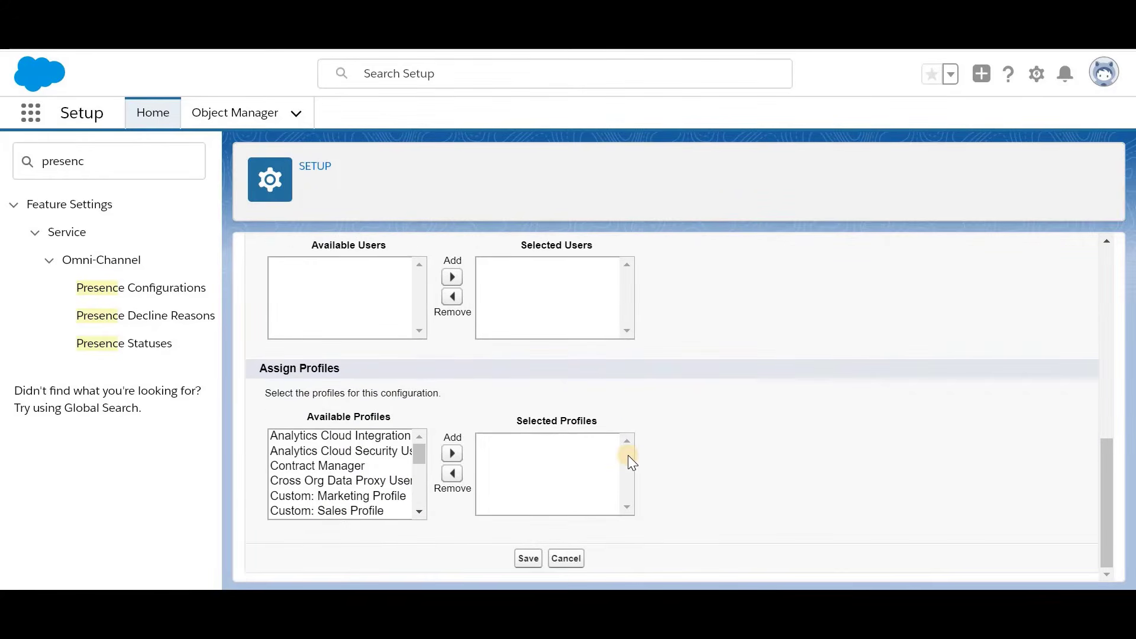
scroll(628, 456, up, 10)
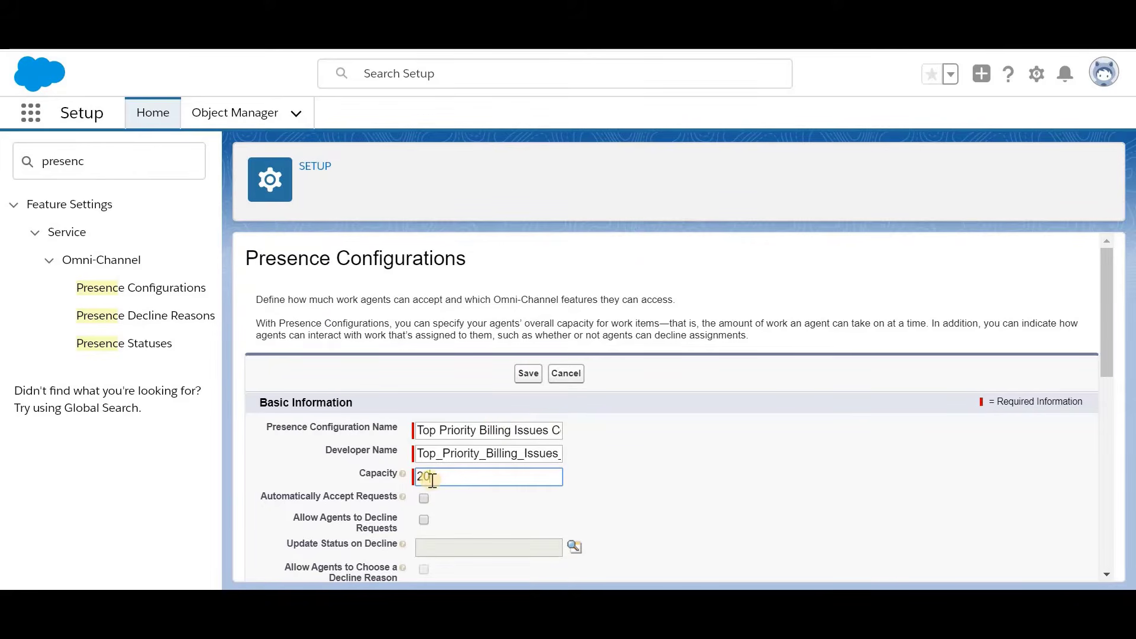
click(526, 378)
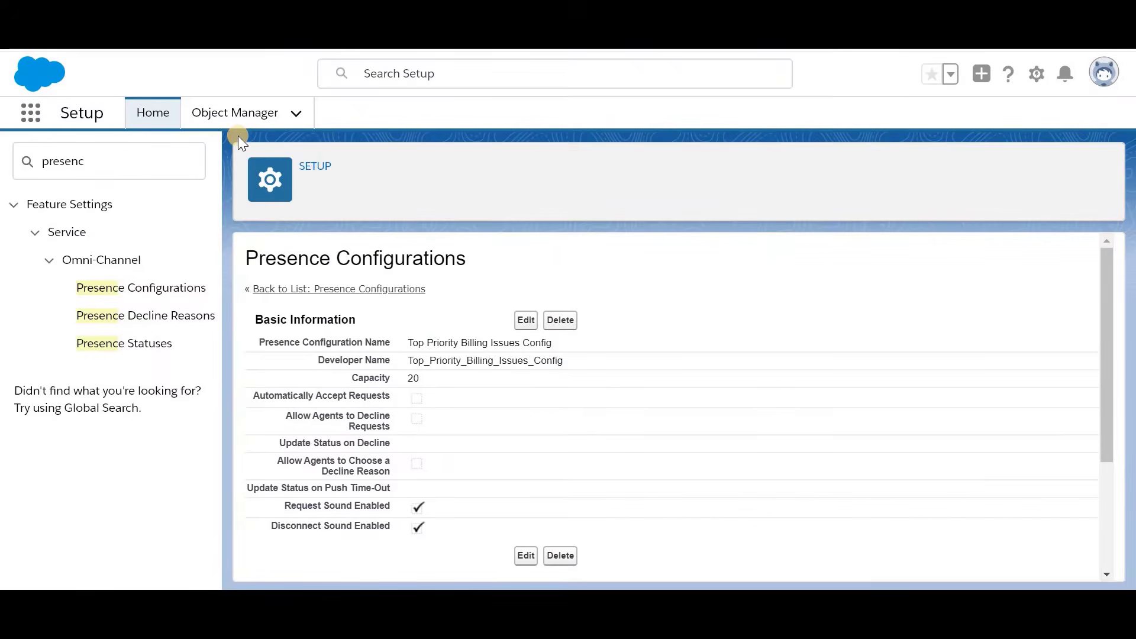
Step: Start a new presence status from Presence Statuses in Setup and name it Available
click(131, 165)
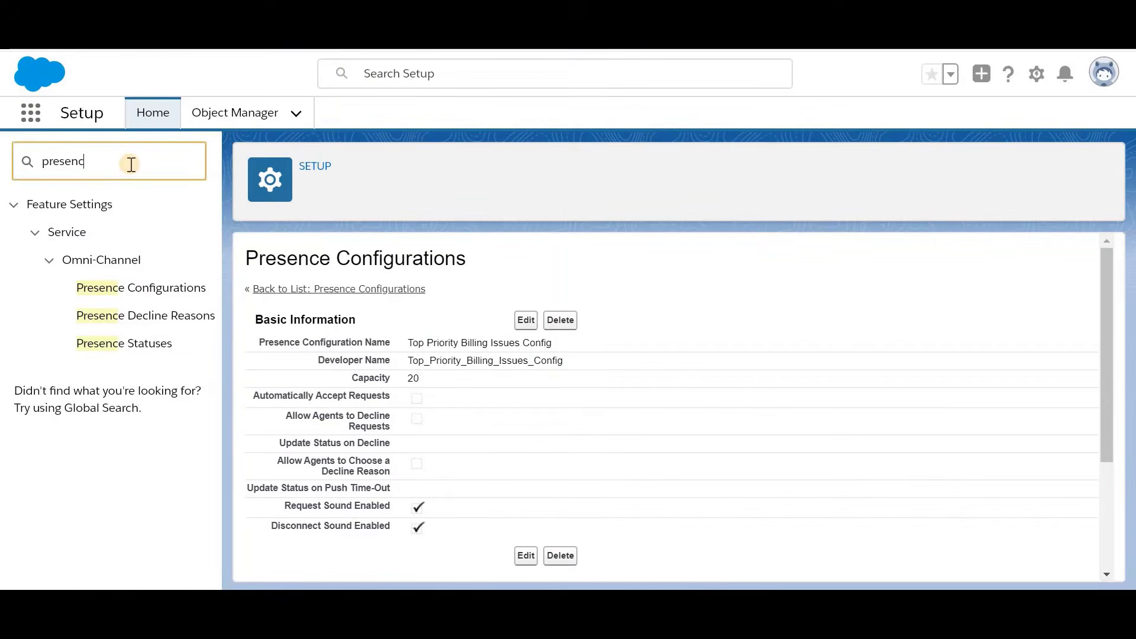
click(155, 349)
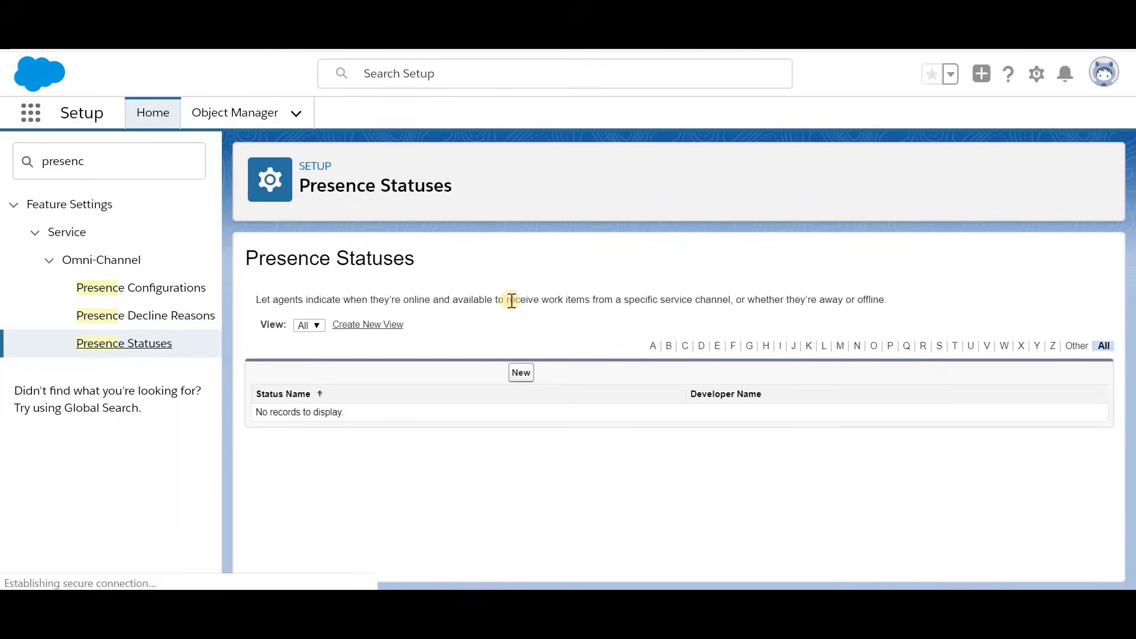
click(518, 373)
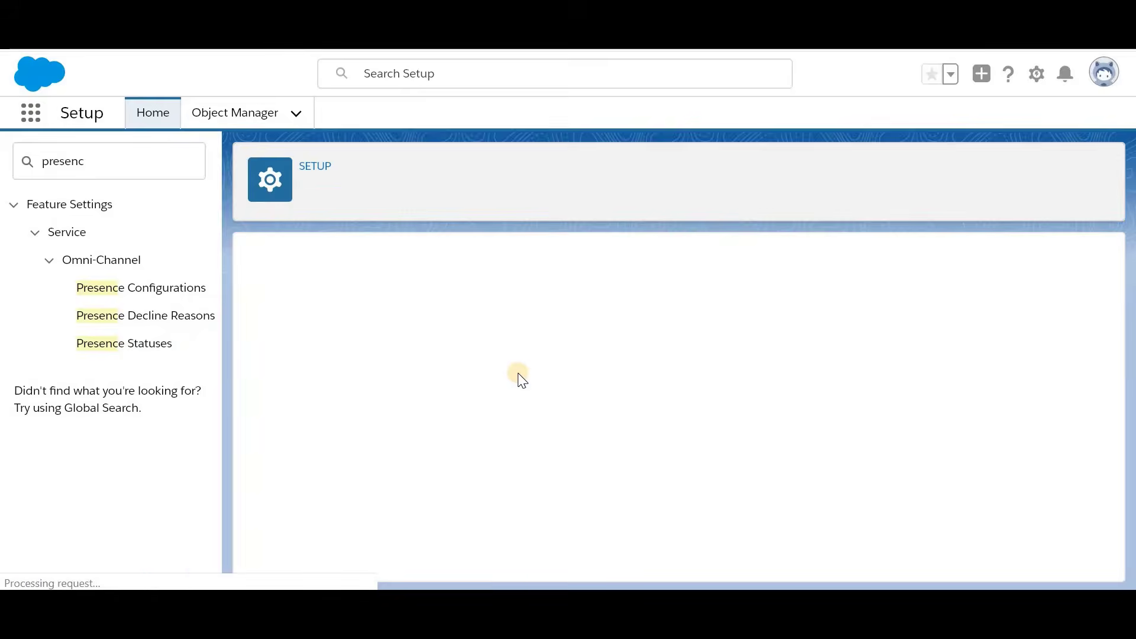
scroll(449, 355, down, 2)
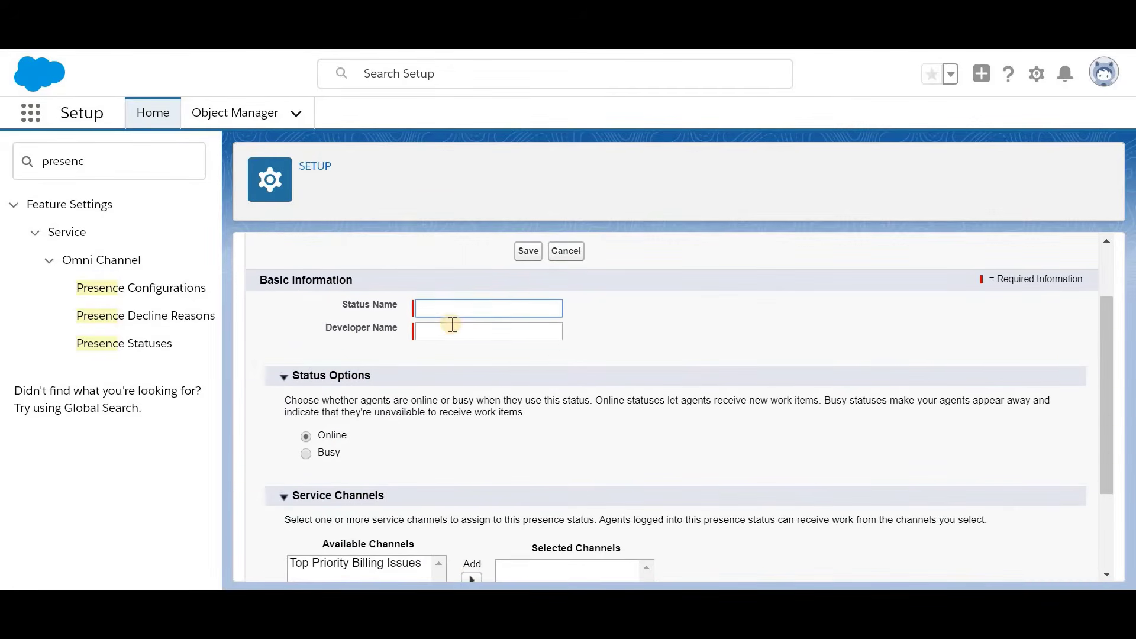
text(Available)
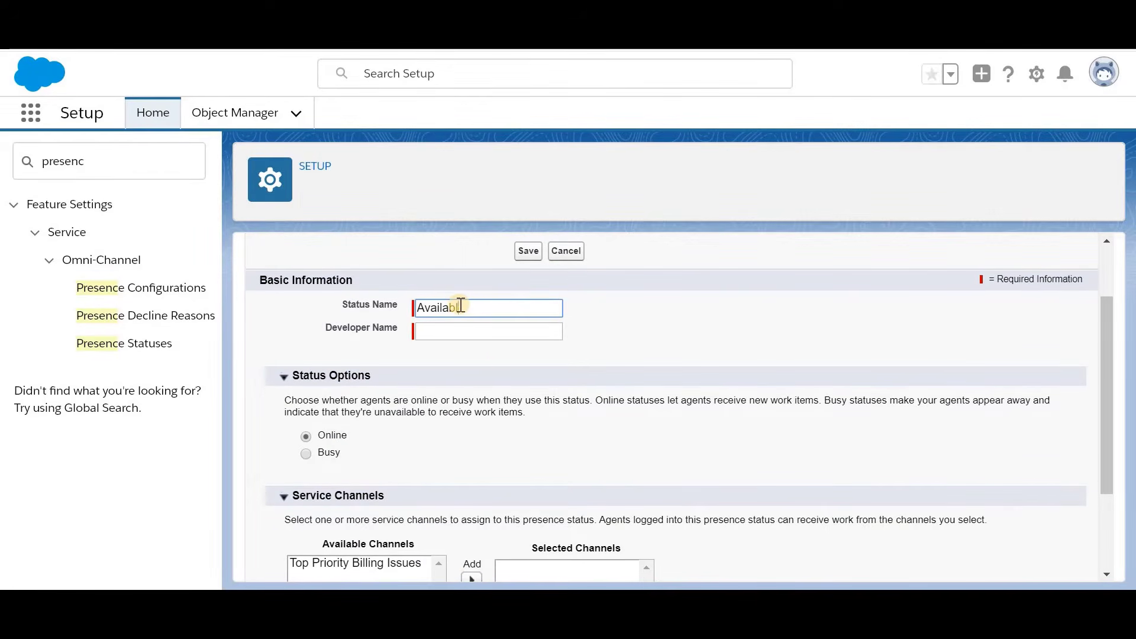
Step: Assign the Top Priority Billing Issues service channel to the online Available status, with developer name Available, and save it
click(482, 367)
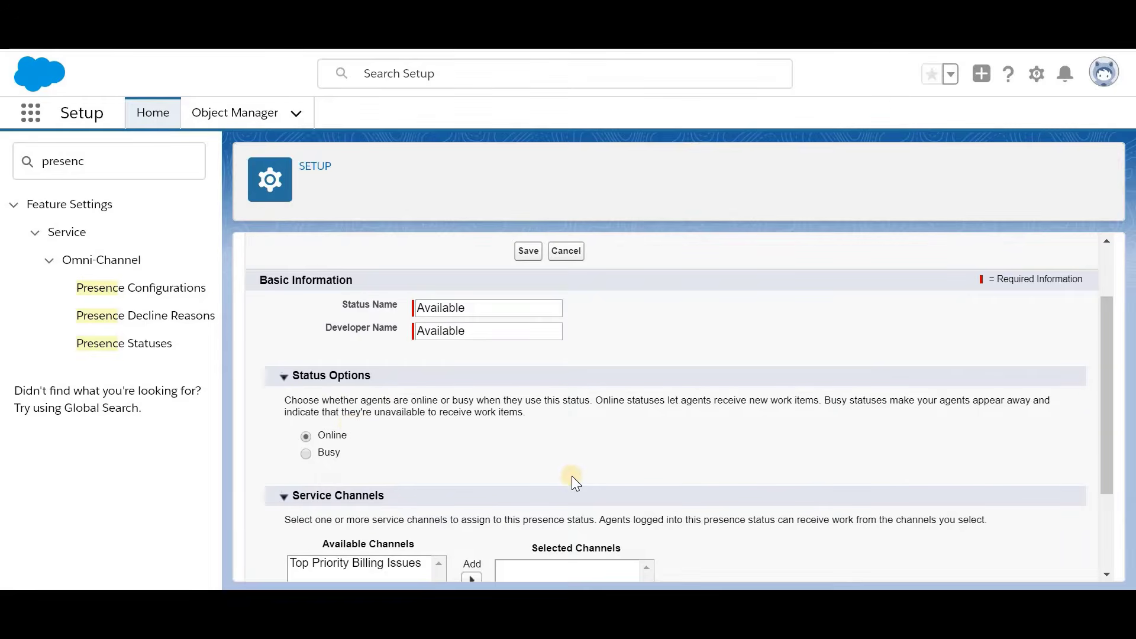
scroll(572, 479, down, 2)
scroll(569, 482, down, 1)
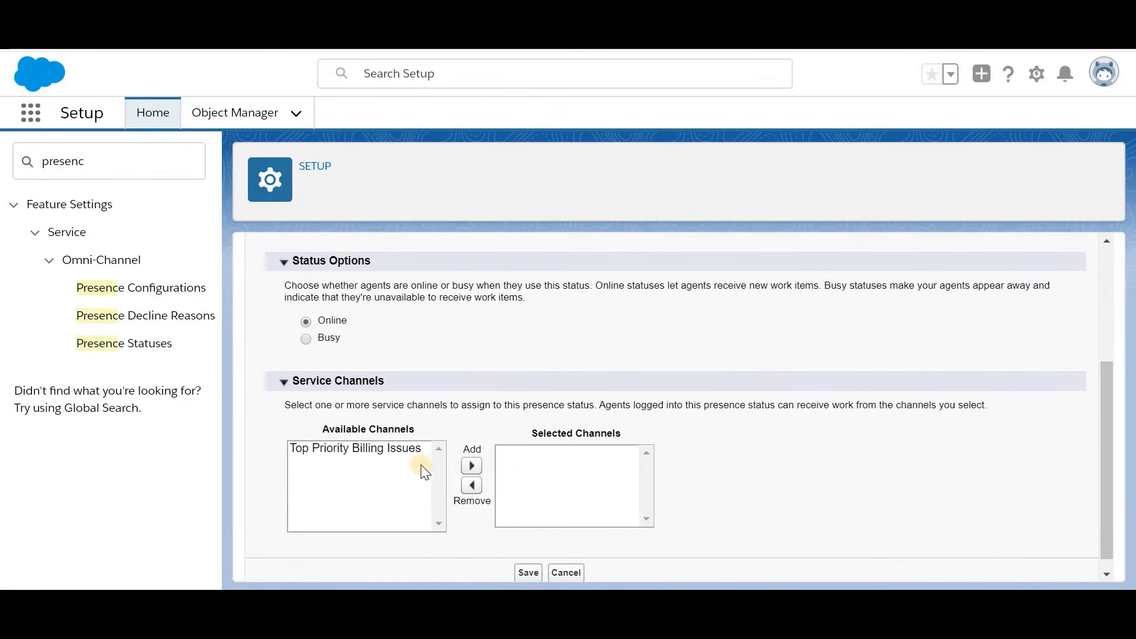
click(395, 448)
click(472, 466)
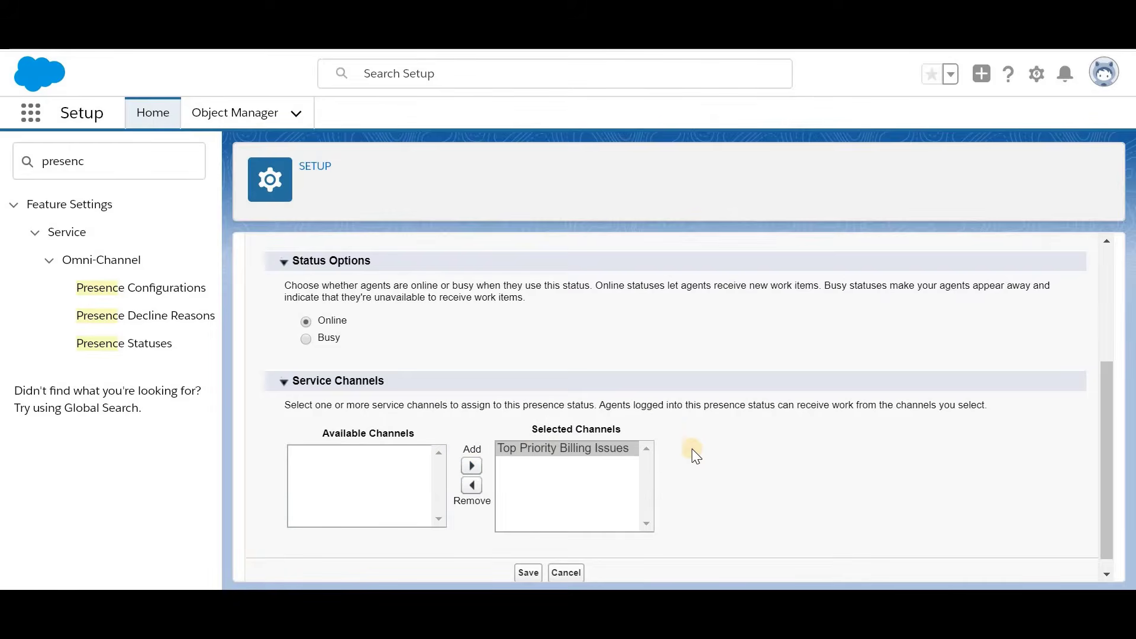
scroll(691, 452, up, 2)
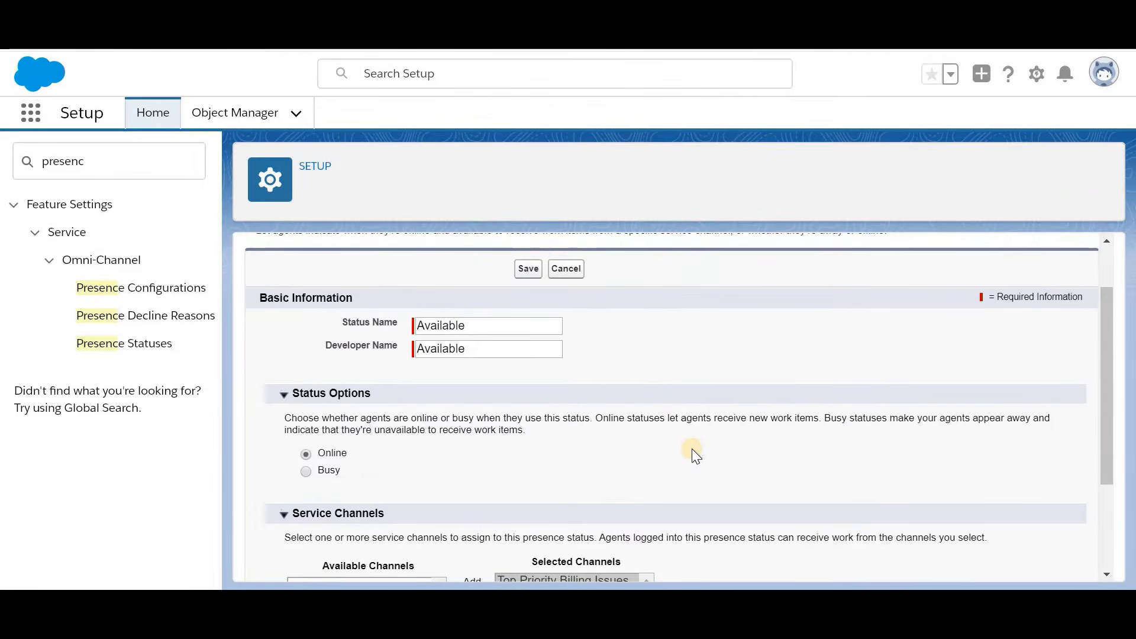
scroll(628, 451, down, 2)
scroll(779, 324, up, 4)
click(529, 337)
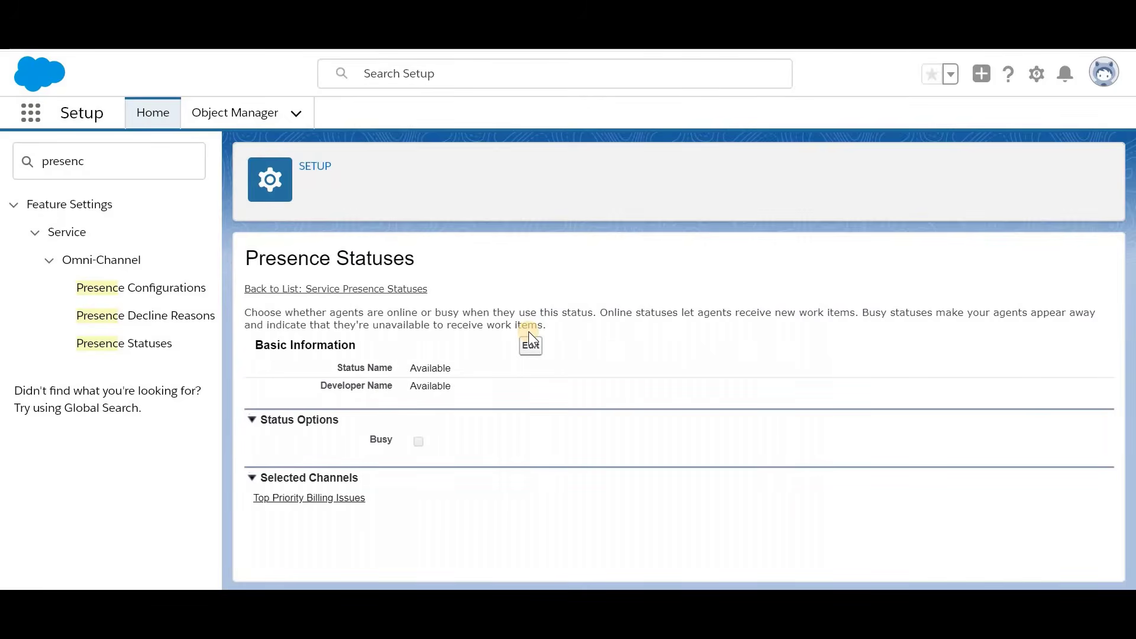
Step: Create and save a second presence status named Not Now.I am busy with the Busy status option
click(117, 349)
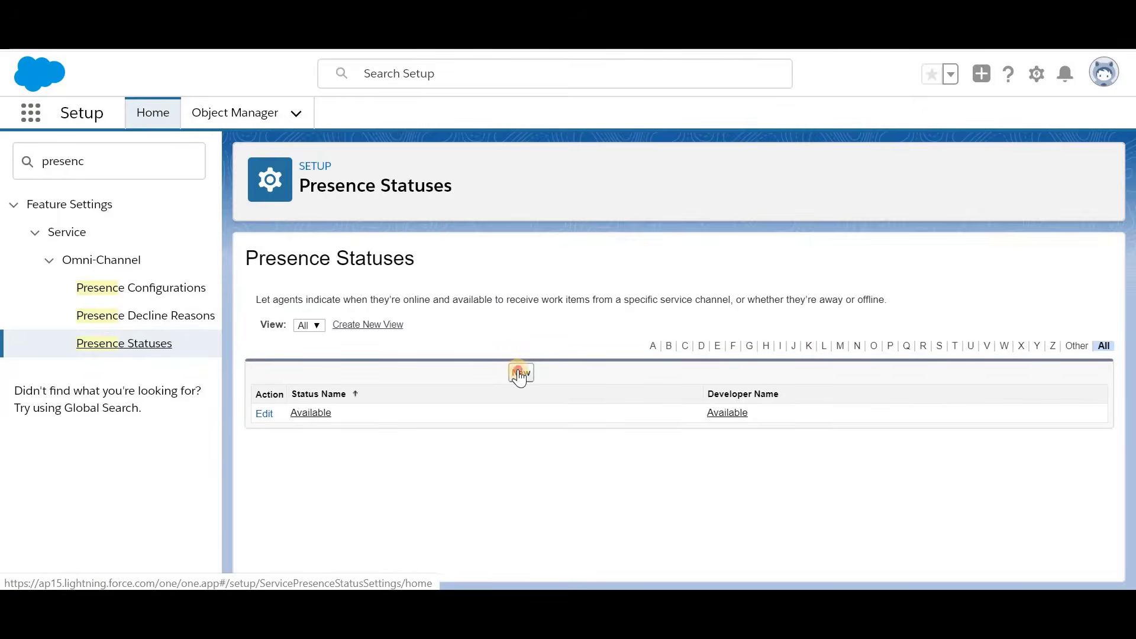
click(521, 366)
click(471, 391)
text(Not N)
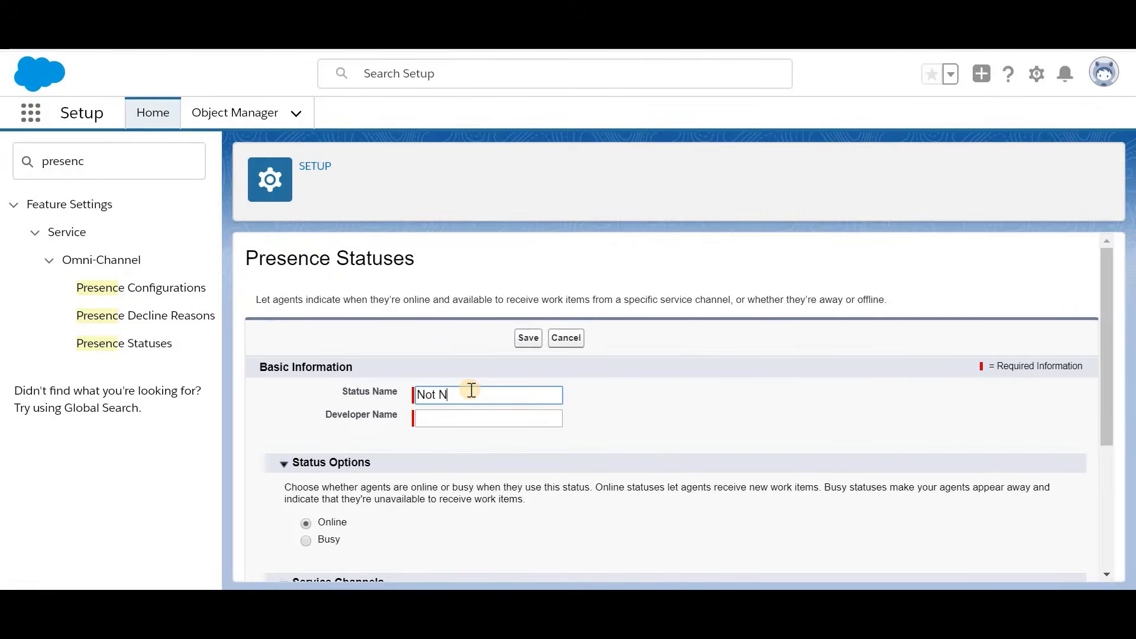
text(ow.I am busy)
click(596, 463)
scroll(350, 530, down, 1)
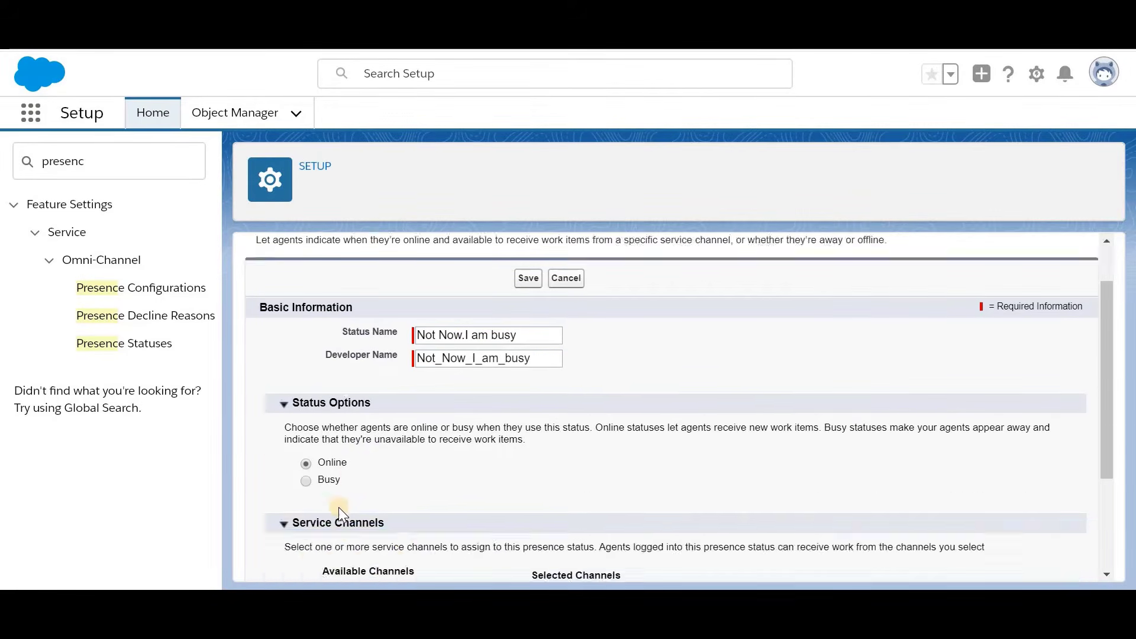
click(332, 481)
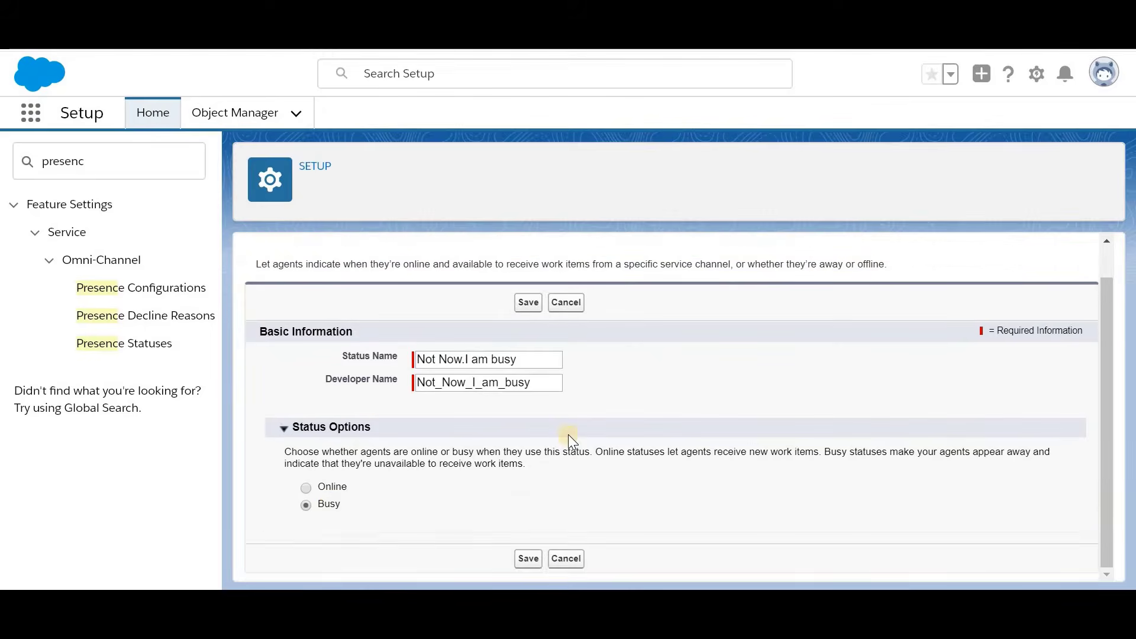
click(526, 304)
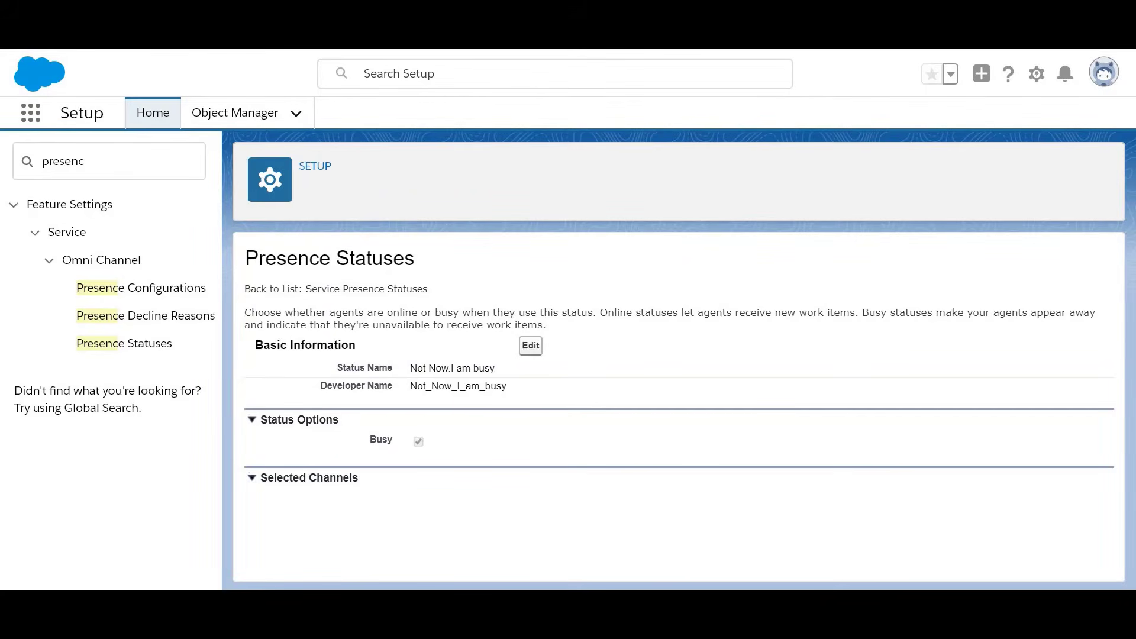
Step: Find Profiles in Setup, show 200 records per page and open the System Administrator profile
double_click(63, 160)
text(profiles)
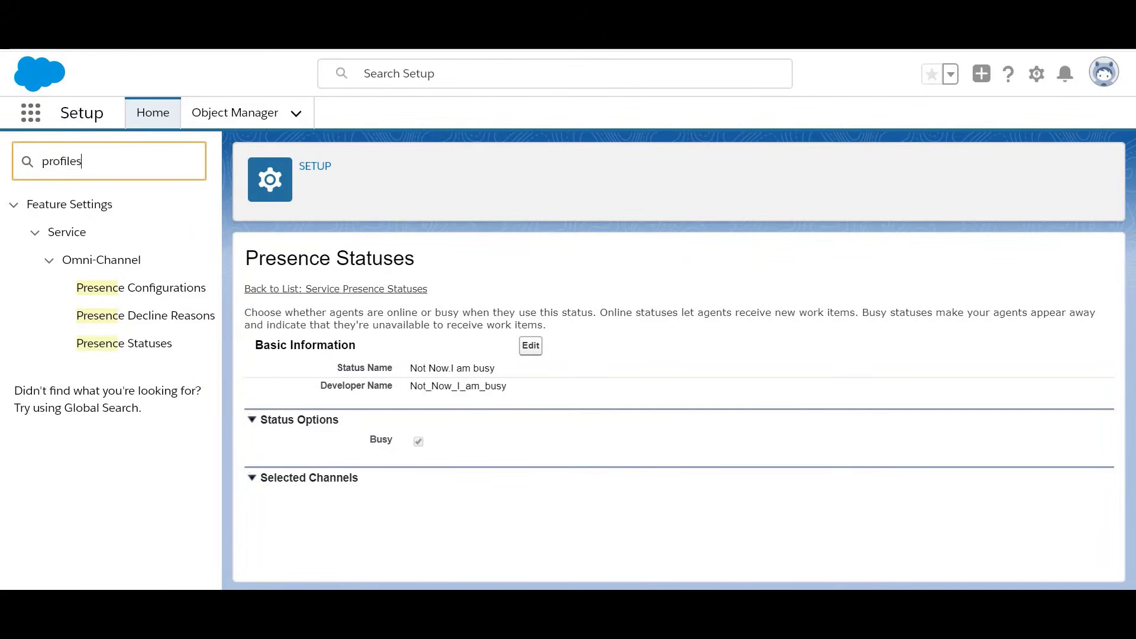
click(69, 232)
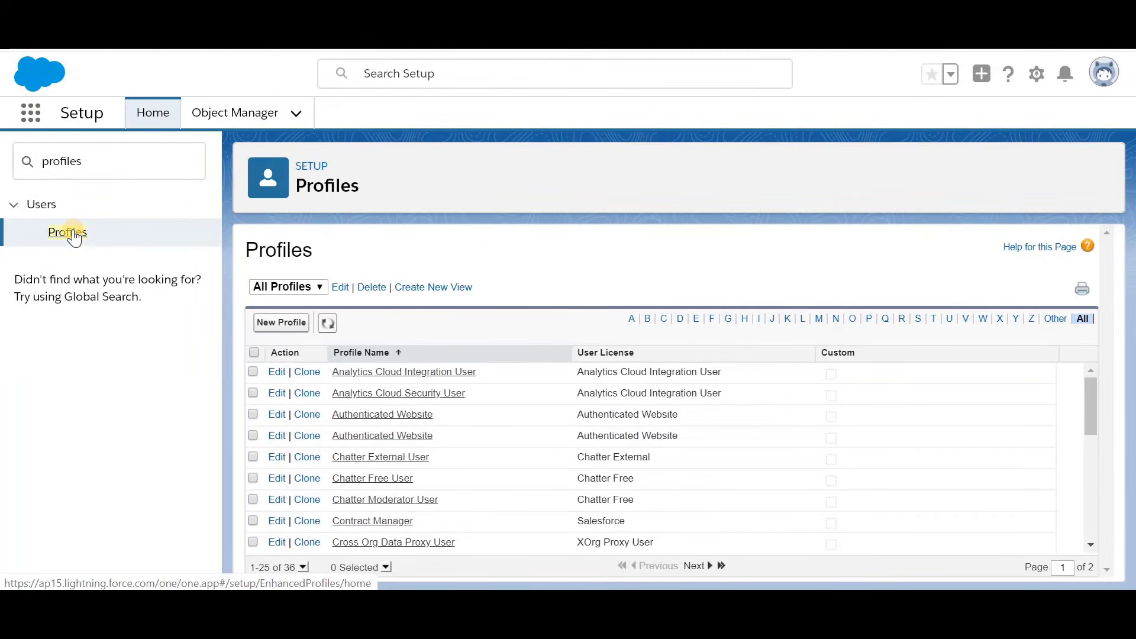
scroll(405, 527, down, 5)
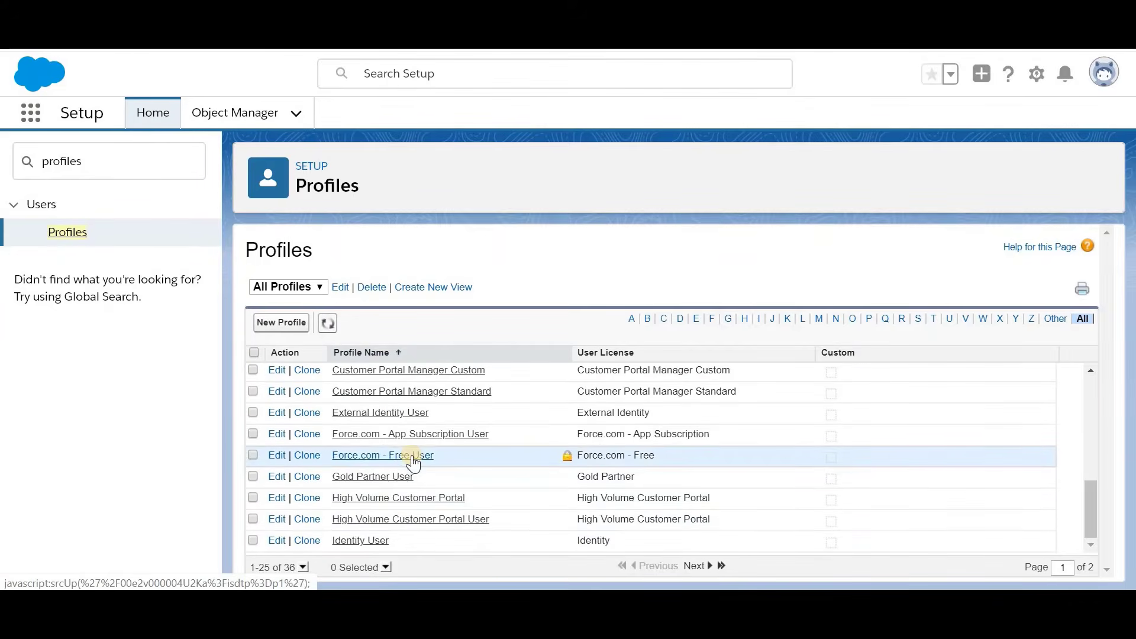
click(302, 567)
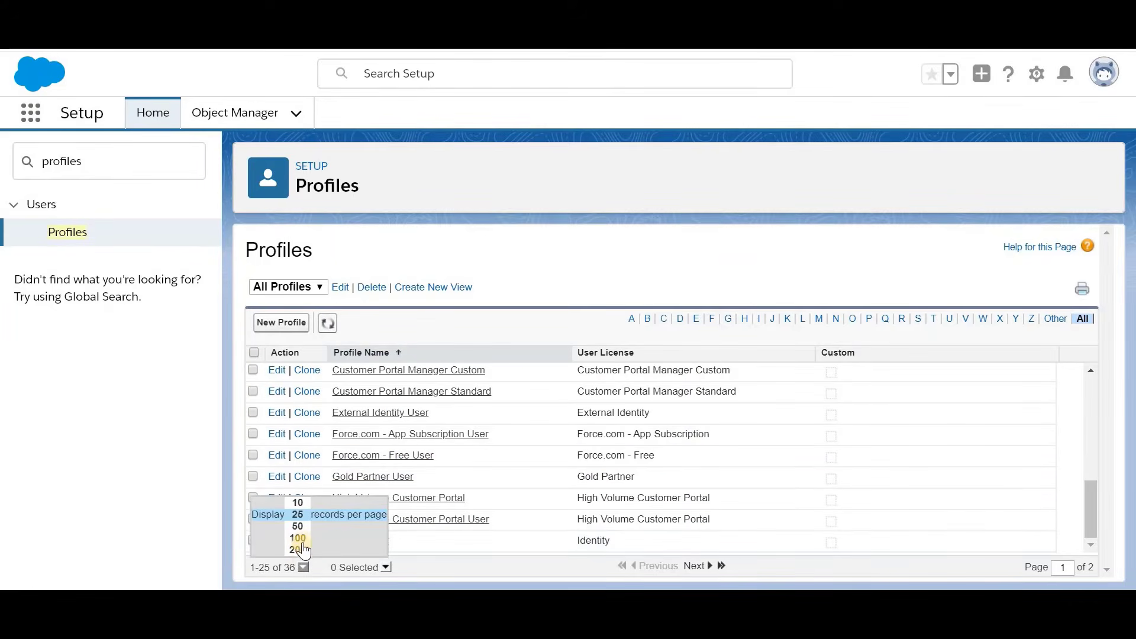
click(297, 550)
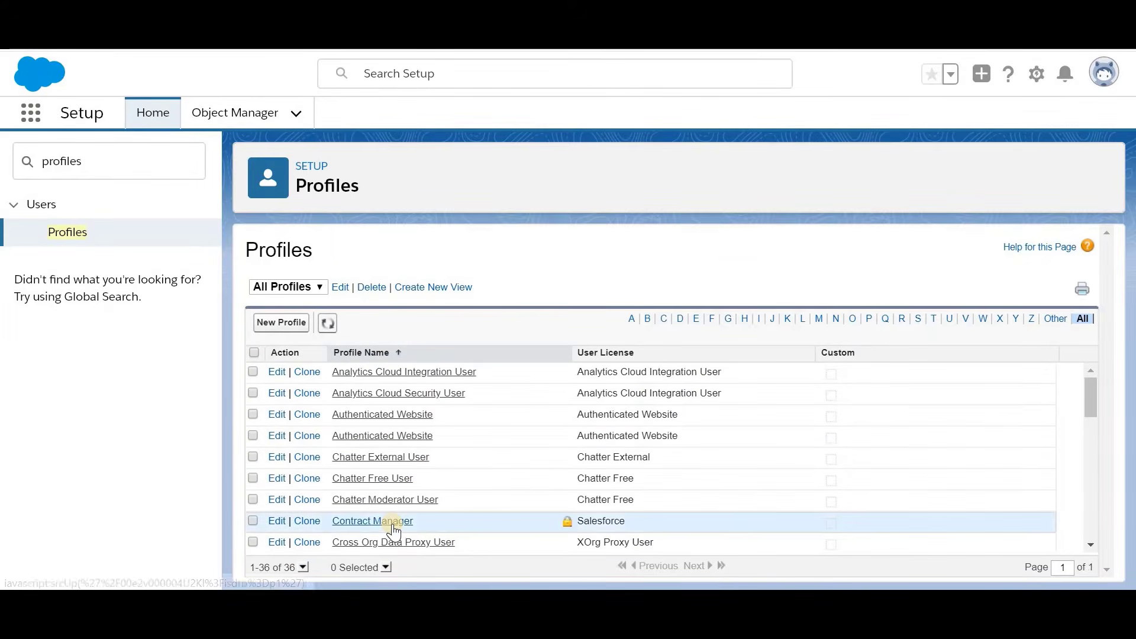
scroll(391, 528, down, 10)
click(376, 522)
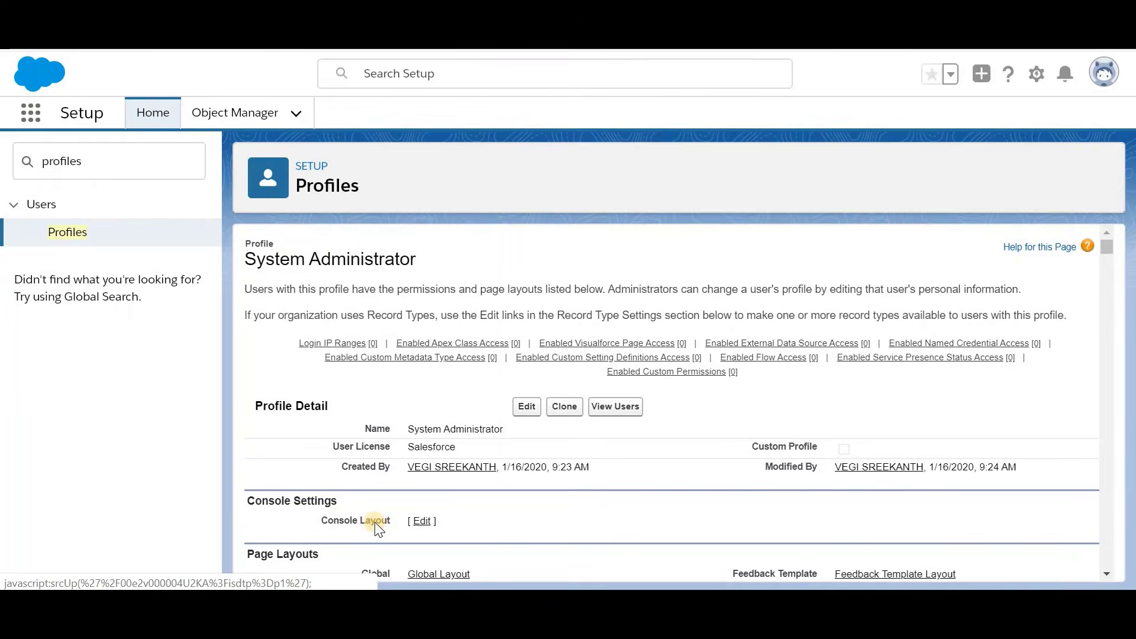
Step: Enable service presence status access to Available and Not Now.I am busy for the System Administrator profile and save
scroll(379, 528, down, 1)
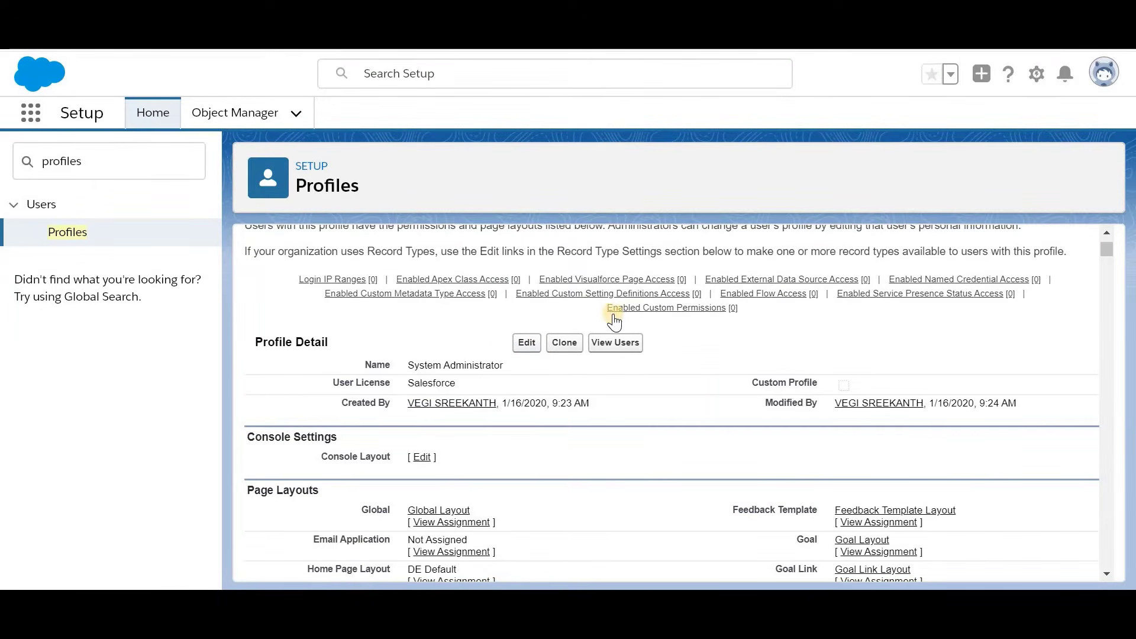
mouse_move(872, 302)
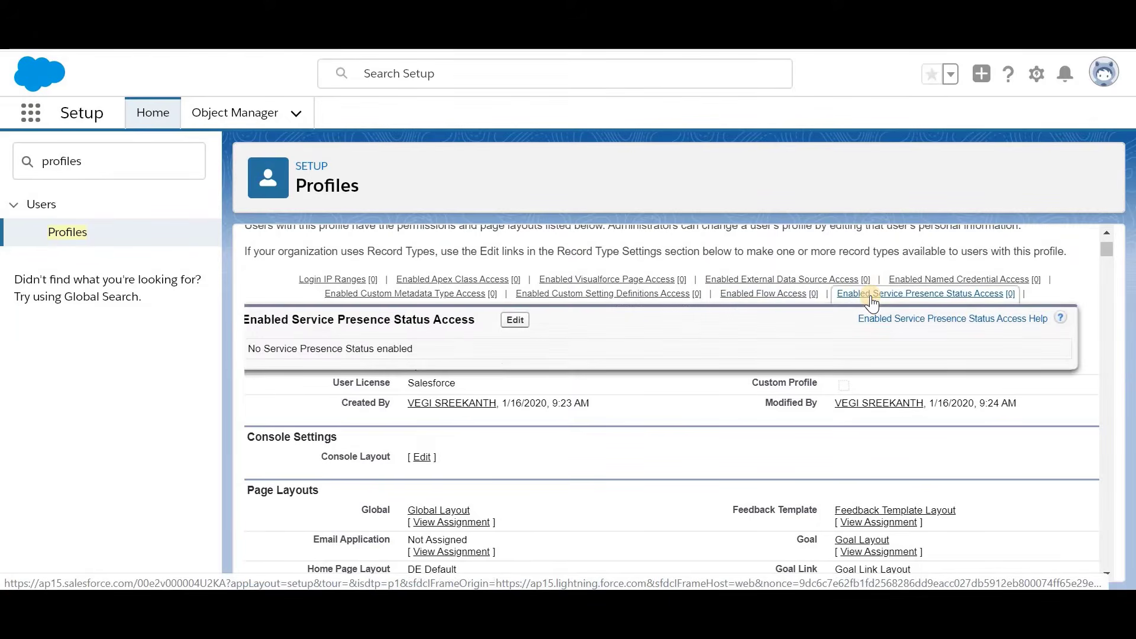
click(520, 318)
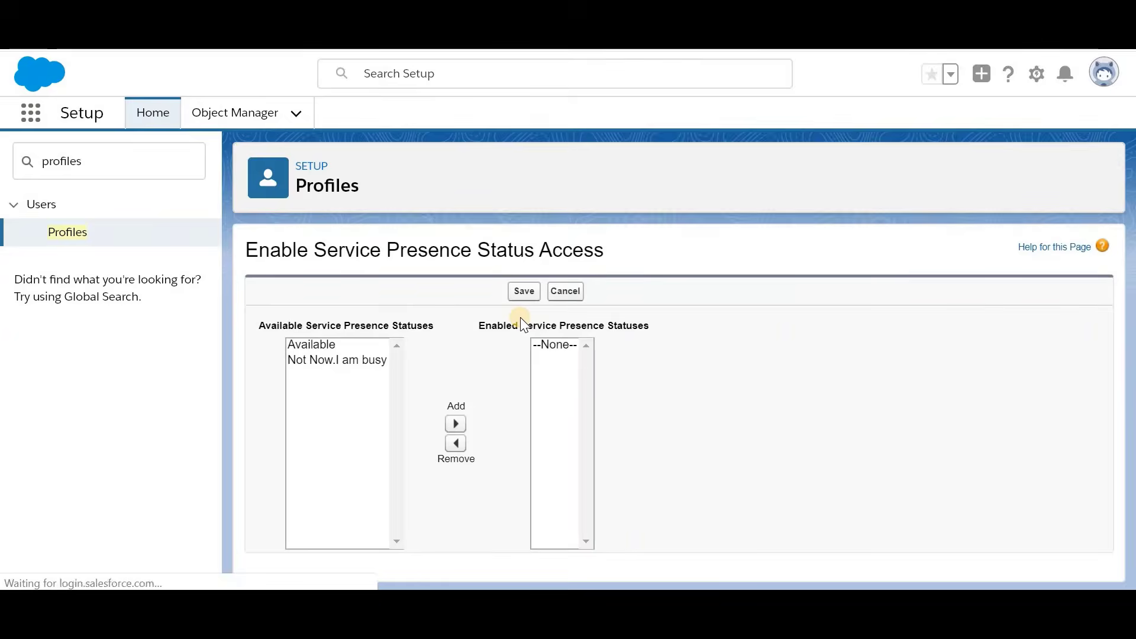
drag(311, 360, 329, 347)
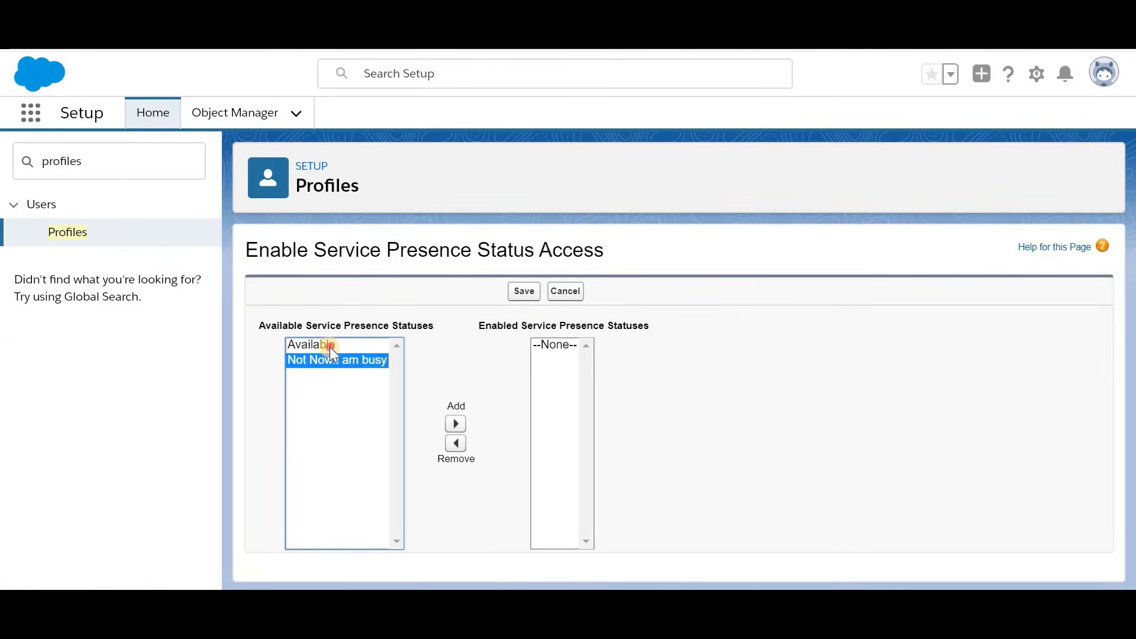
click(456, 429)
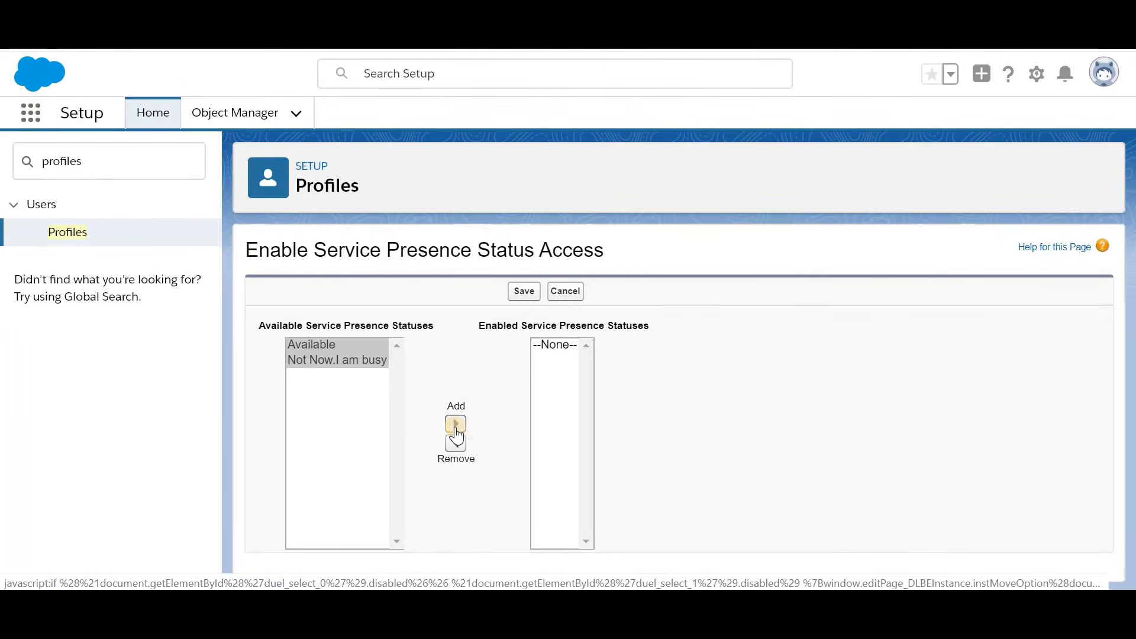
click(460, 423)
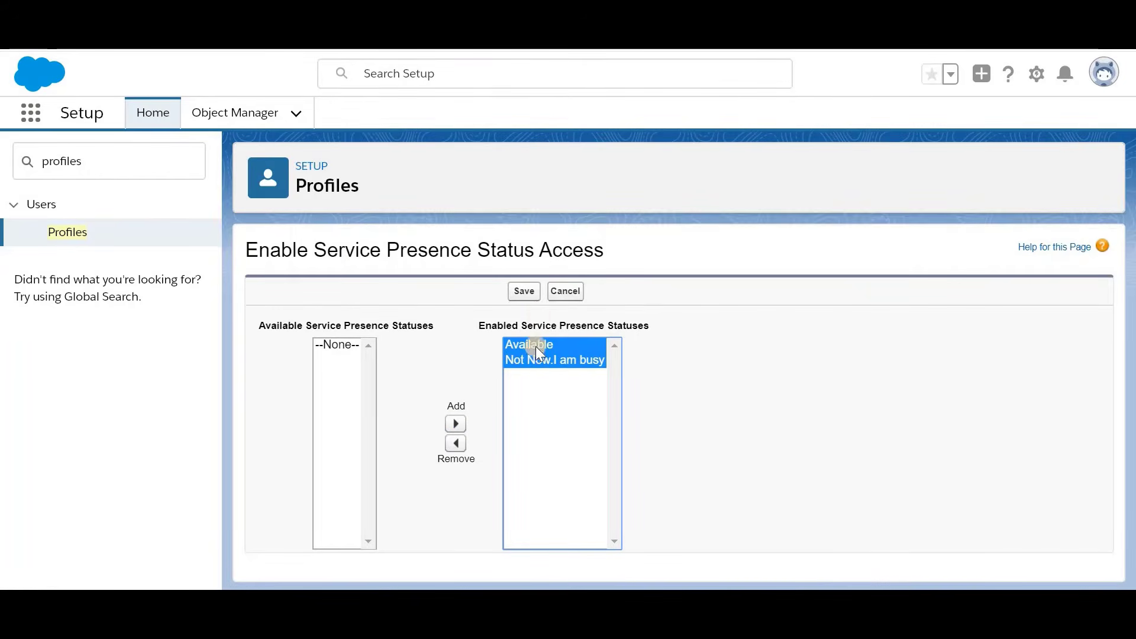
click(525, 296)
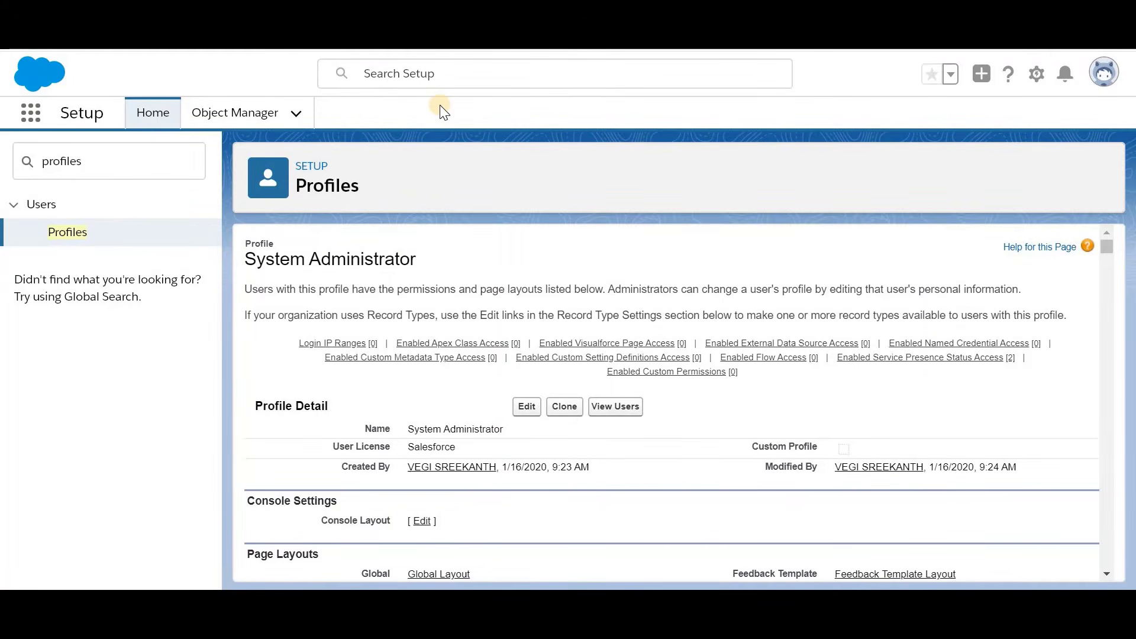
Step: Find App Manager in Setup and open the Service Console Lightning app for editing
double_click(146, 171)
text(app)
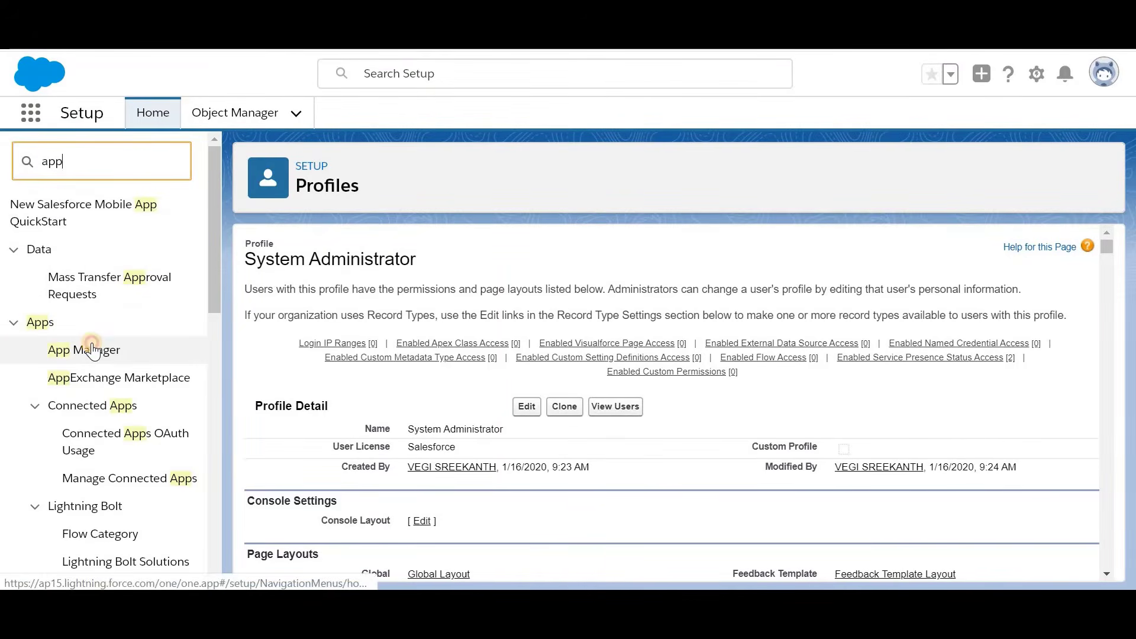
click(92, 349)
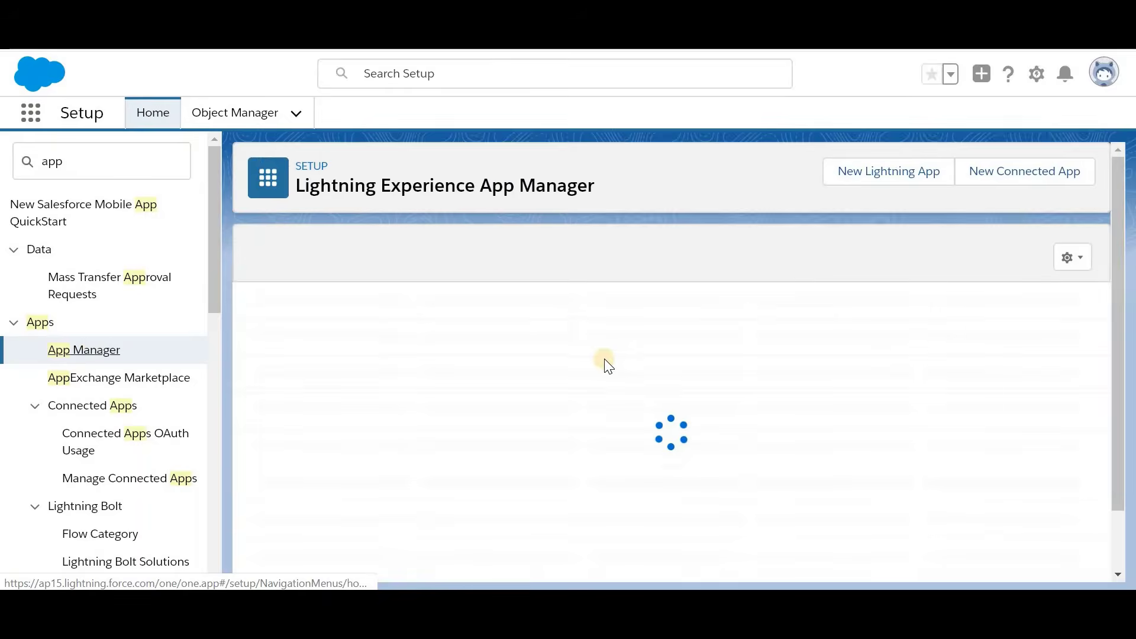
scroll(615, 365, down, 5)
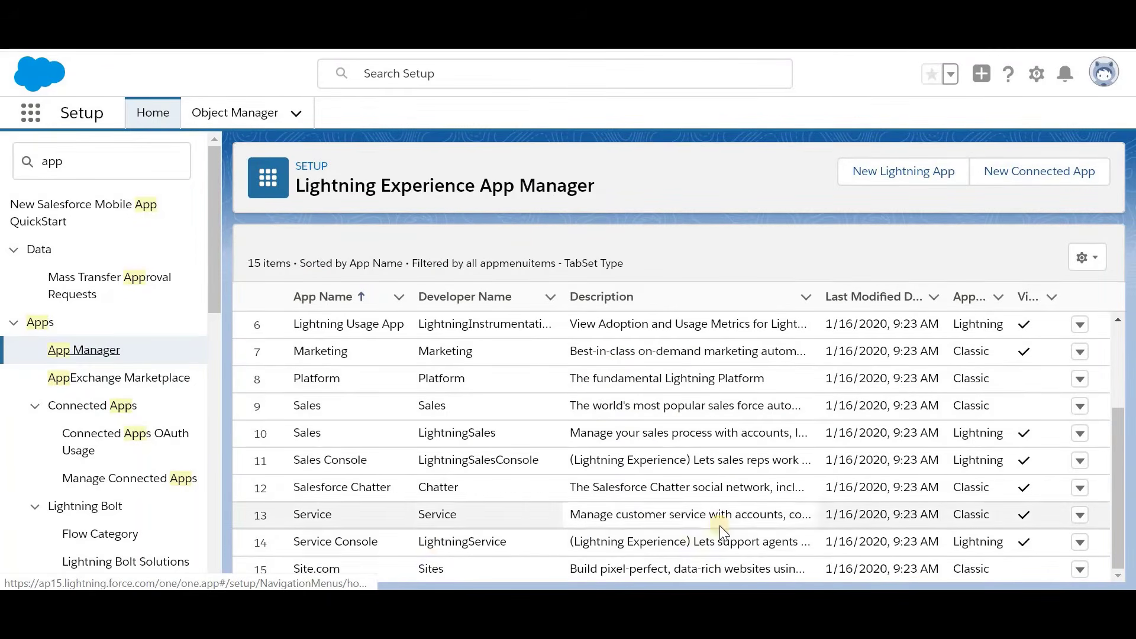
click(1081, 543)
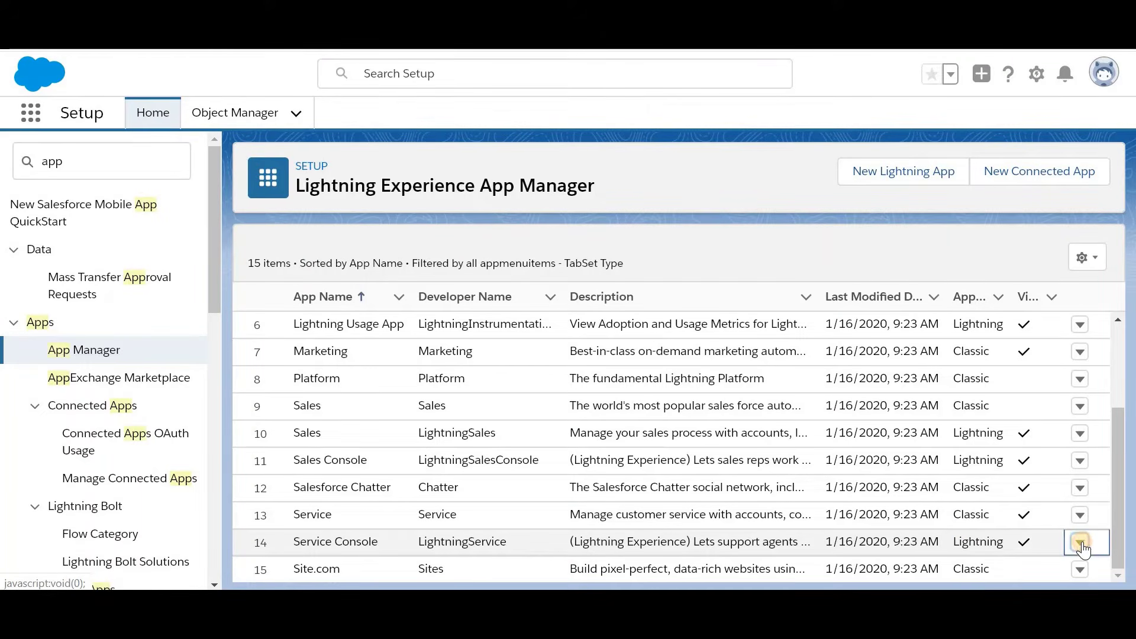
click(1028, 512)
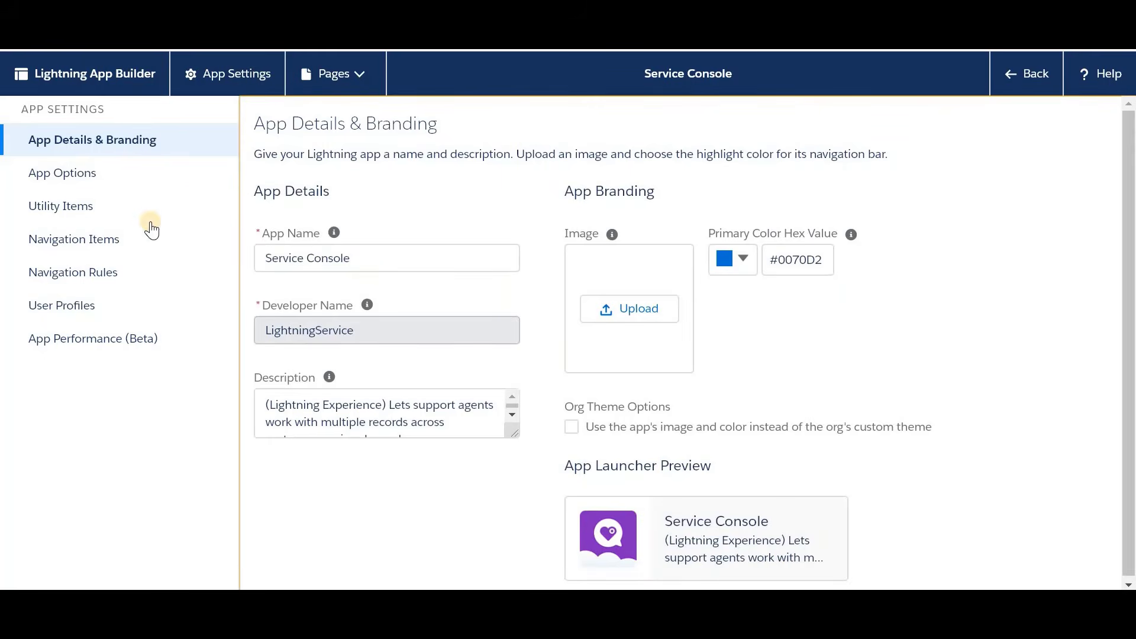
Step: Add the Omni-Channel utility item to the Service Console app, save it and return to the App Manager
click(112, 216)
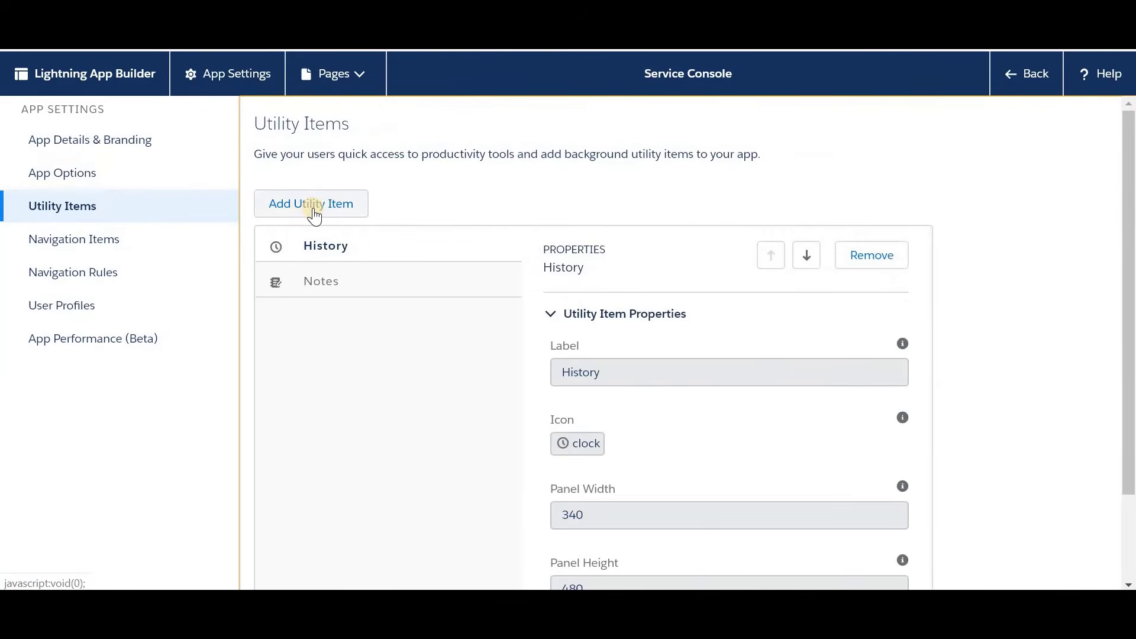
click(314, 208)
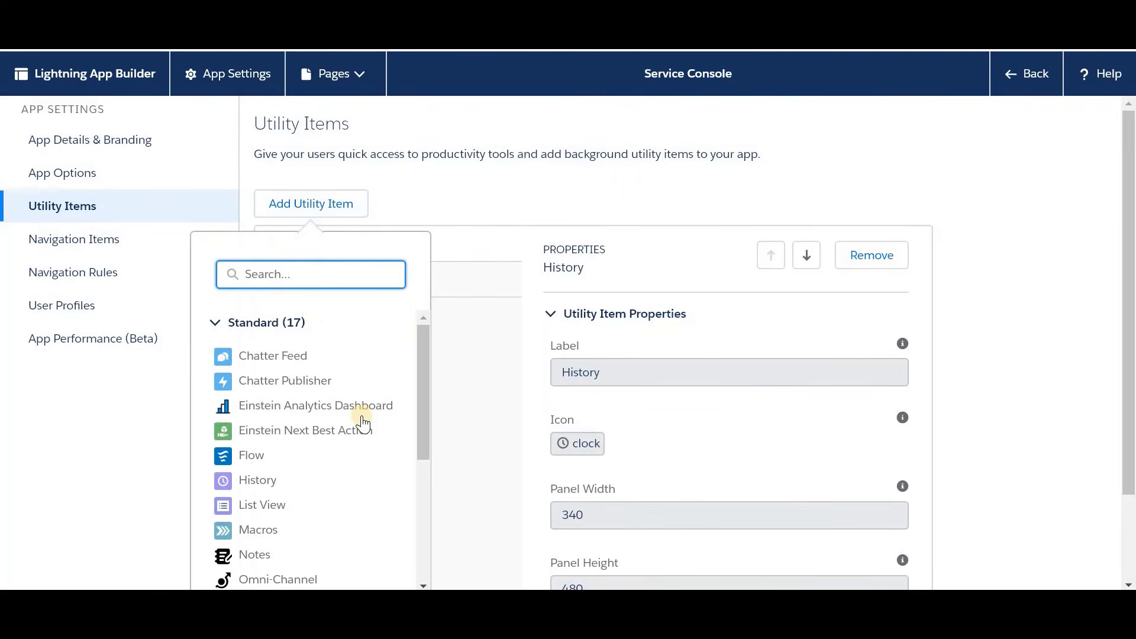
scroll(363, 421, down, 5)
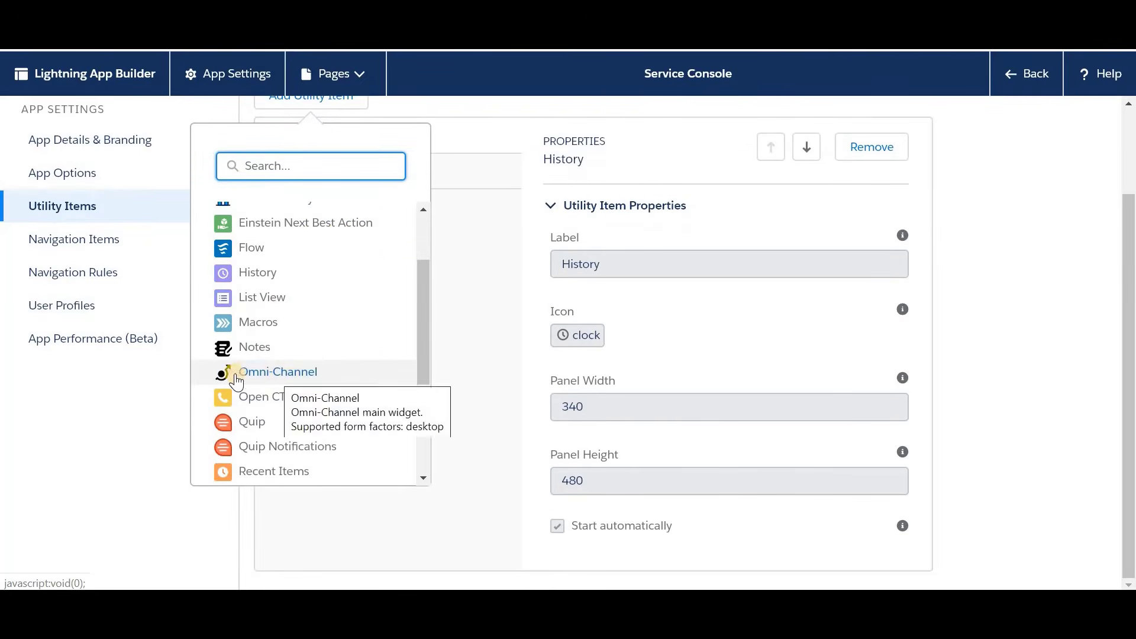
click(294, 374)
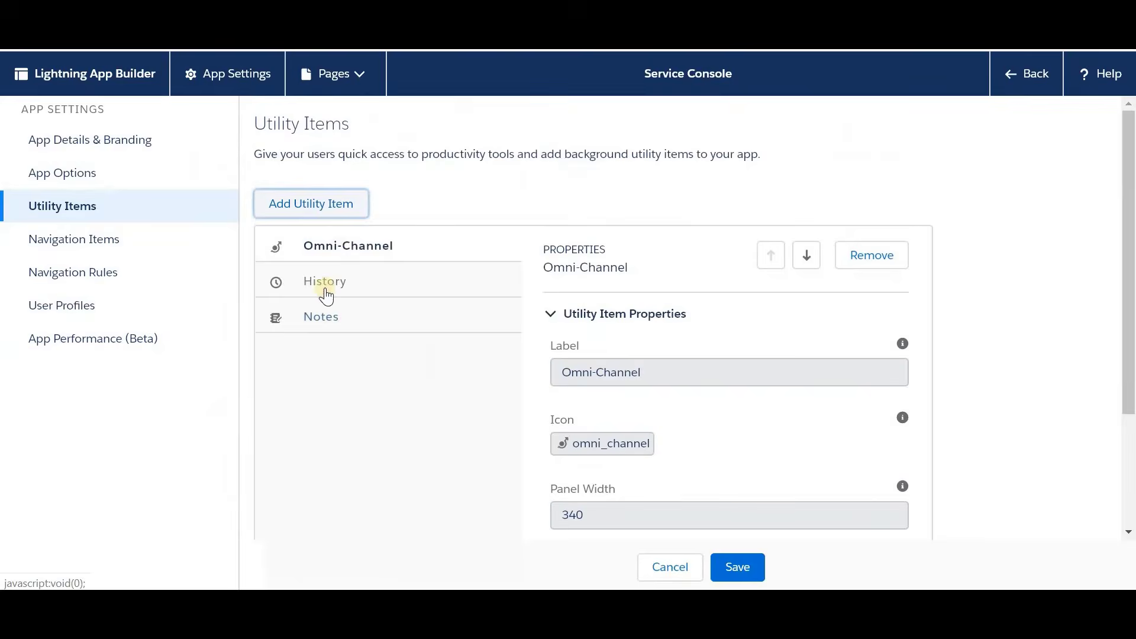
click(725, 567)
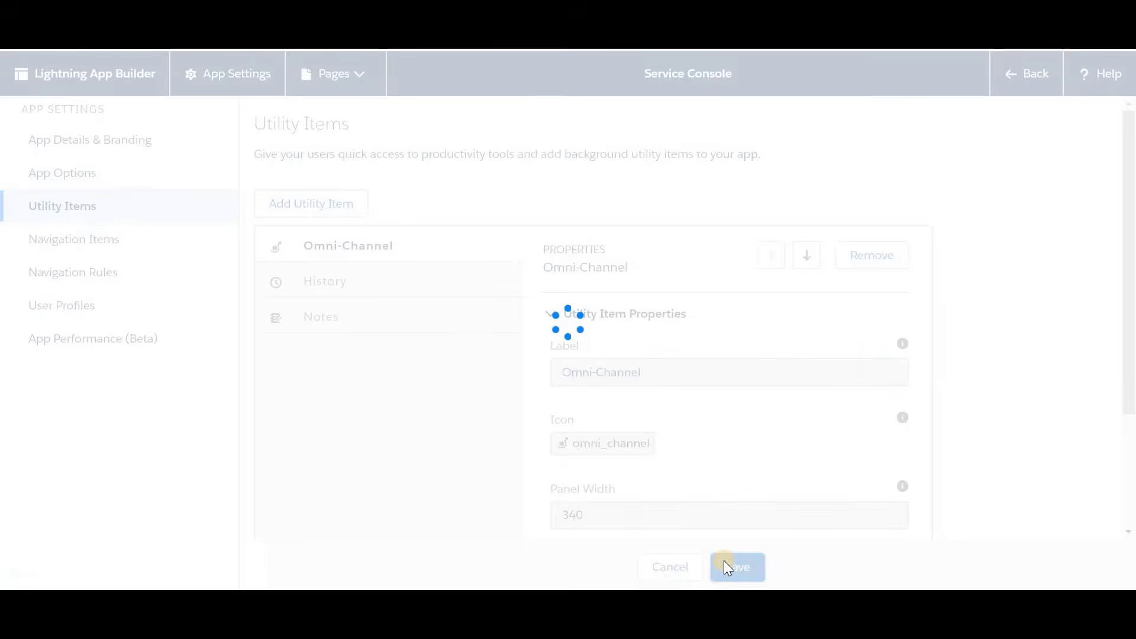
scroll(987, 367, down, 2)
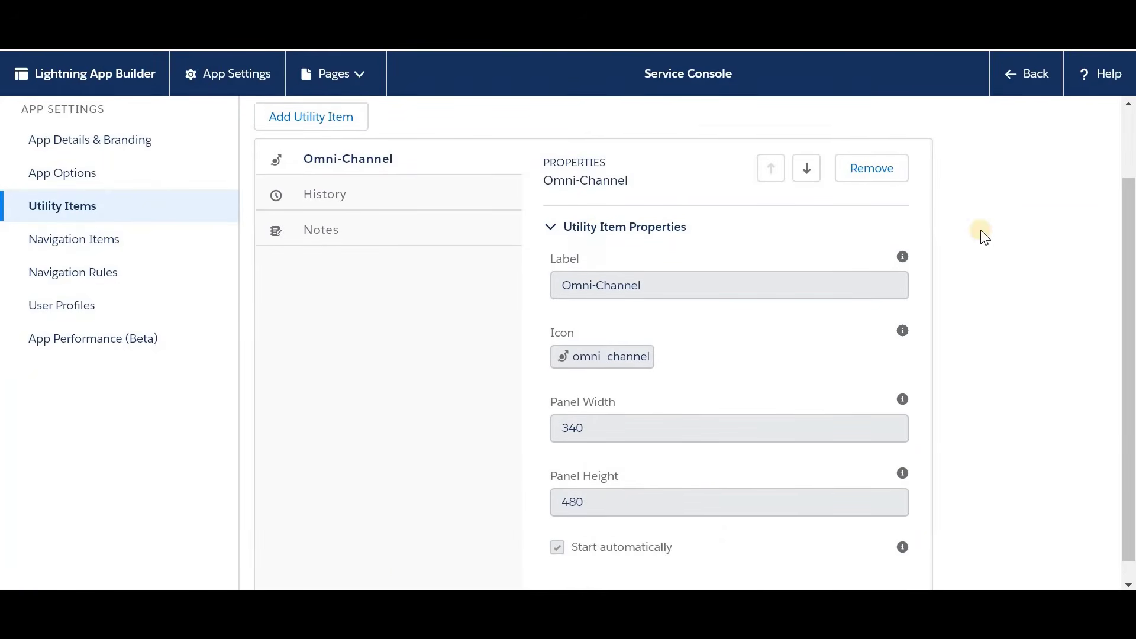
click(1022, 72)
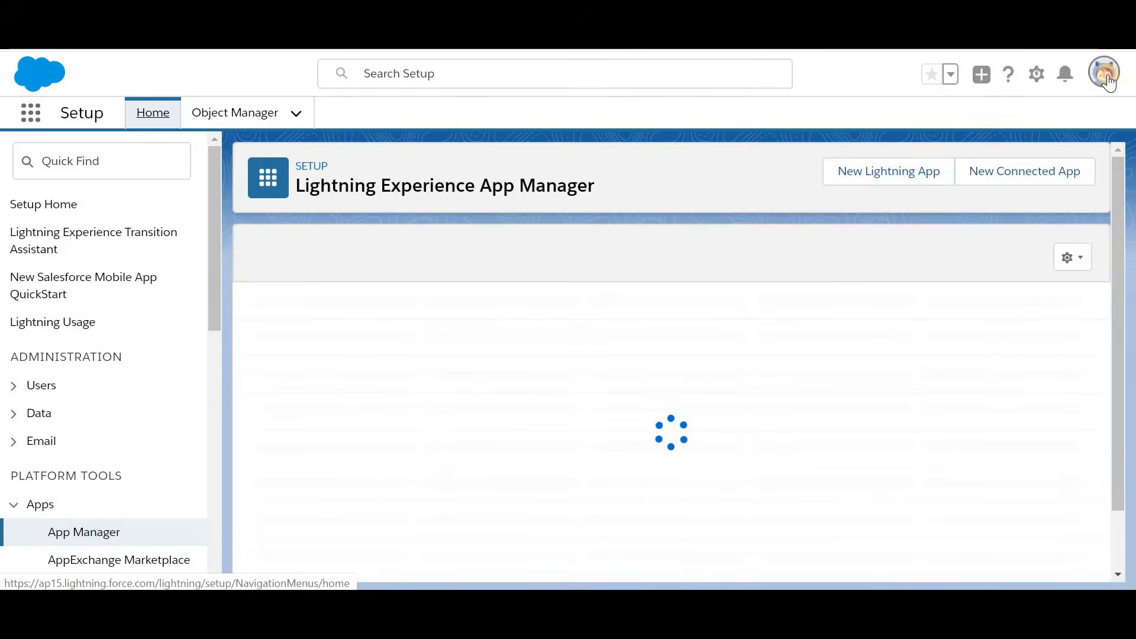
Step: Open the Service Console app from the App Launcher
click(1104, 75)
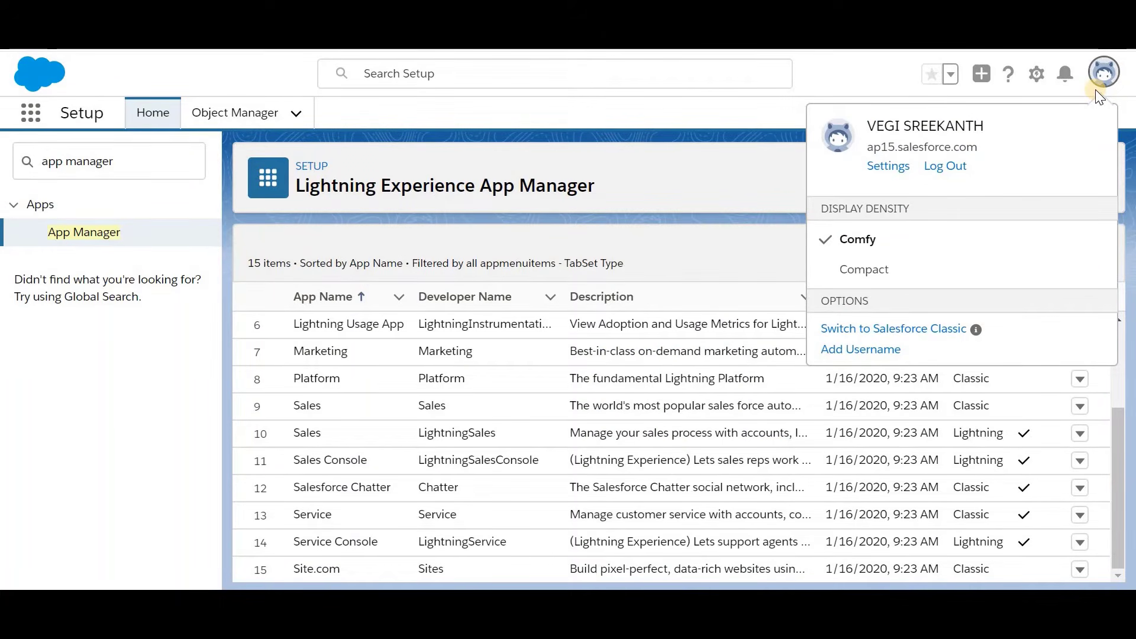
click(33, 116)
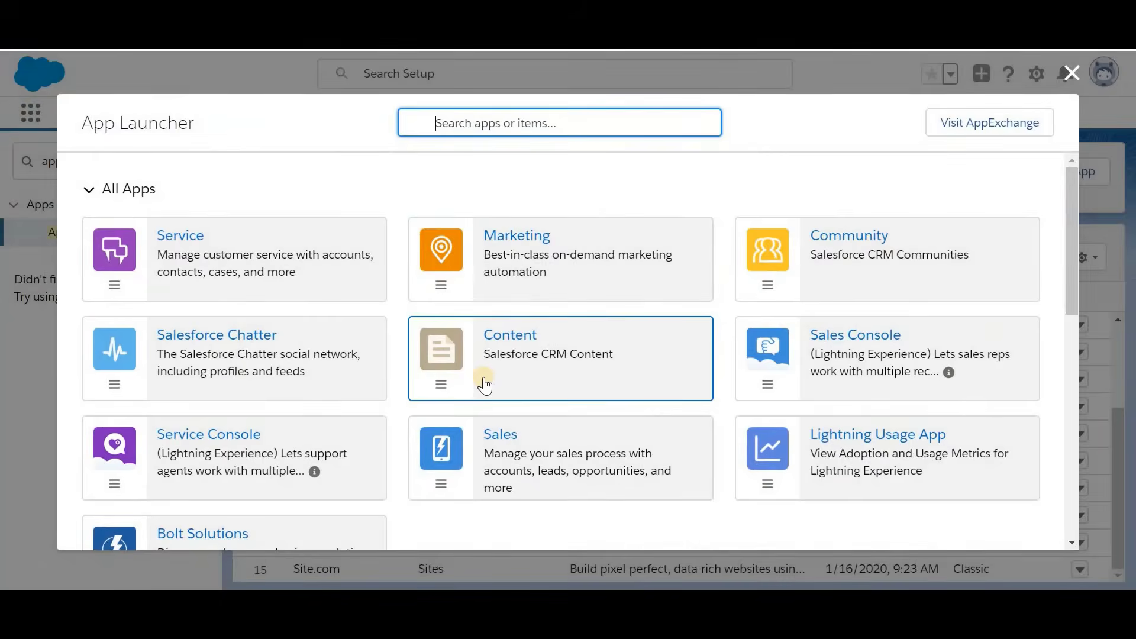
scroll(485, 385, down, 2)
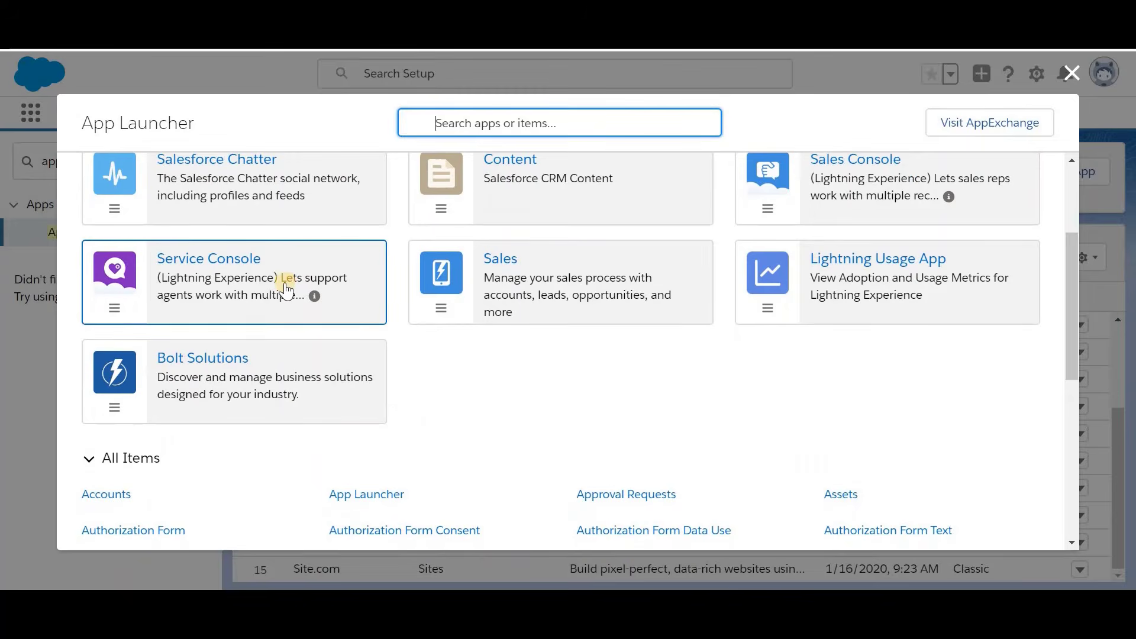
click(285, 284)
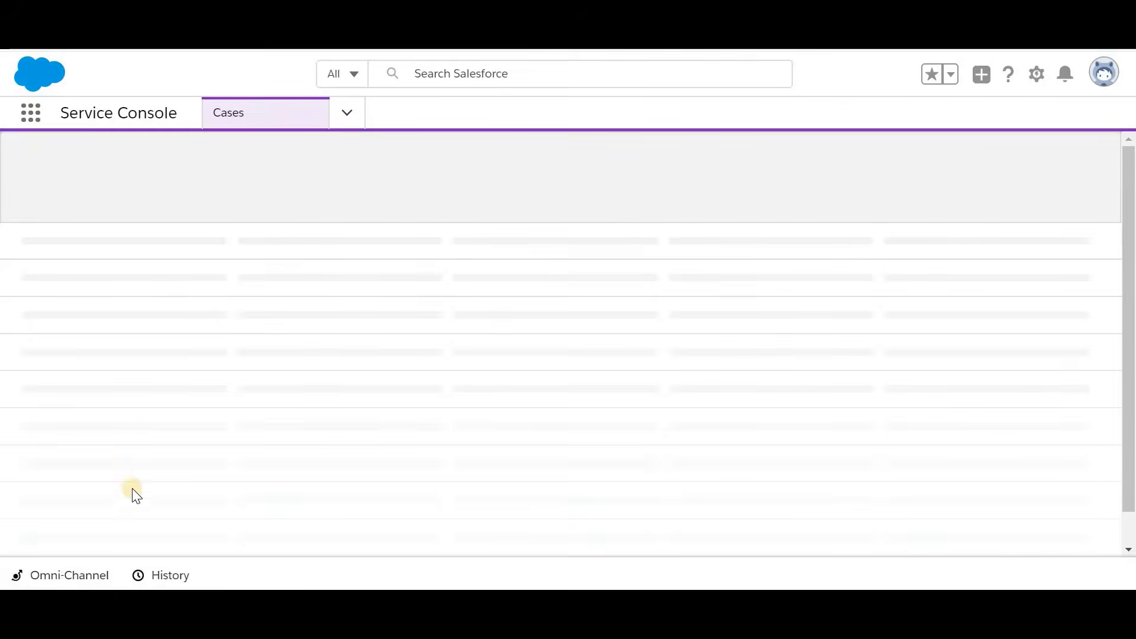
Step: Open the Omni-Channel utility in the Service Console and set the presence status to Available
click(69, 573)
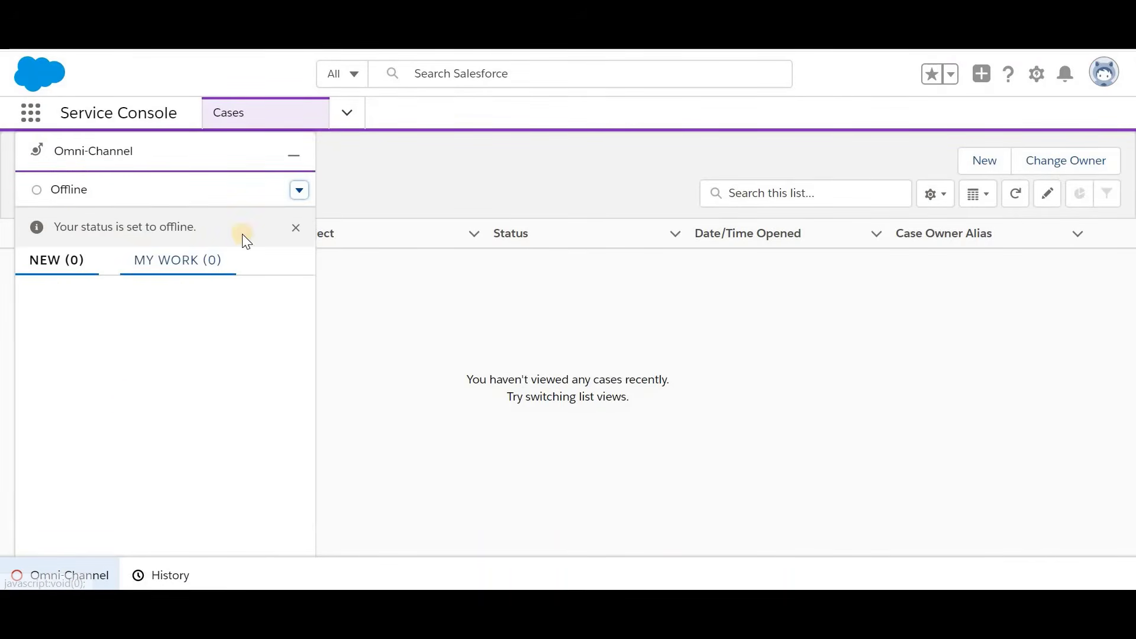
click(299, 191)
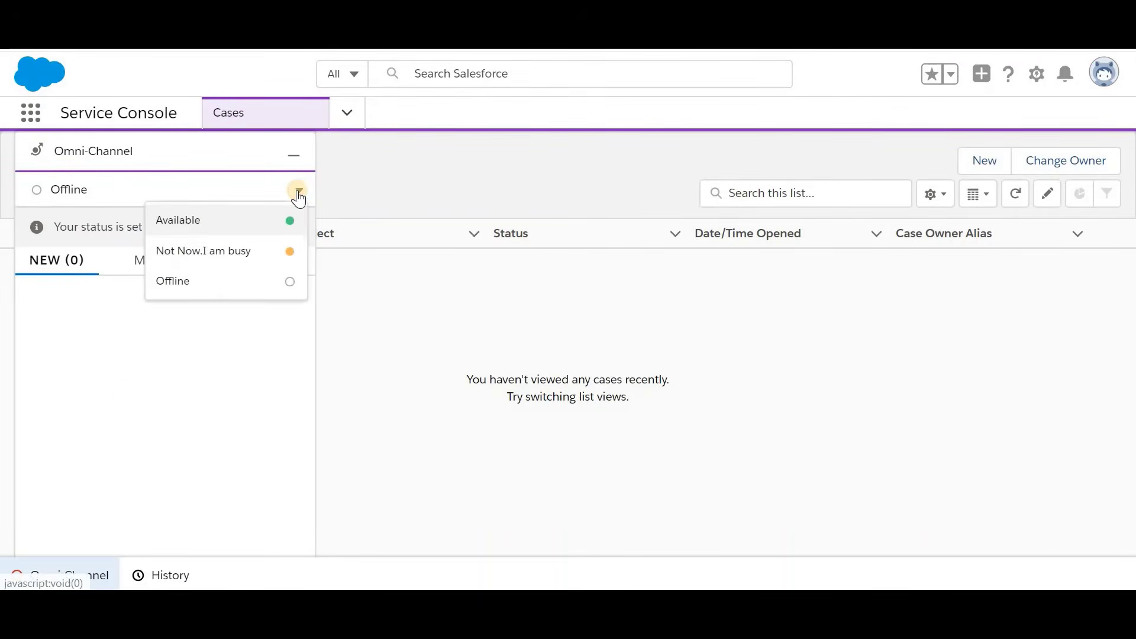
click(253, 231)
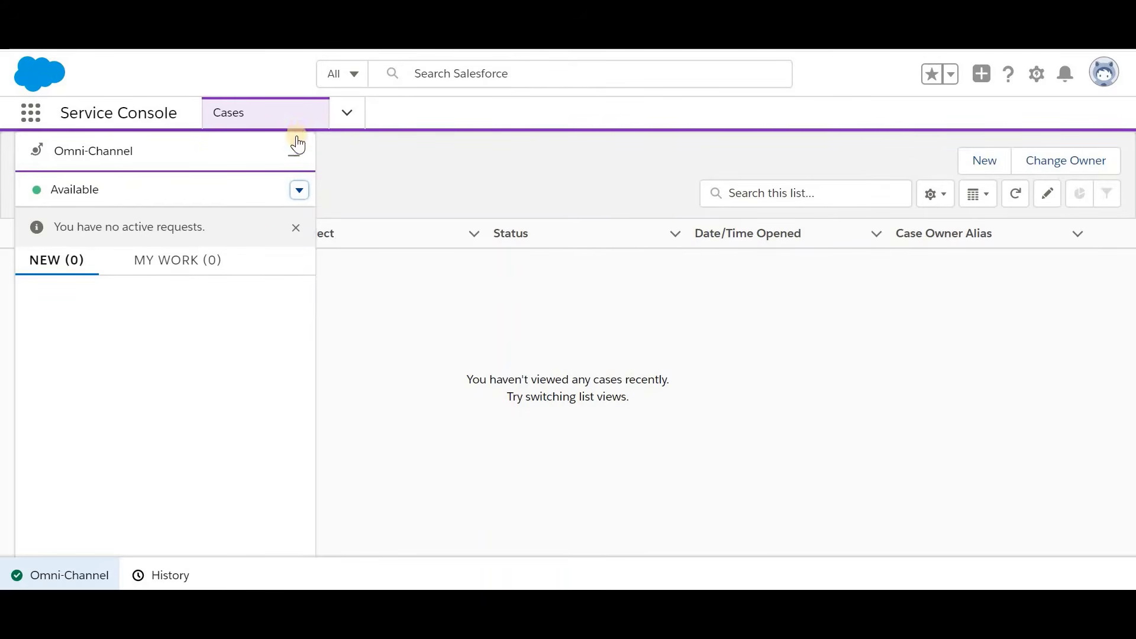
Step: Create and save a new case from Cases with the case origin Phone
click(249, 113)
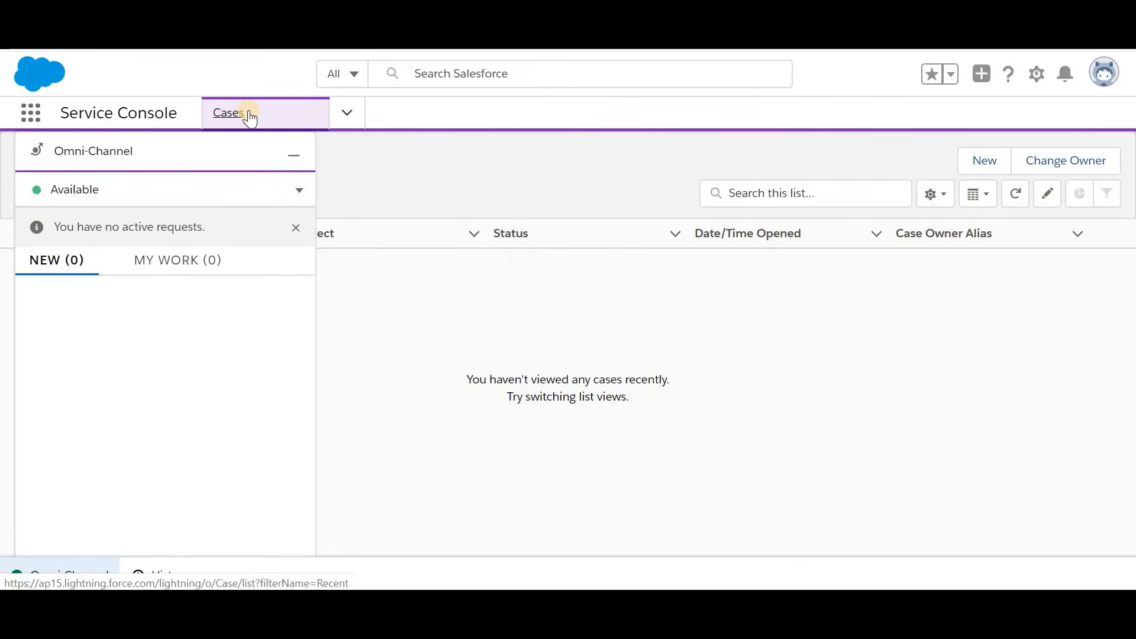
click(980, 177)
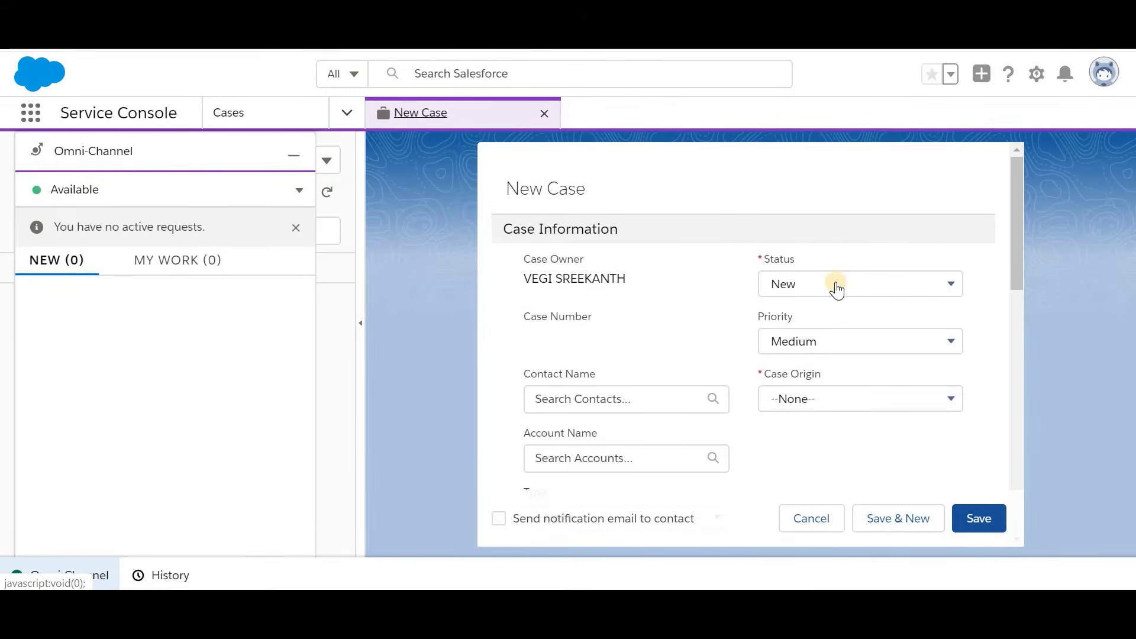
click(828, 407)
click(822, 456)
click(979, 518)
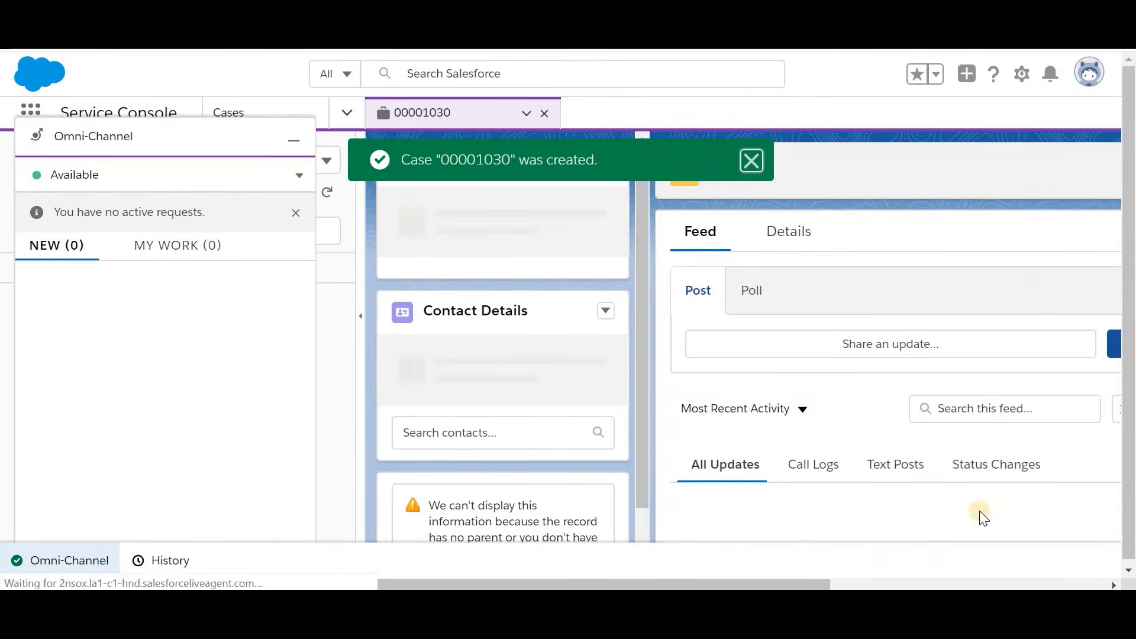
Step: Change the owner of the new Phone-origin case to the Super Squad queue from the case details
click(787, 250)
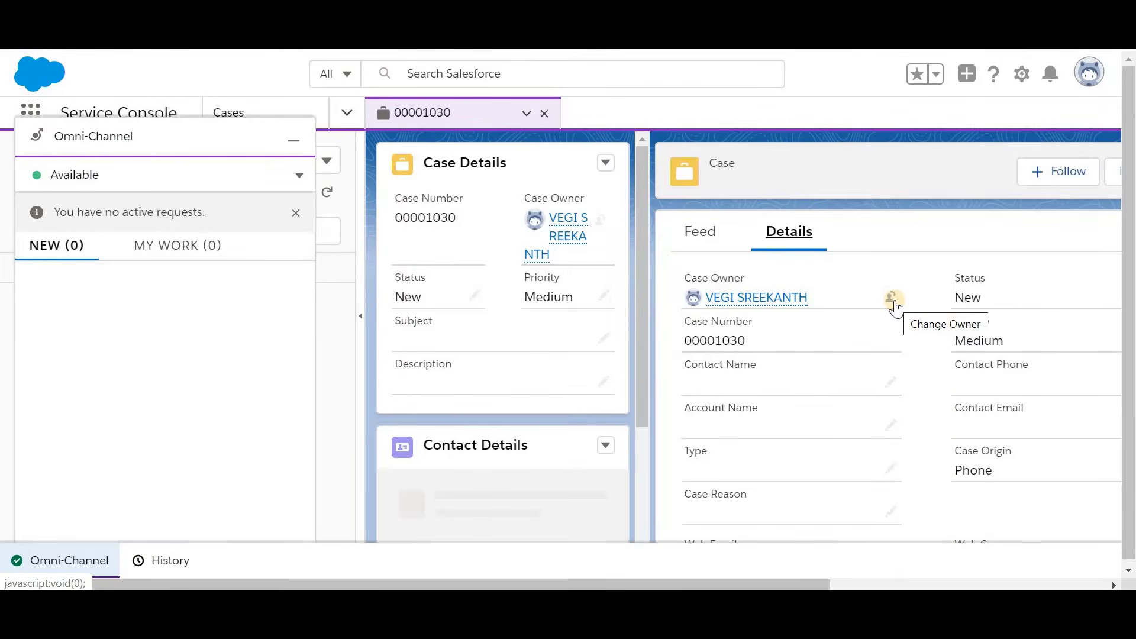
click(893, 303)
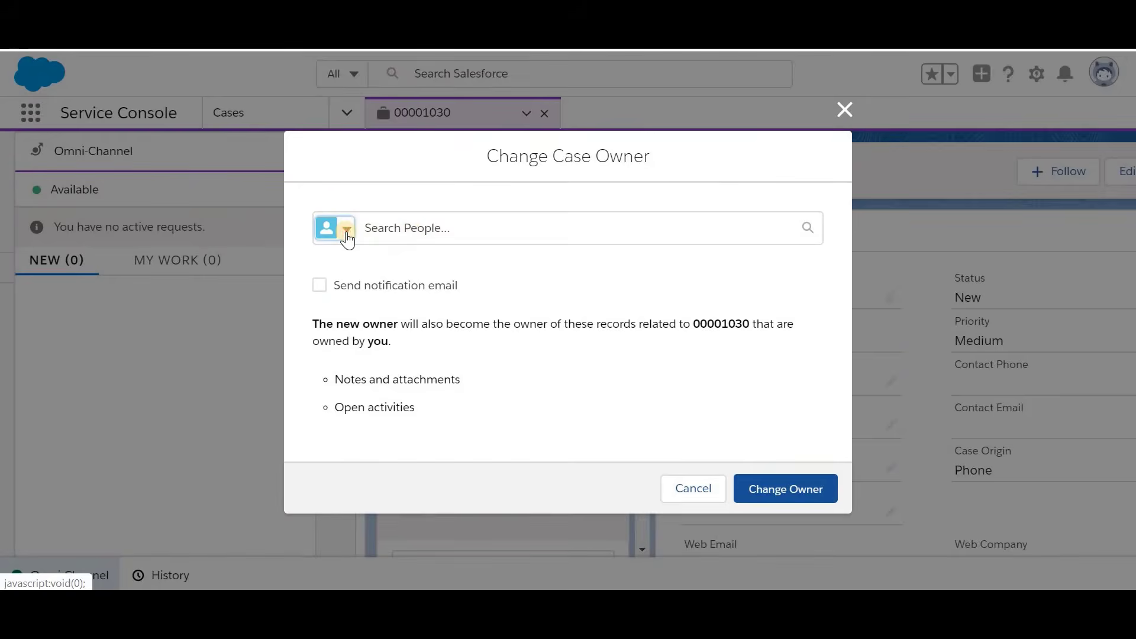
click(348, 237)
click(332, 301)
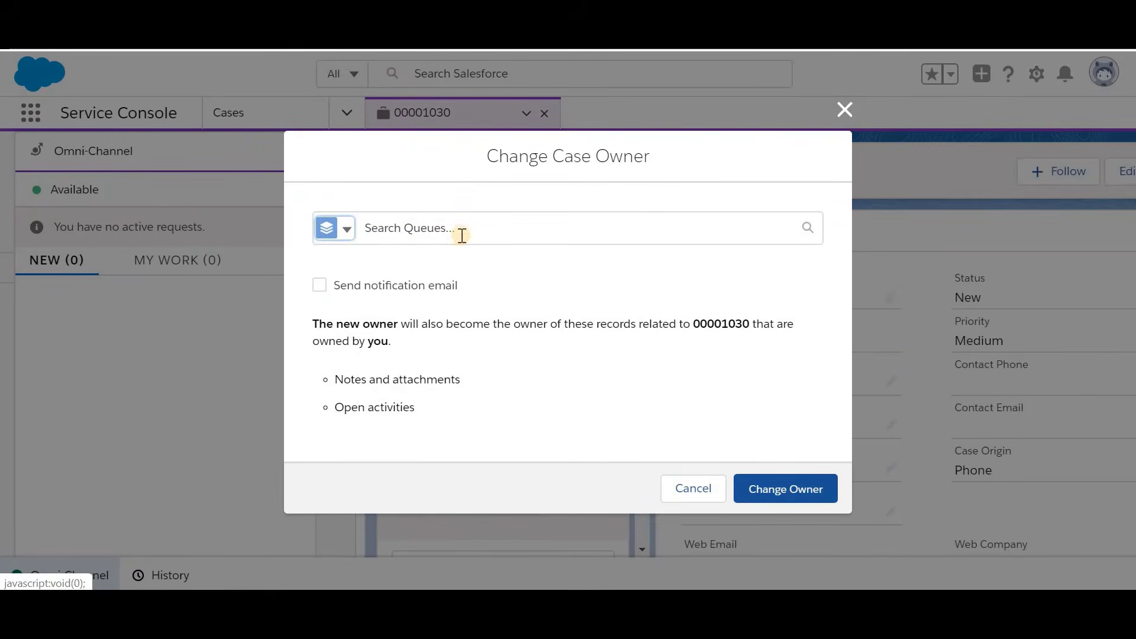
click(464, 235)
text(super )
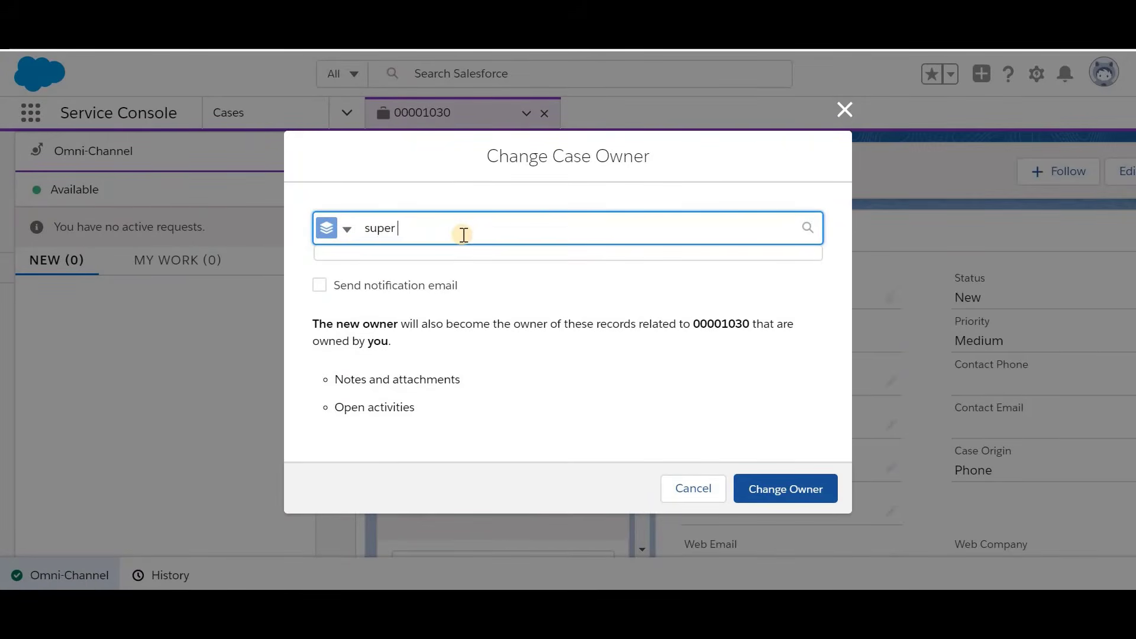
text(squad)
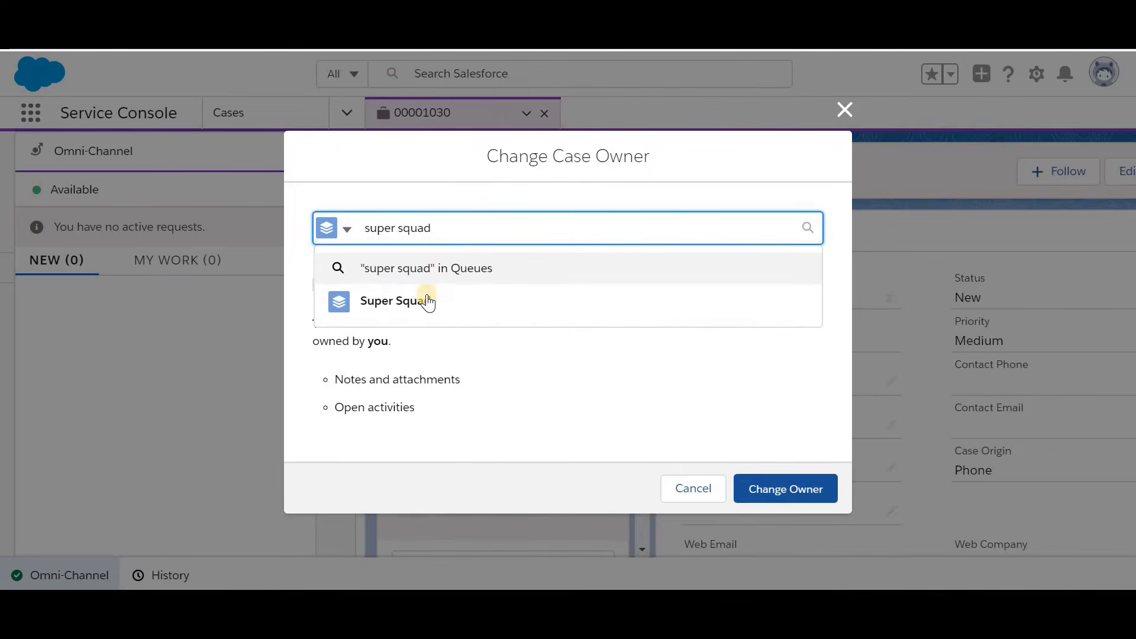
click(425, 300)
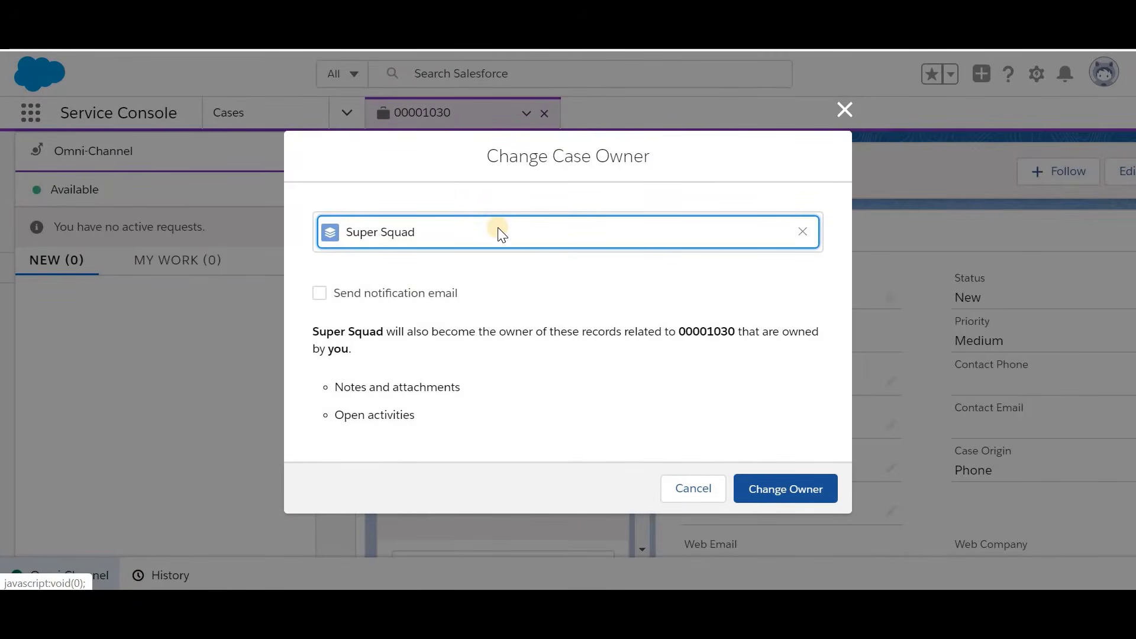
click(766, 490)
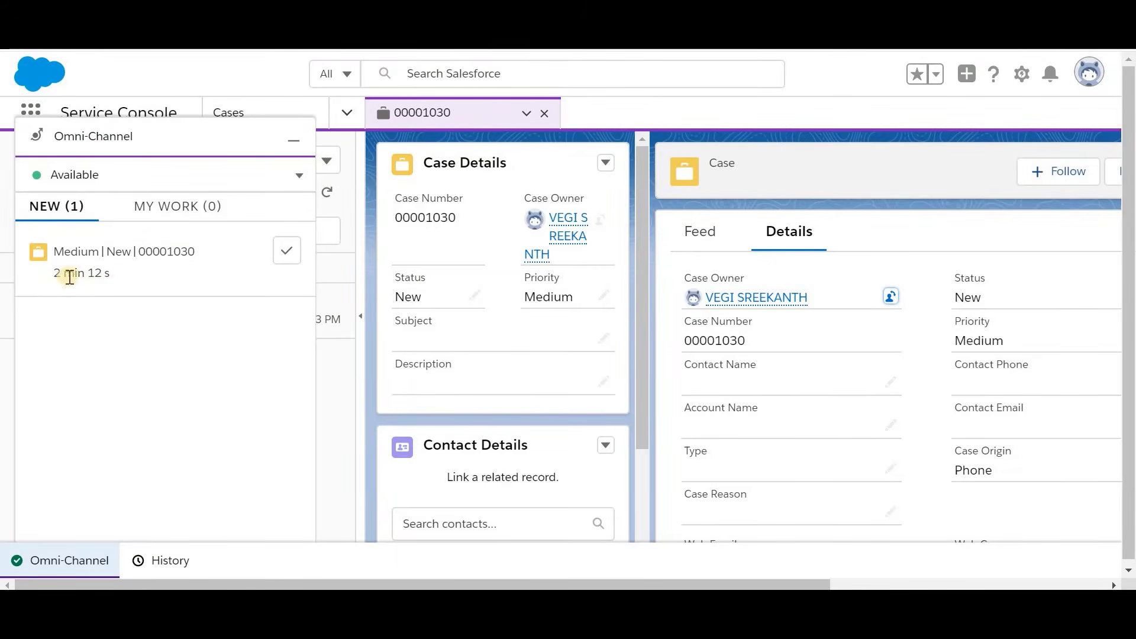
Step: Accept the routed Phone-origin case in Omni-Channel, then review My Work and the case's feed before closing the case
click(291, 259)
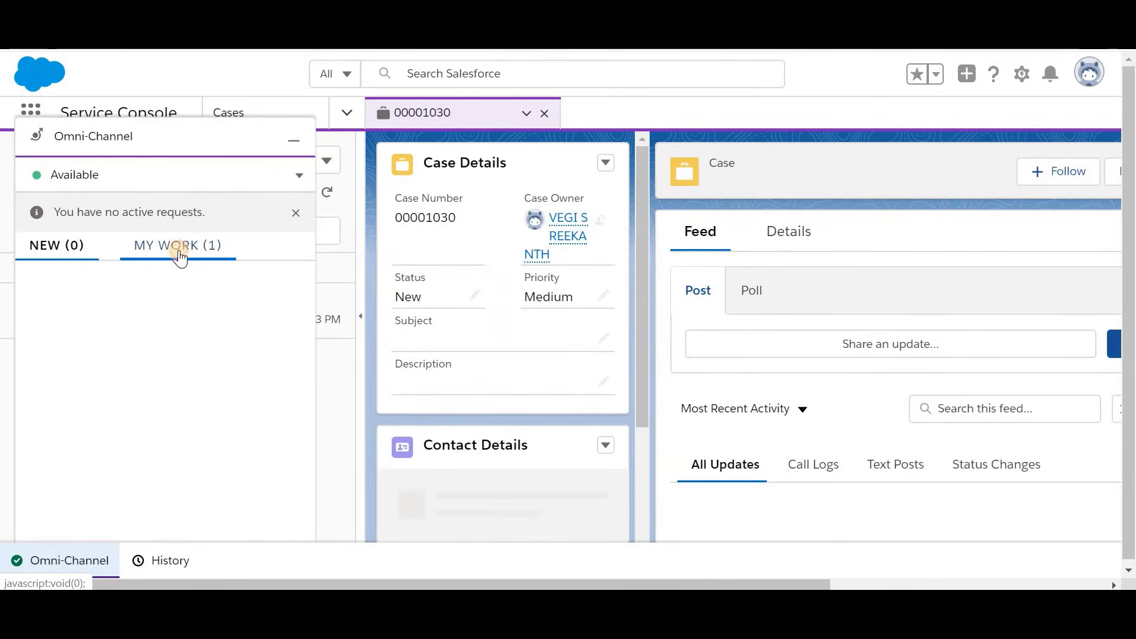
click(178, 254)
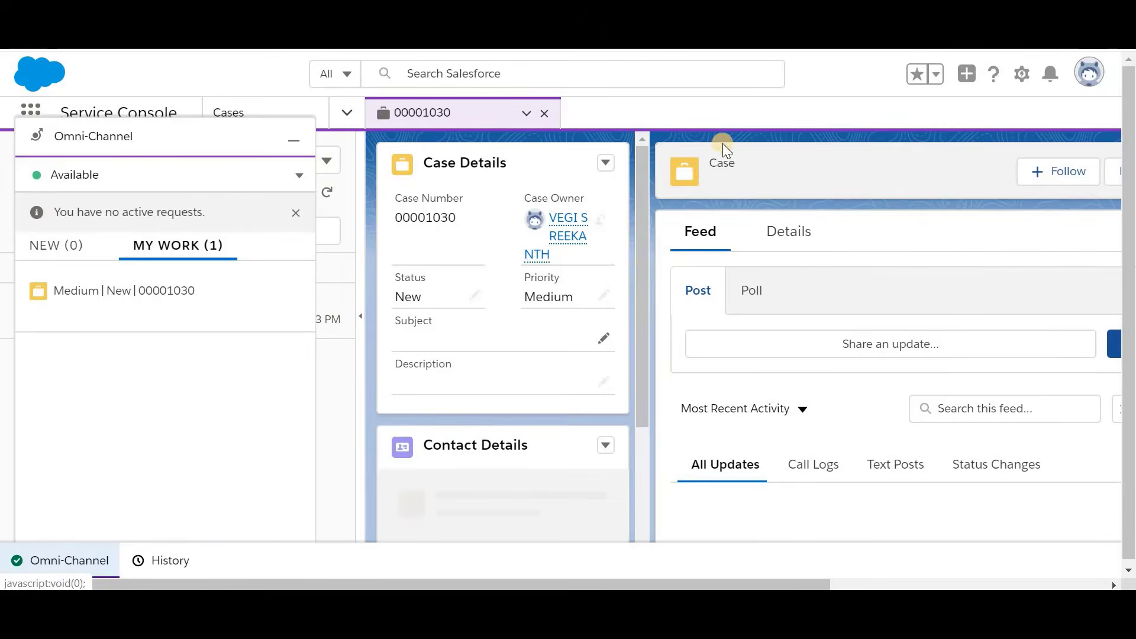
scroll(921, 389, down, 5)
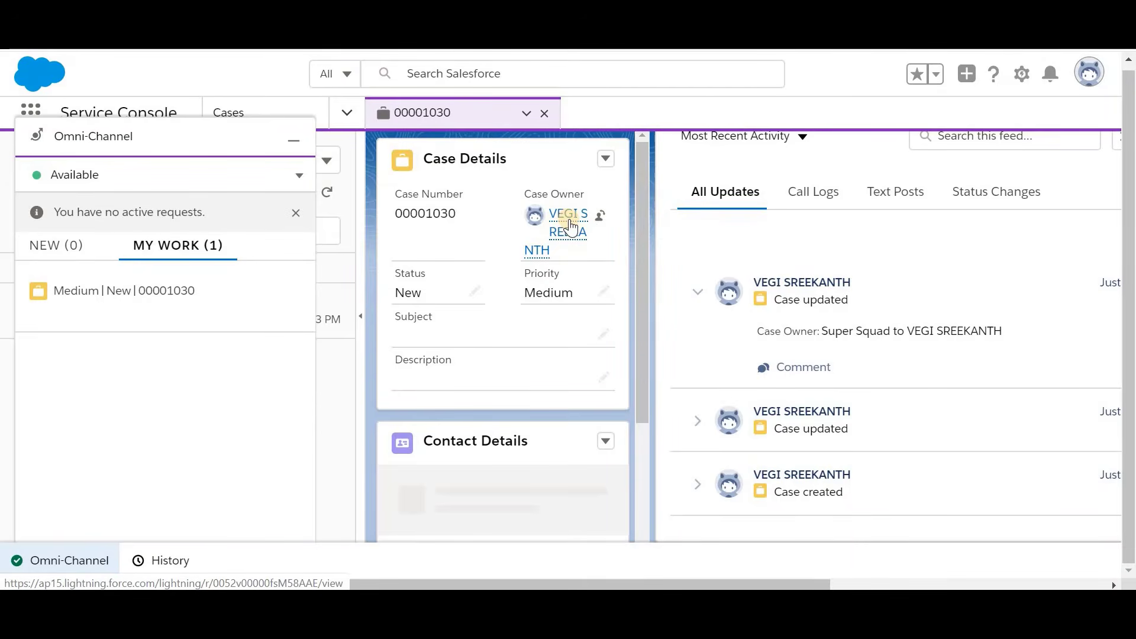
mouse_move(562, 223)
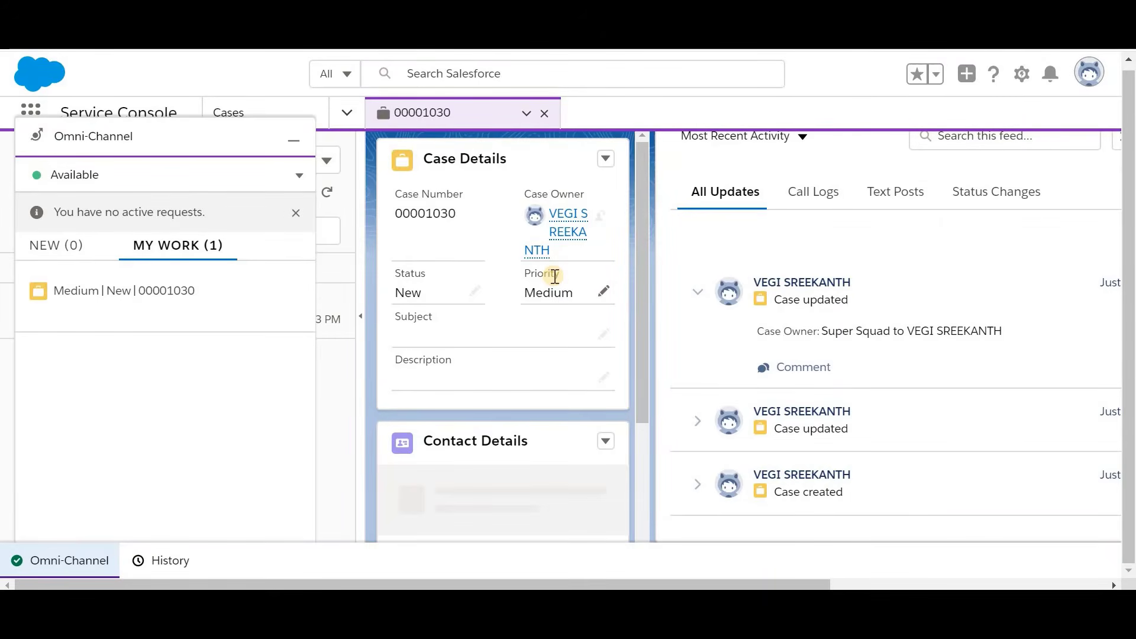
click(544, 113)
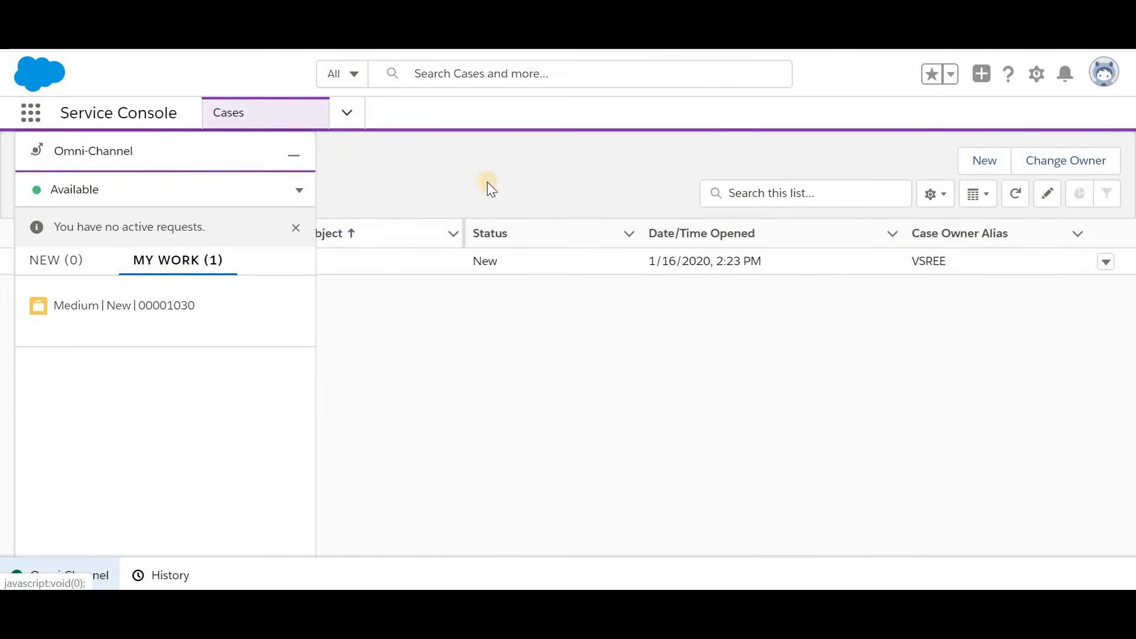
Step: Create and save a second case with the case origin Email
click(981, 162)
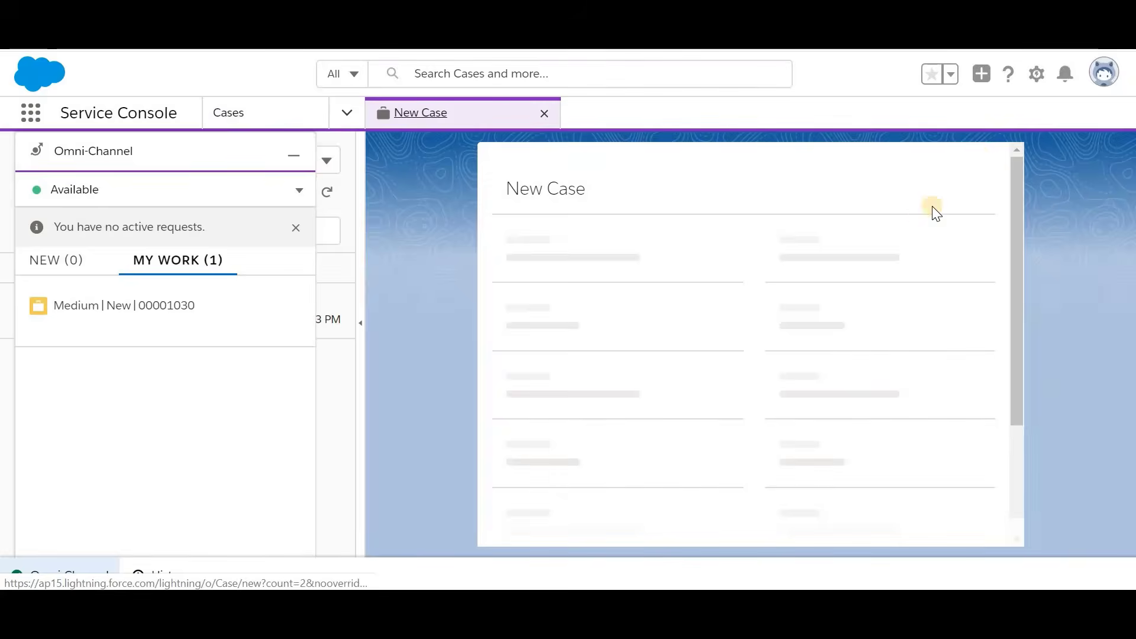
click(880, 398)
click(905, 400)
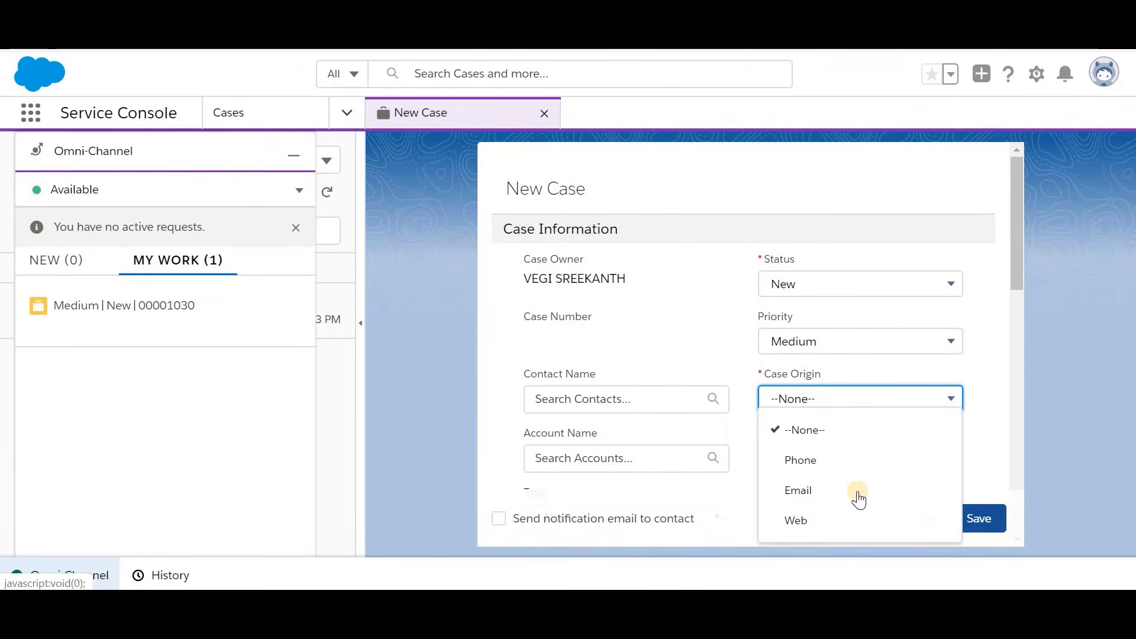
click(859, 493)
click(979, 532)
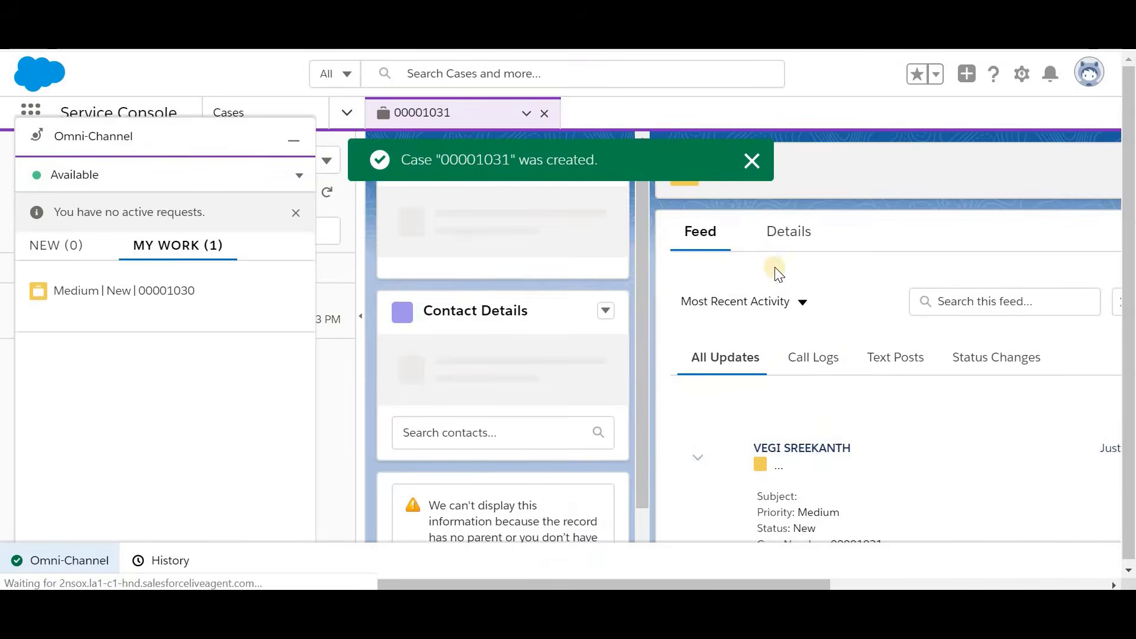
Step: Change the owner of the Email-origin case to the Super Squad queue from the case details
click(791, 251)
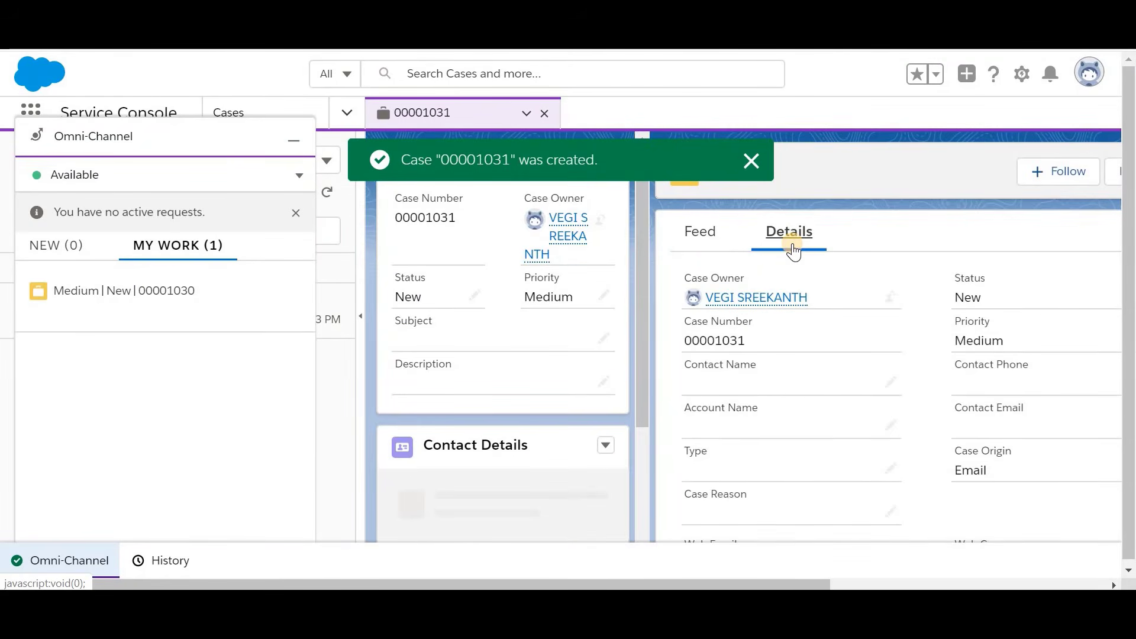
click(891, 296)
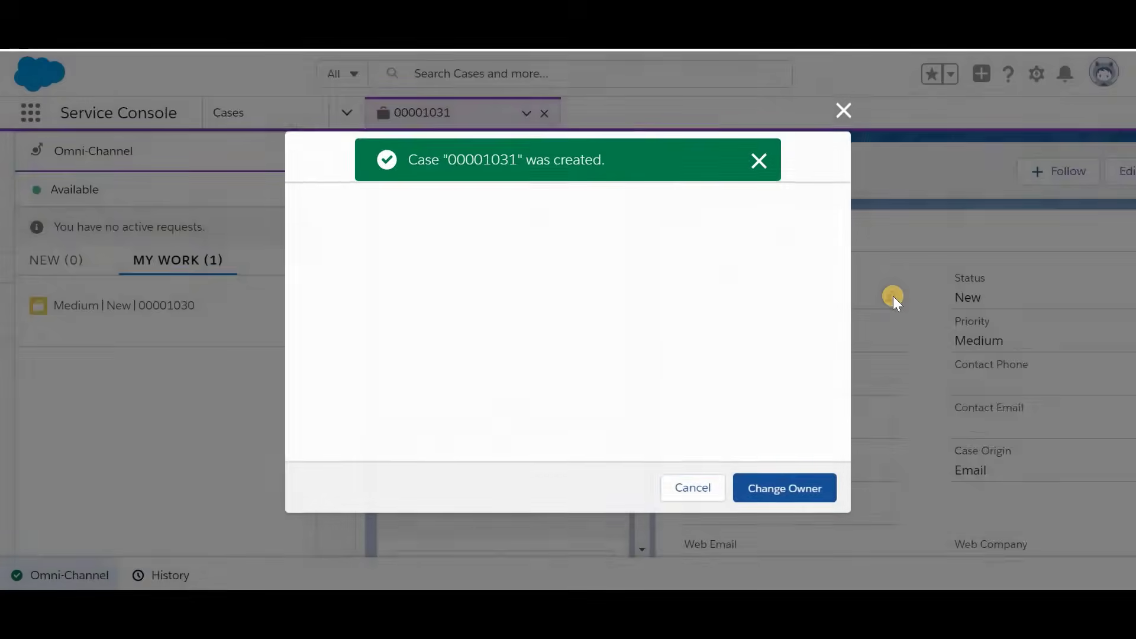
click(644, 229)
text(s)
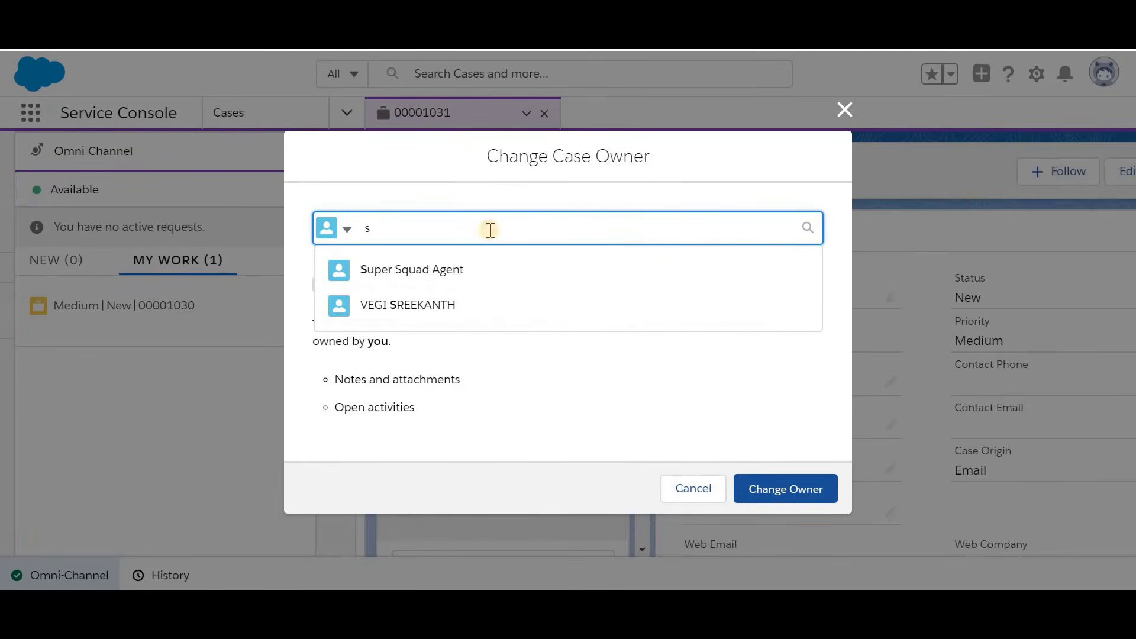
click(347, 231)
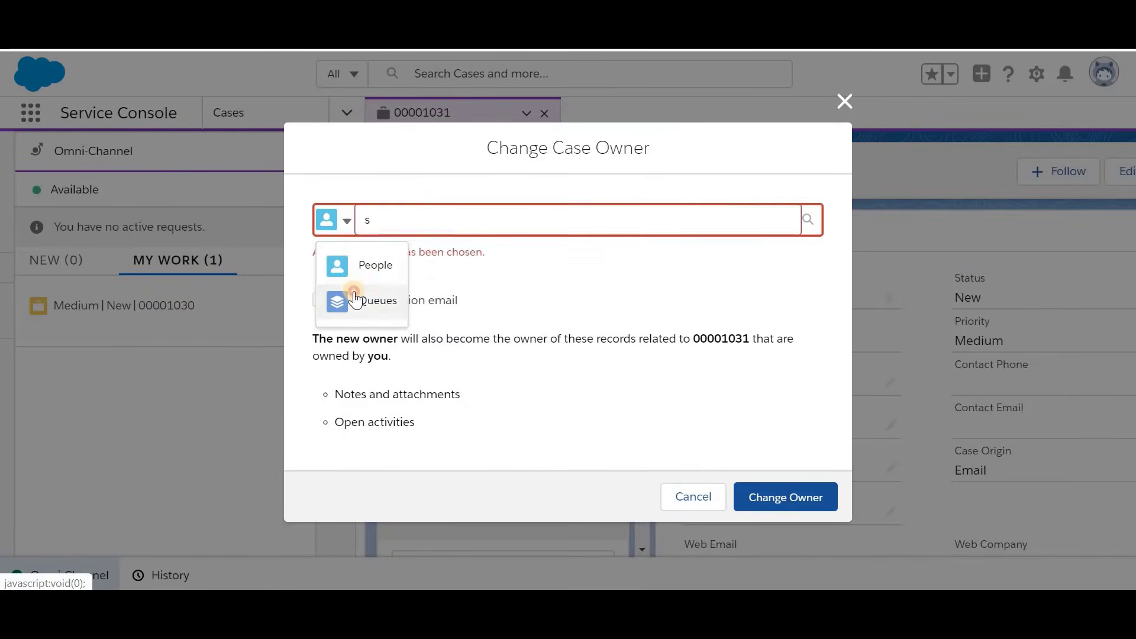
click(355, 296)
click(419, 235)
text(uper squad)
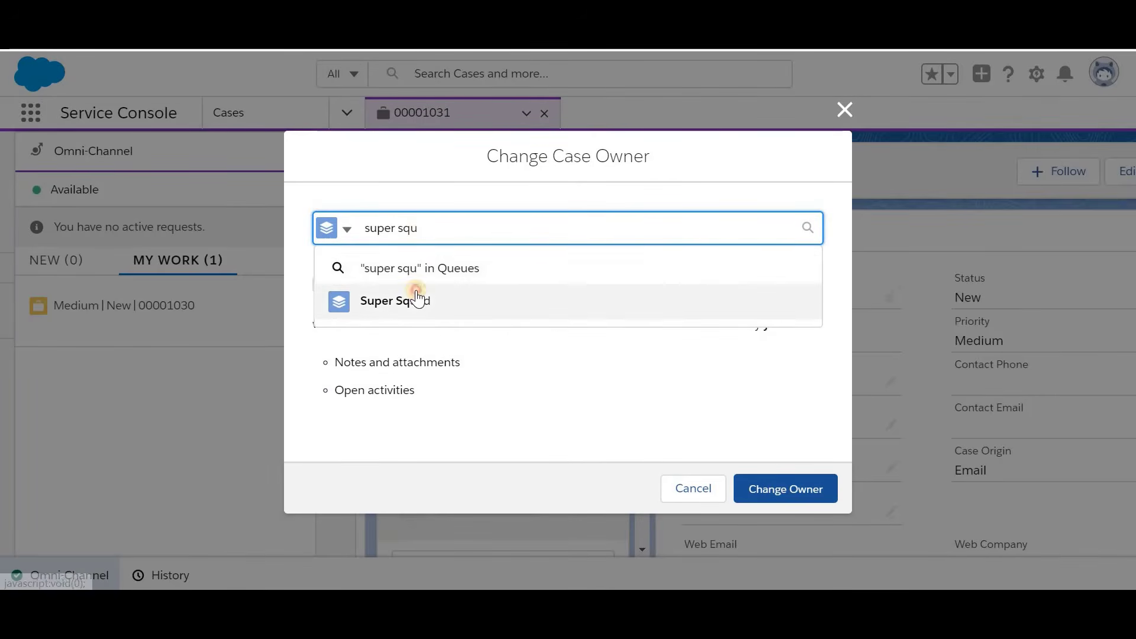
click(420, 299)
click(774, 496)
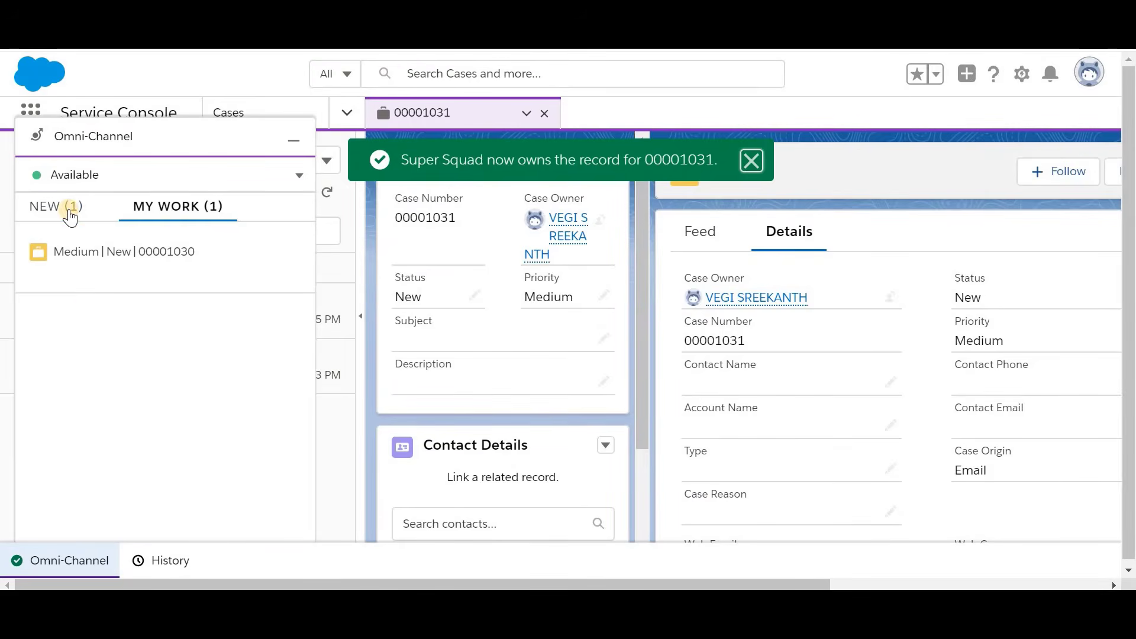
Step: Accept the newly routed Email-origin case in Omni-Channel and view the accepted cases under My Work
click(70, 213)
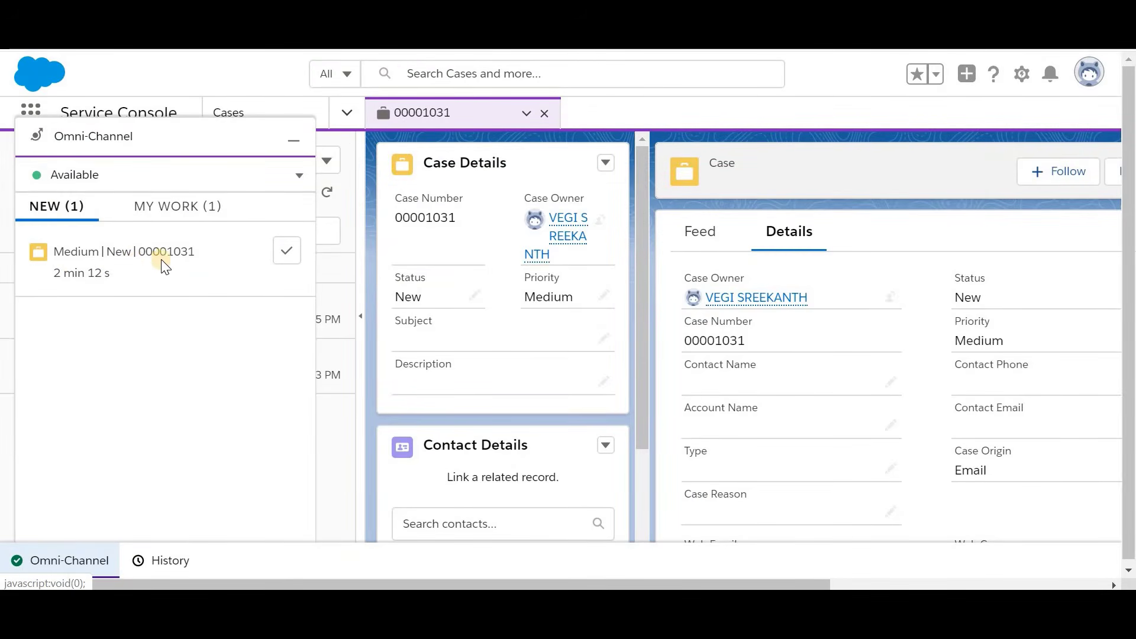
click(290, 252)
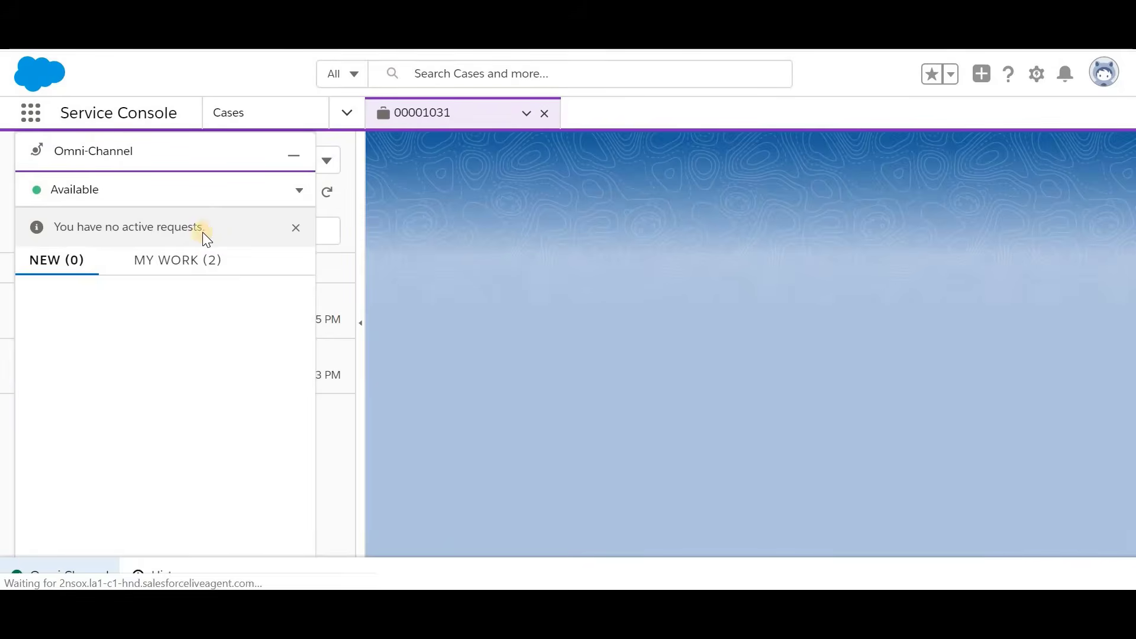
click(192, 261)
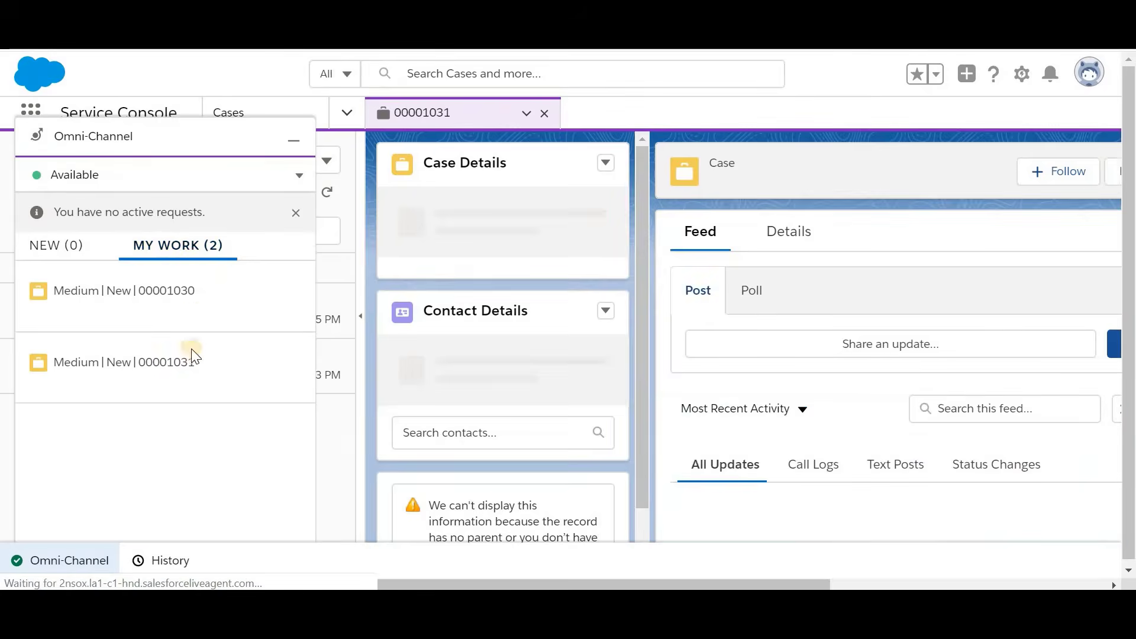